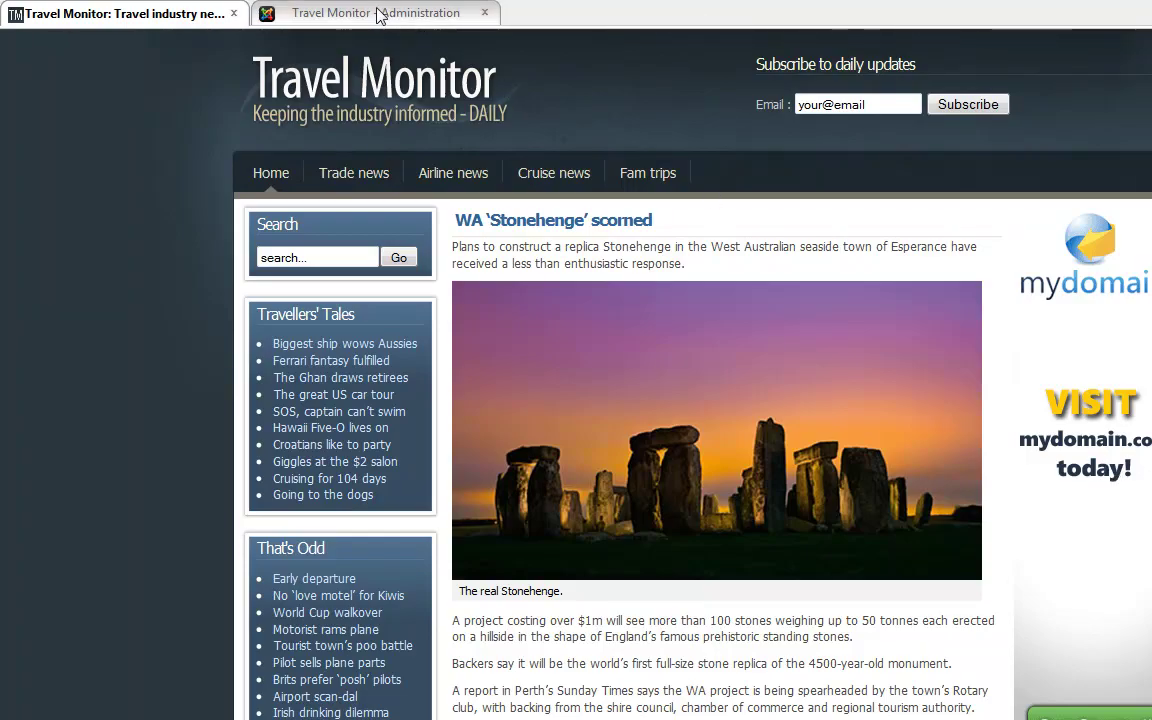
Switch to the WordPad document and copy the headline "Too pretty for Disney".
{"action": "left_click", "coordinate": [345, 14]}
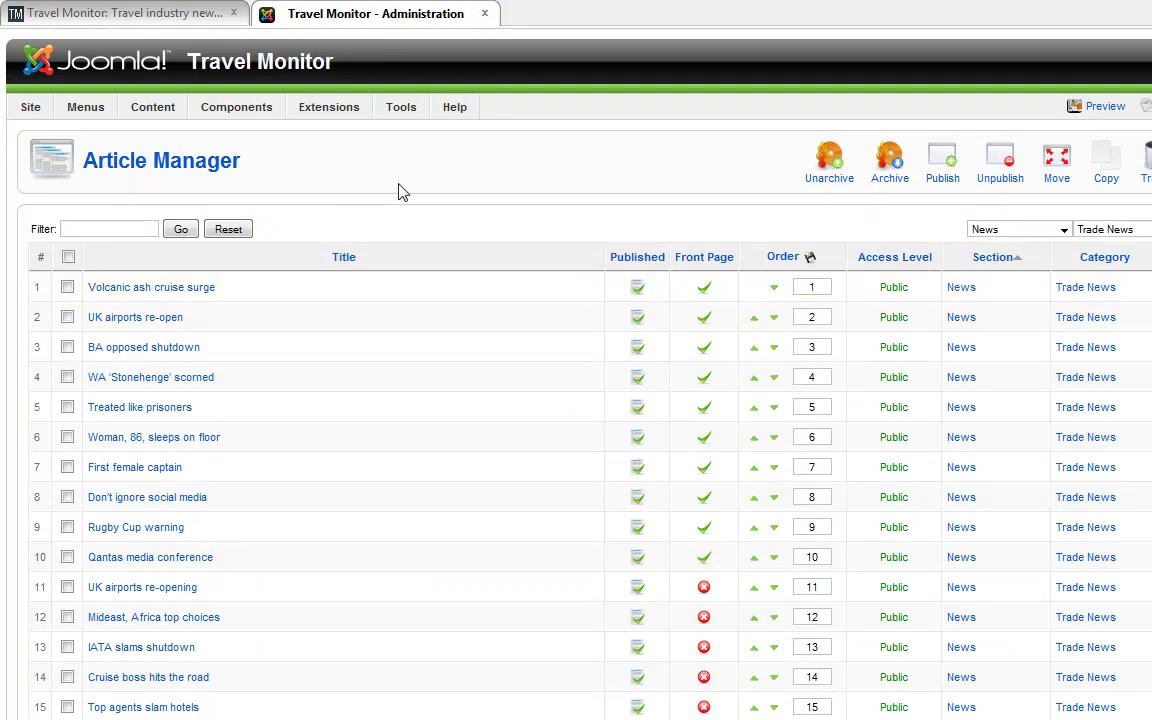
{"action": "key", "text": "alt+Tab"}
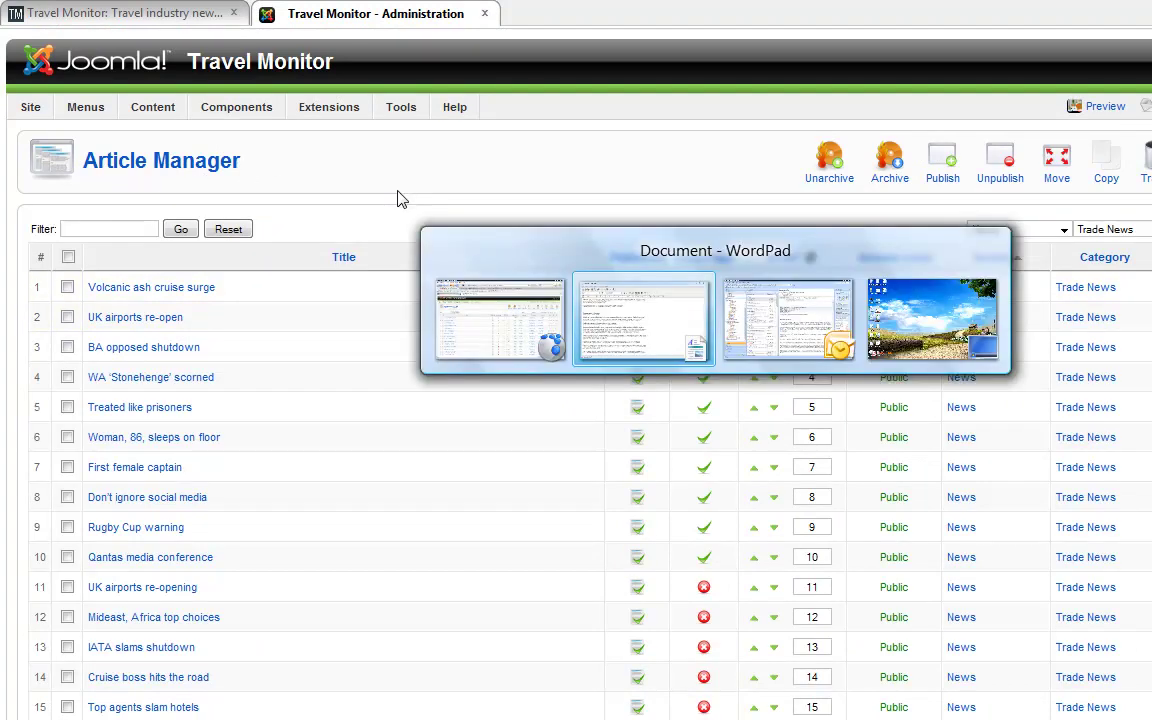
{"action": "left_click_drag", "start_coordinate": [443, 239], "coordinate": [298, 240]}
{"action": "right_click", "coordinate": [318, 245]}
{"action": "left_click", "coordinate": [366, 281]}
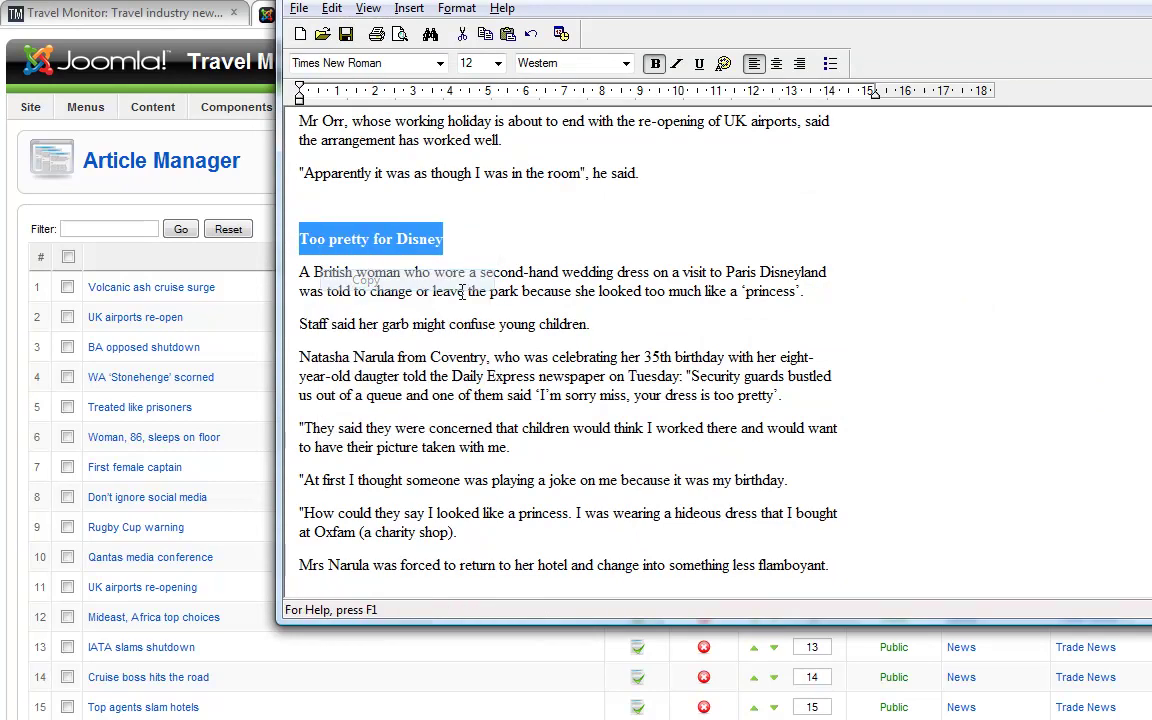
Back in the Joomla administration, create a new article titled "Too pretty for Disney" with the copied headline and assign it to the front page.
{"action": "key", "text": "alt+Tab"}
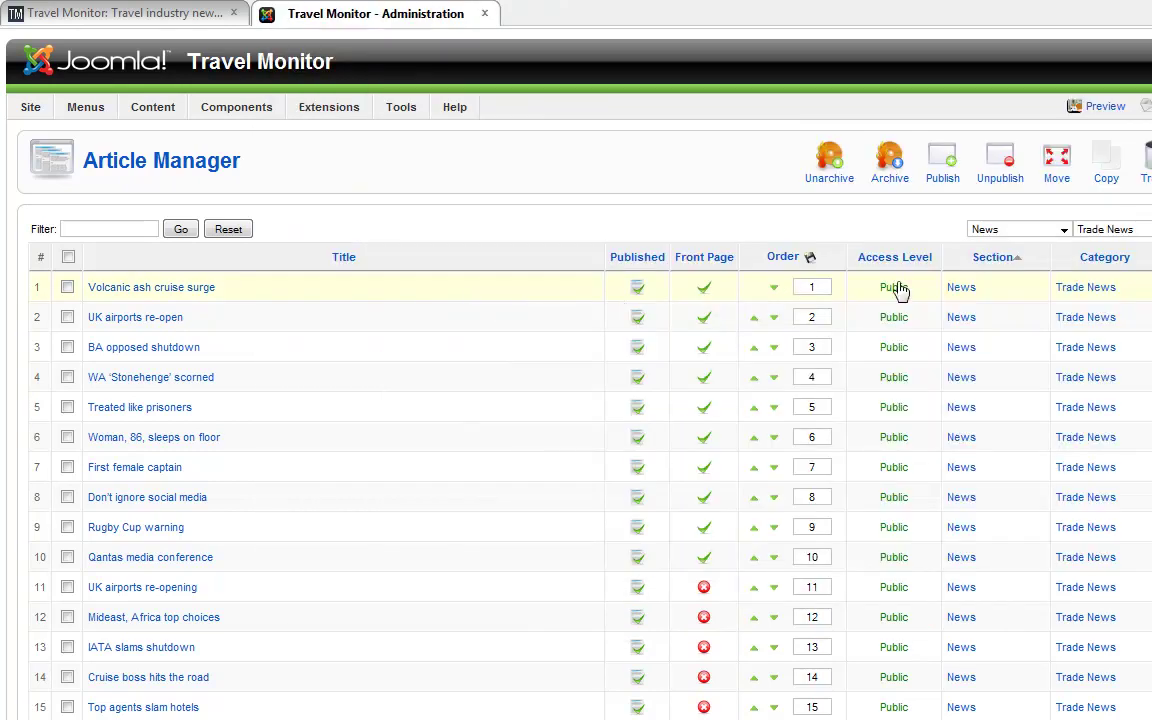
{"action": "left_click", "coordinate": [694, 352]}
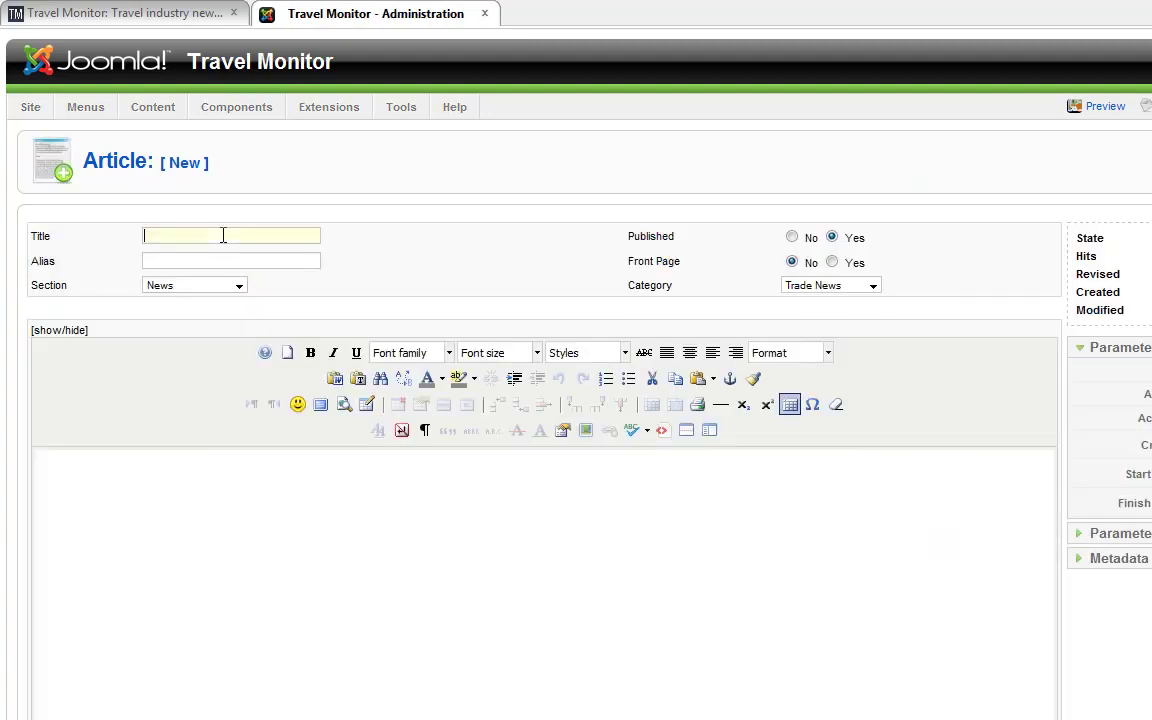
{"action": "right_click", "coordinate": [226, 237]}
{"action": "left_click", "coordinate": [273, 323]}
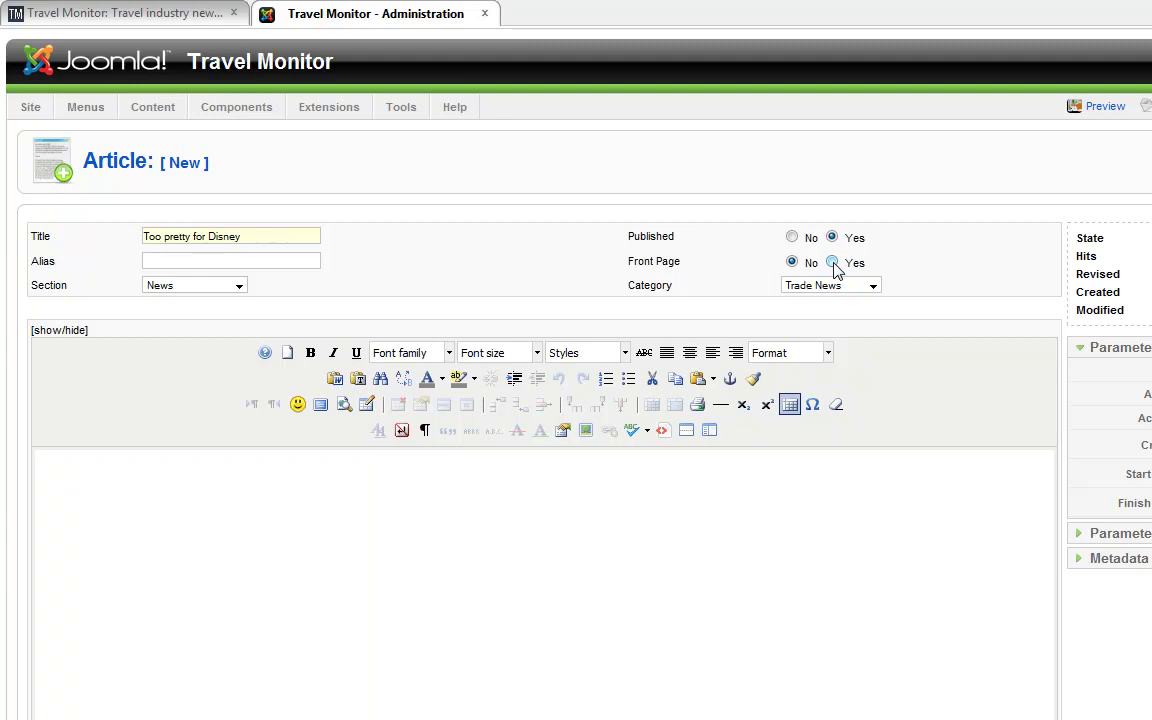
Copy the body of the Disney story from WordPad and insert it into the Joomla article as plain text.
{"action": "key", "text": "alt+Tab"}
{"action": "left_click_drag", "start_coordinate": [815, 585], "coordinate": [299, 272]}
{"action": "right_click", "coordinate": [310, 285]}
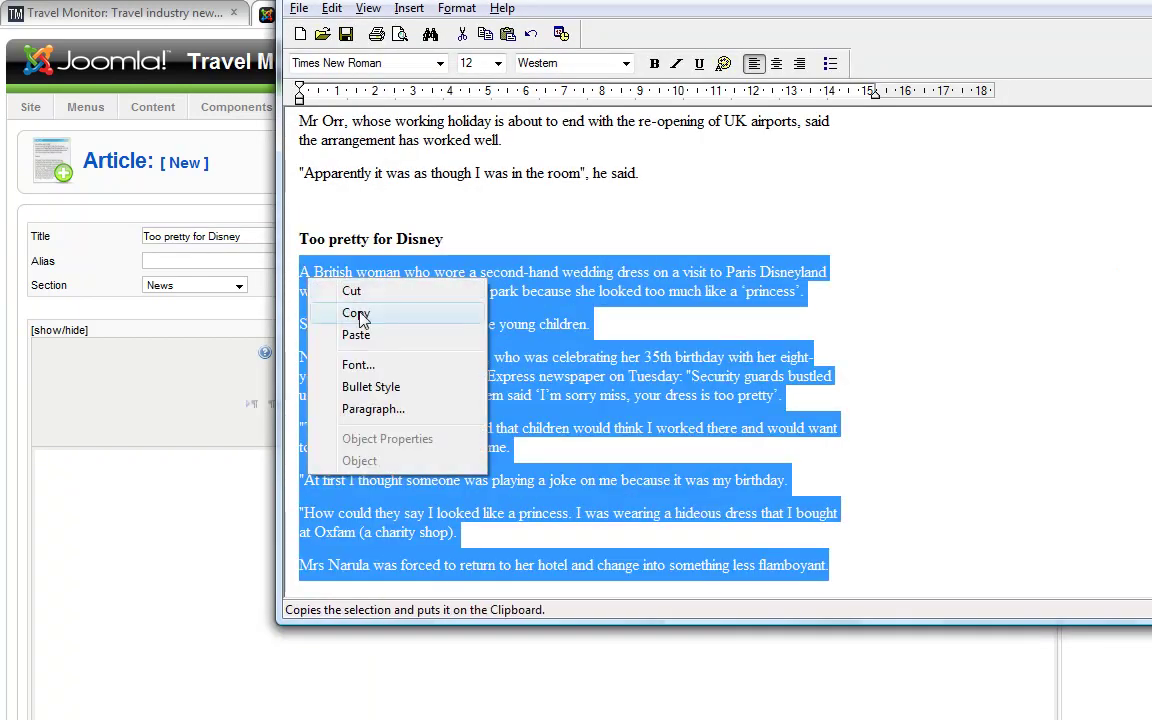
{"action": "left_click", "coordinate": [330, 313]}
{"action": "key", "text": "alt+Tab"}
{"action": "left_click", "coordinate": [362, 380]}
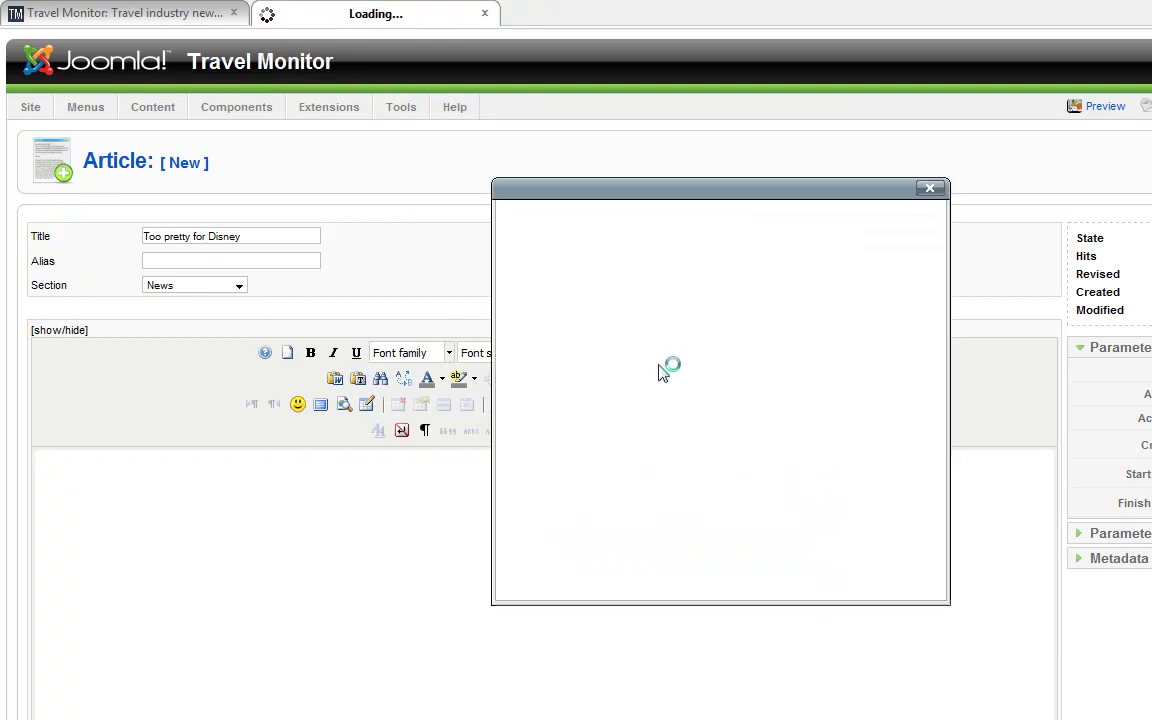
{"action": "key", "text": "ctrl+v"}
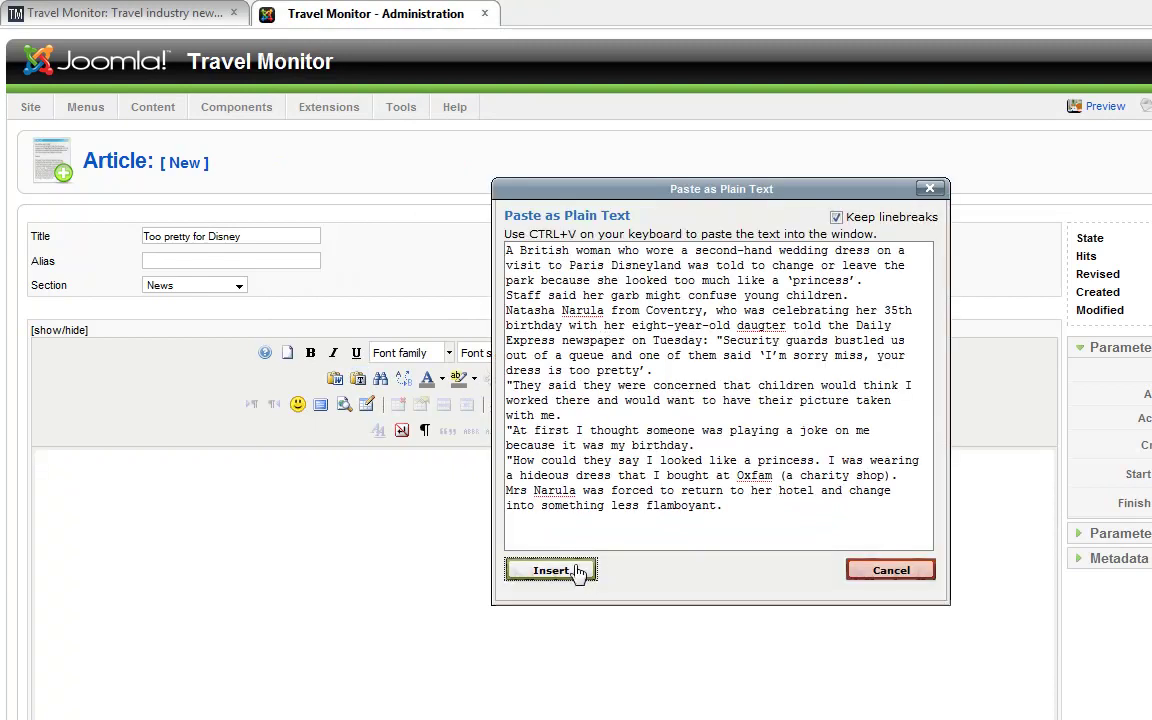
{"action": "left_click", "coordinate": [578, 569]}
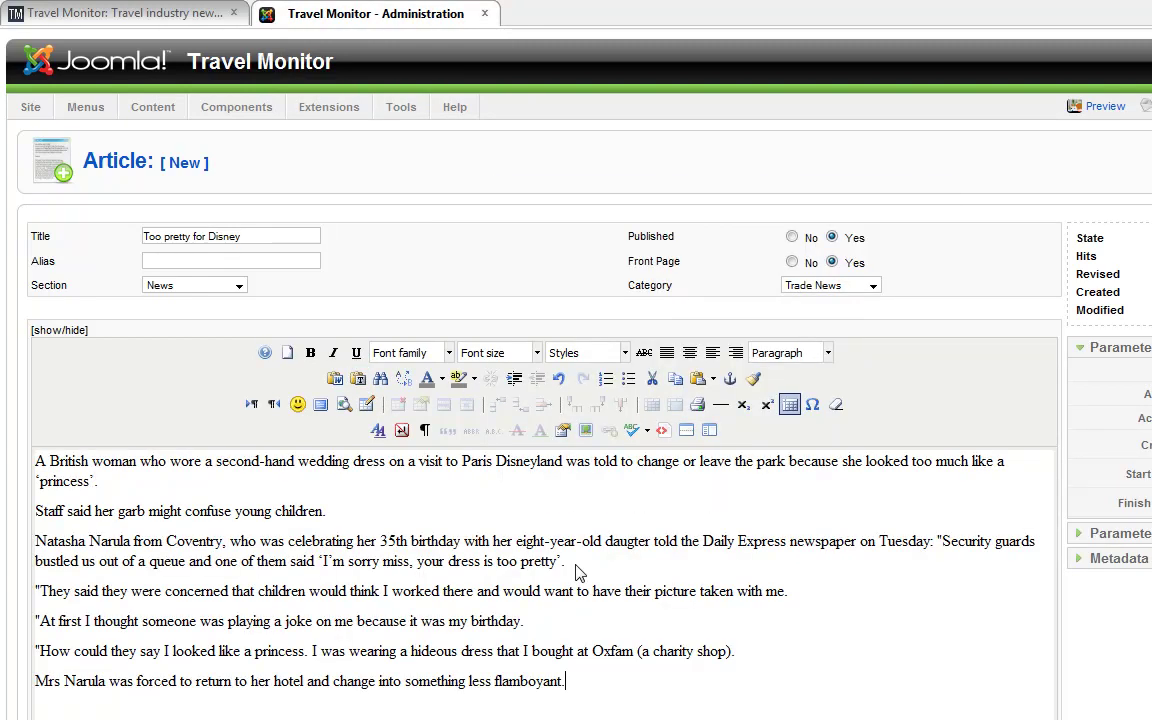
Insert a read-more break after the Disney article's opening paragraph.
{"action": "left_click", "coordinate": [140, 498]}
{"action": "key", "text": "Return"}
{"action": "left_click", "coordinate": [686, 430]}
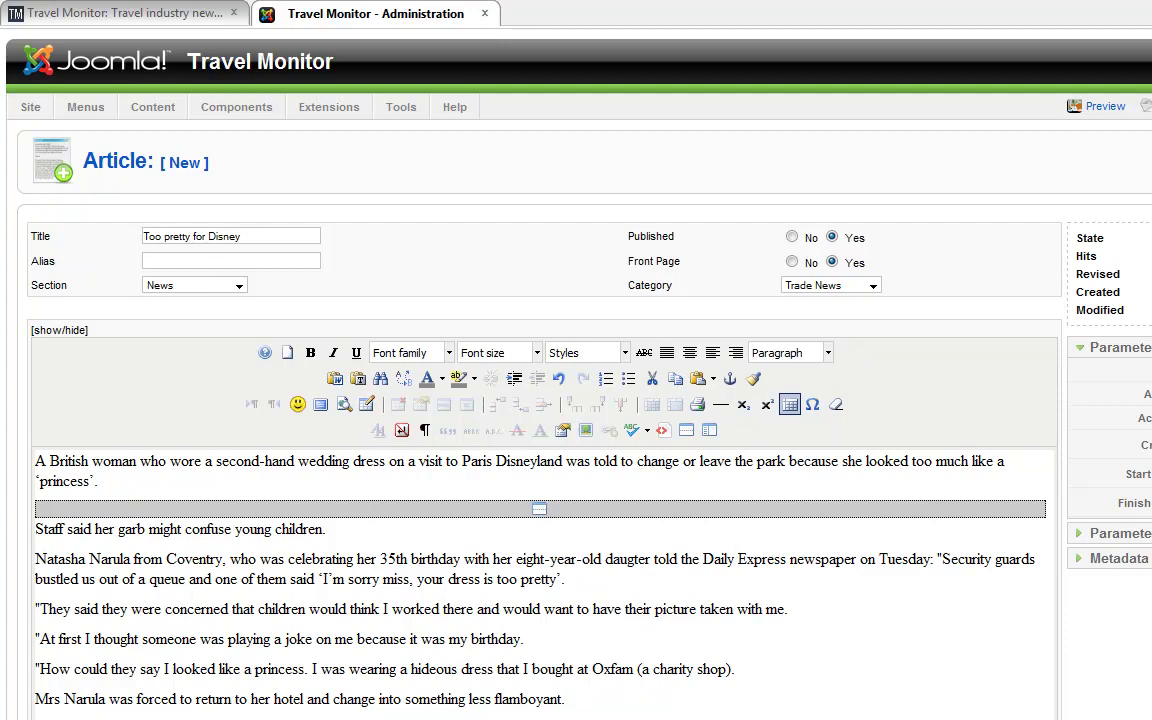
Copy the Disney article's opening paragraph into its metadata description and save the article.
{"action": "left_click", "coordinate": [1118, 558]}
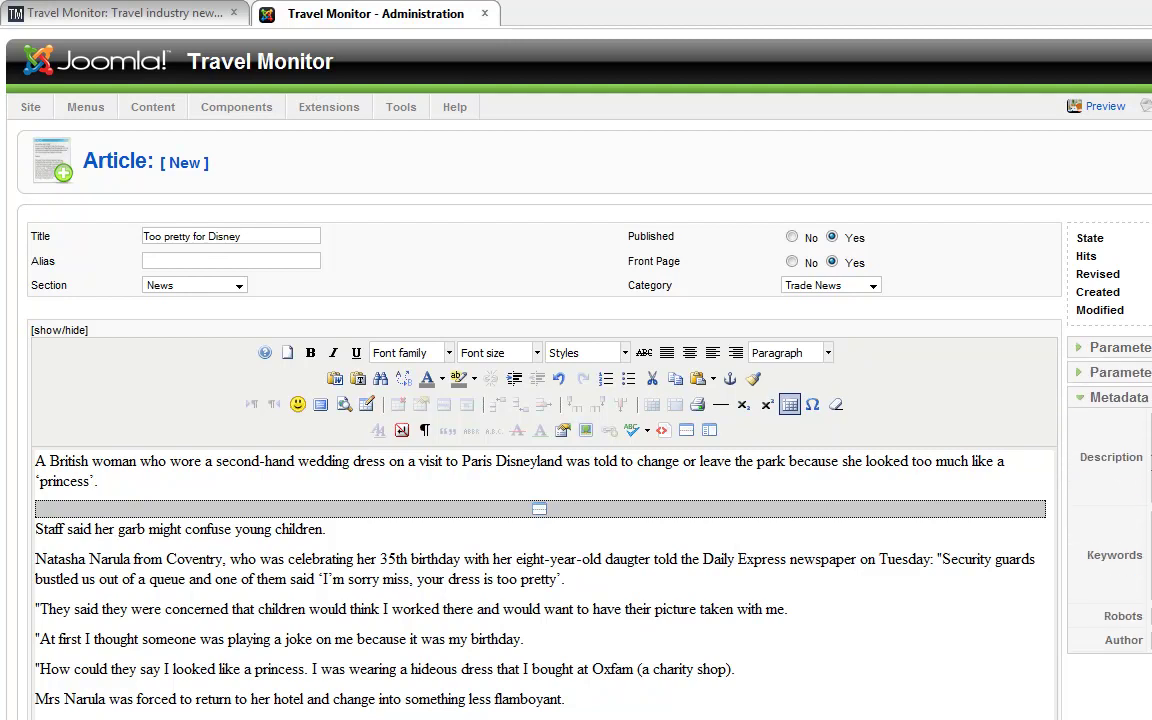
{"action": "triple_click", "coordinate": [105, 452]}
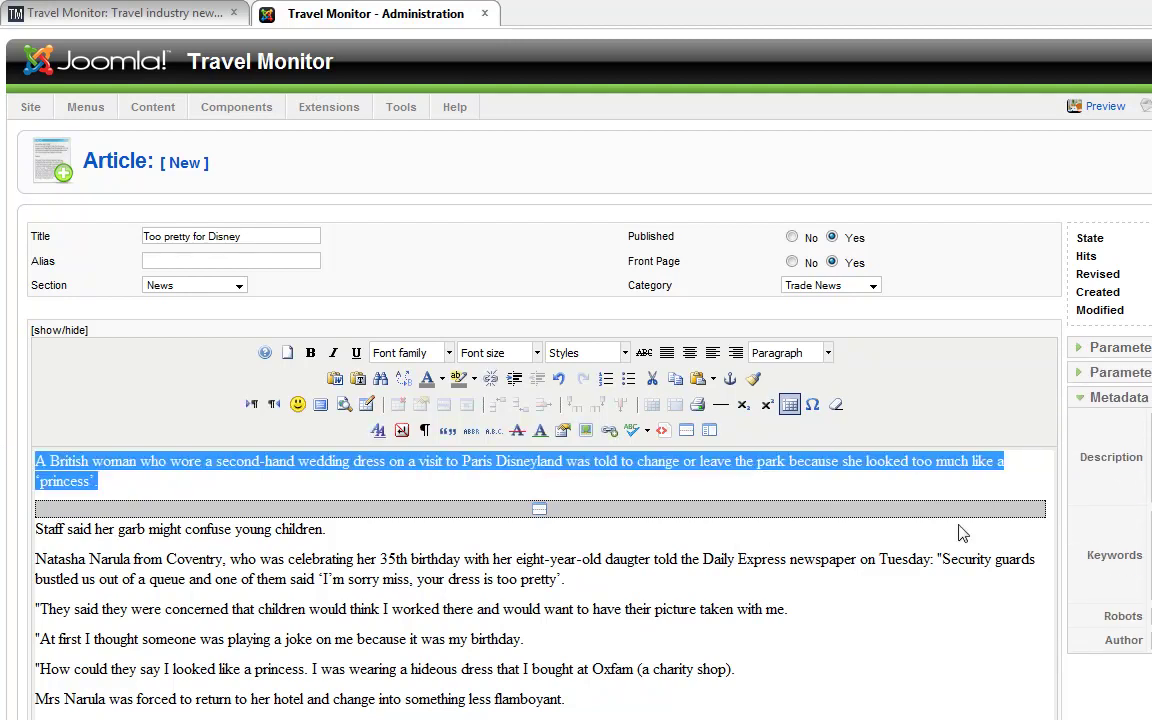
{"action": "key", "text": "alt+Tab"}
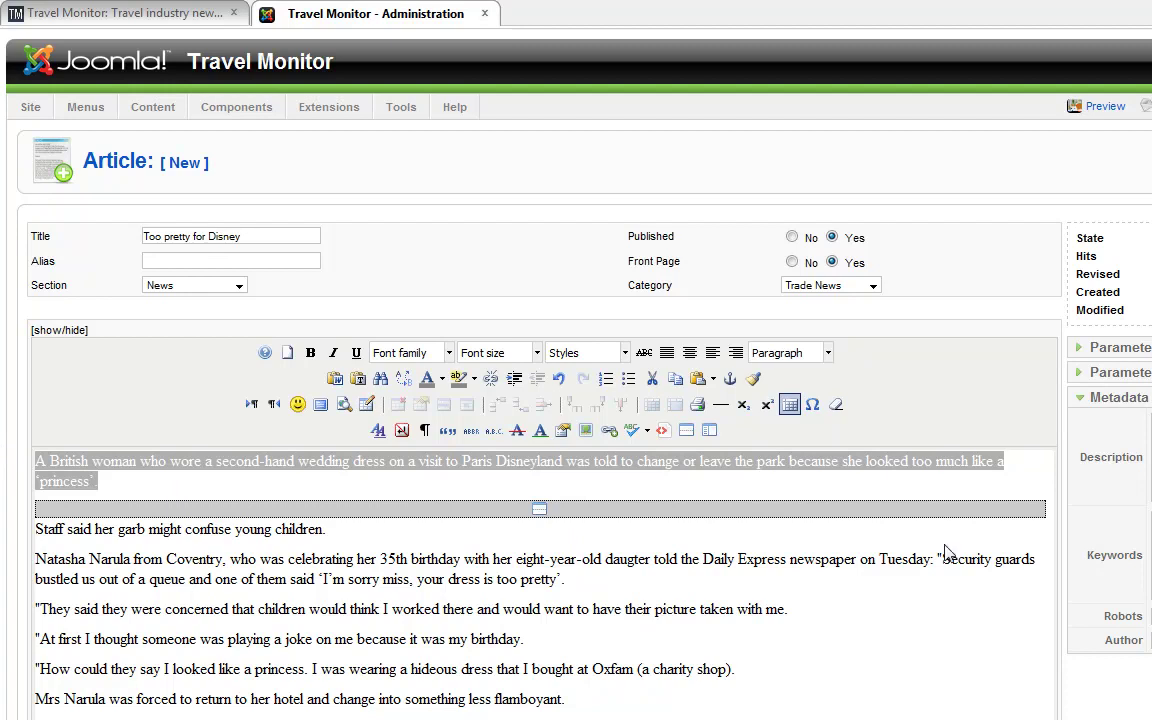
{"action": "left_click", "coordinate": [444, 609]}
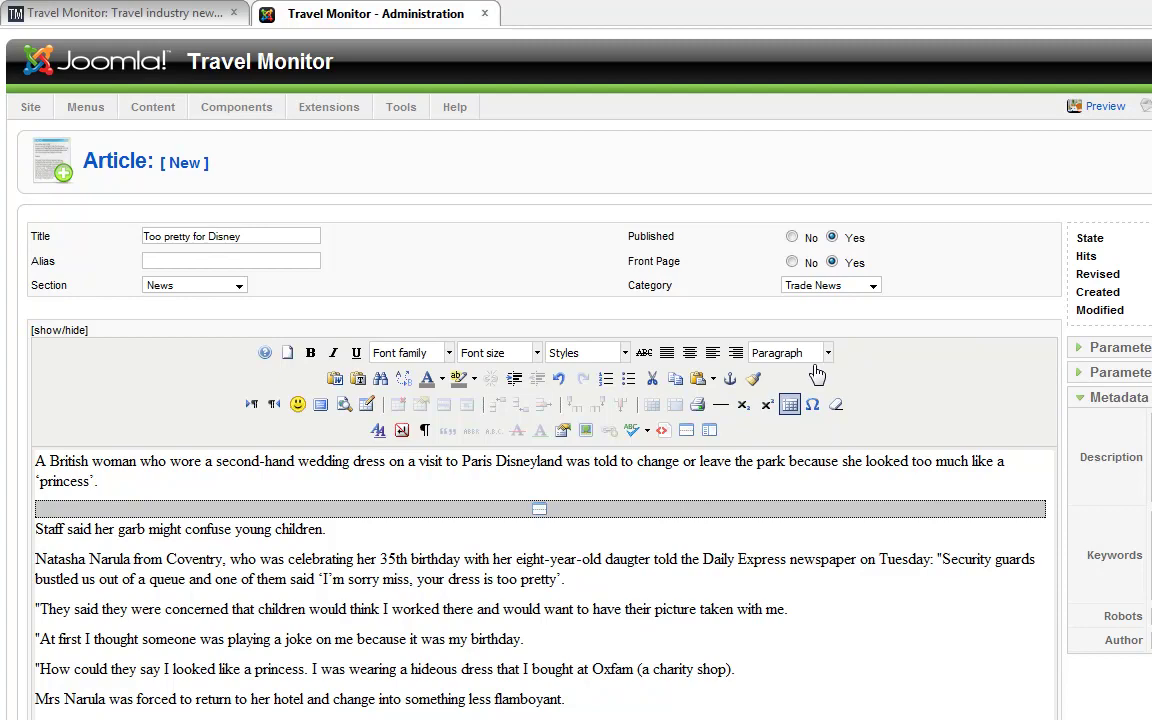
Switch to WordPad and copy the headline "Teacher beats flight ban".
{"action": "key", "text": "alt+Tab"}
{"action": "scroll", "coordinate": [665, 354], "scroll_direction": "up", "scroll_amount": 6}
{"action": "scroll", "coordinate": [665, 354], "scroll_direction": "up", "scroll_amount": 3}
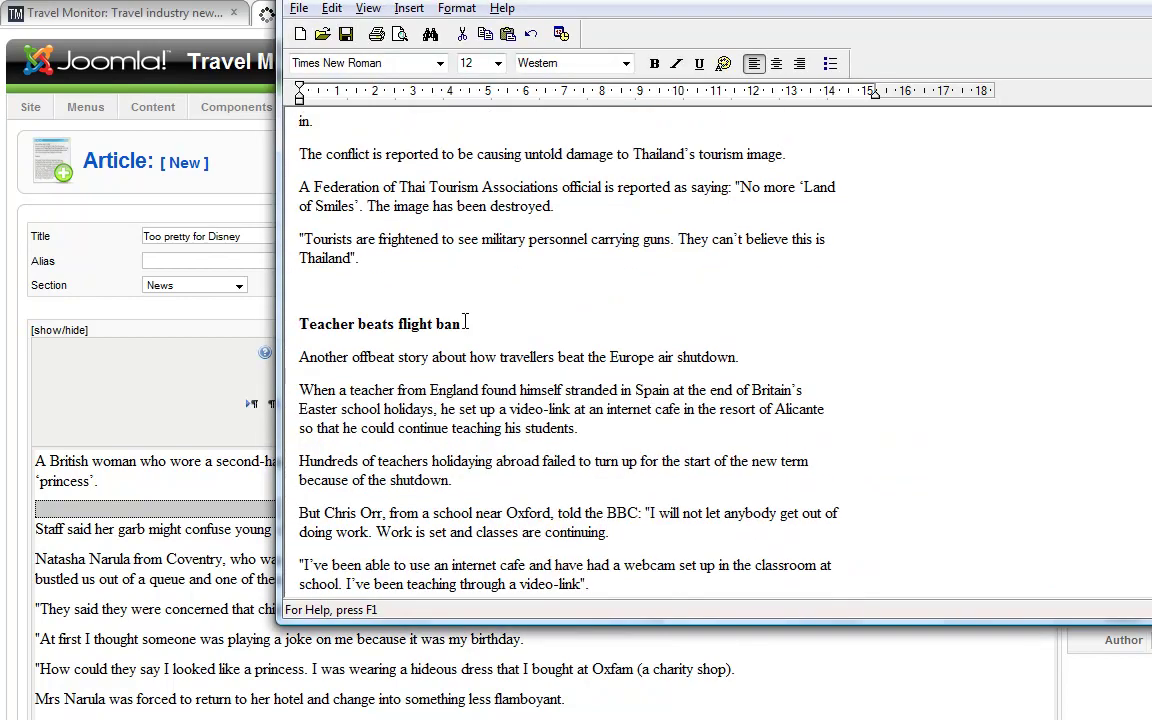
{"action": "left_click_drag", "start_coordinate": [462, 324], "coordinate": [300, 324]}
{"action": "right_click", "coordinate": [335, 331]}
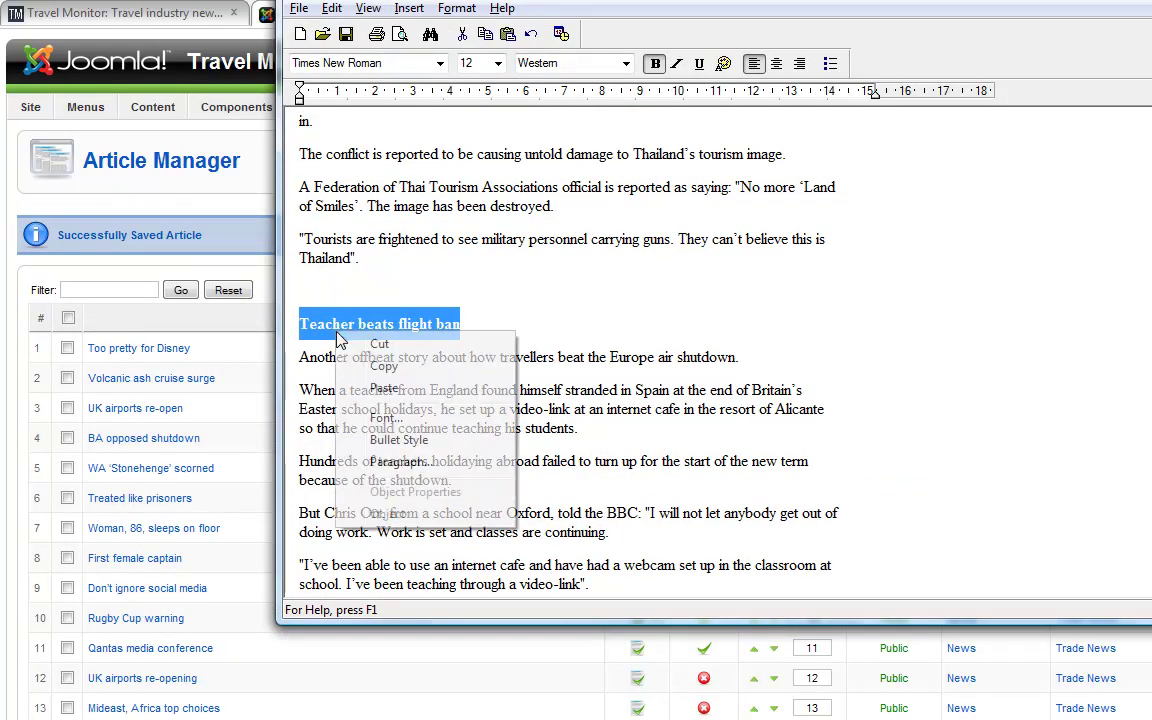
{"action": "left_click", "coordinate": [383, 365]}
In Joomla, create a new front-page article with the copied headline "Teacher beats flight ban" as its title.
{"action": "key", "text": "alt+Tab"}
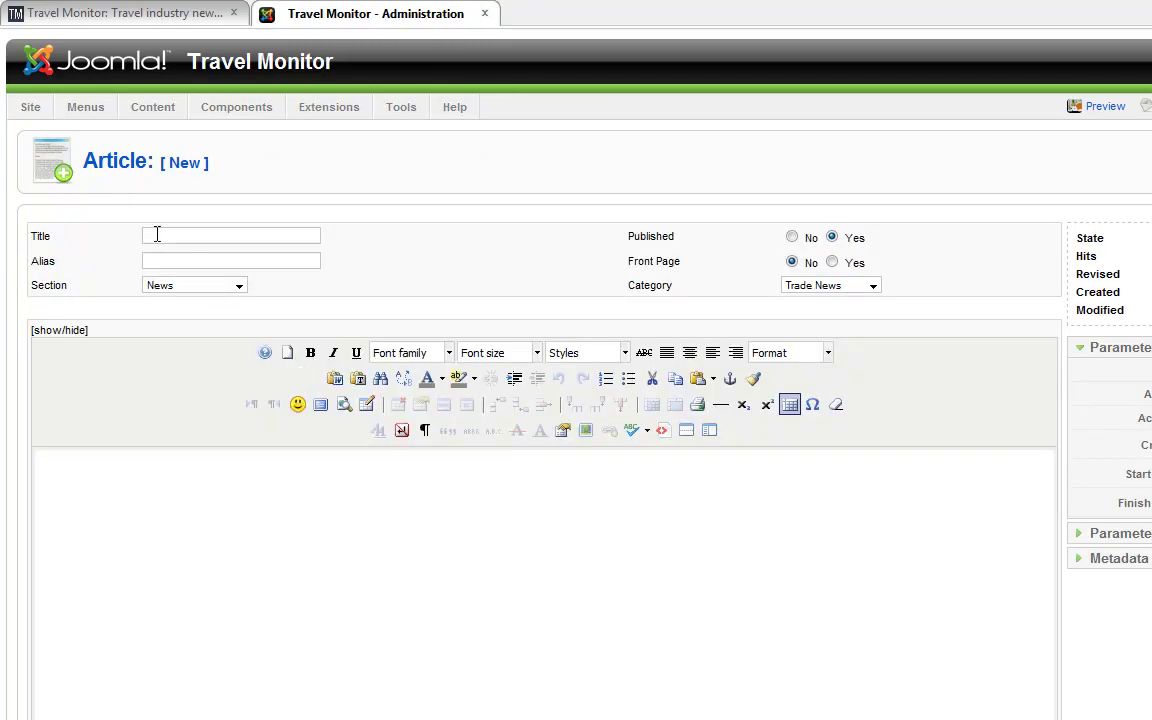
{"action": "right_click", "coordinate": [154, 234]}
{"action": "left_click", "coordinate": [290, 323]}
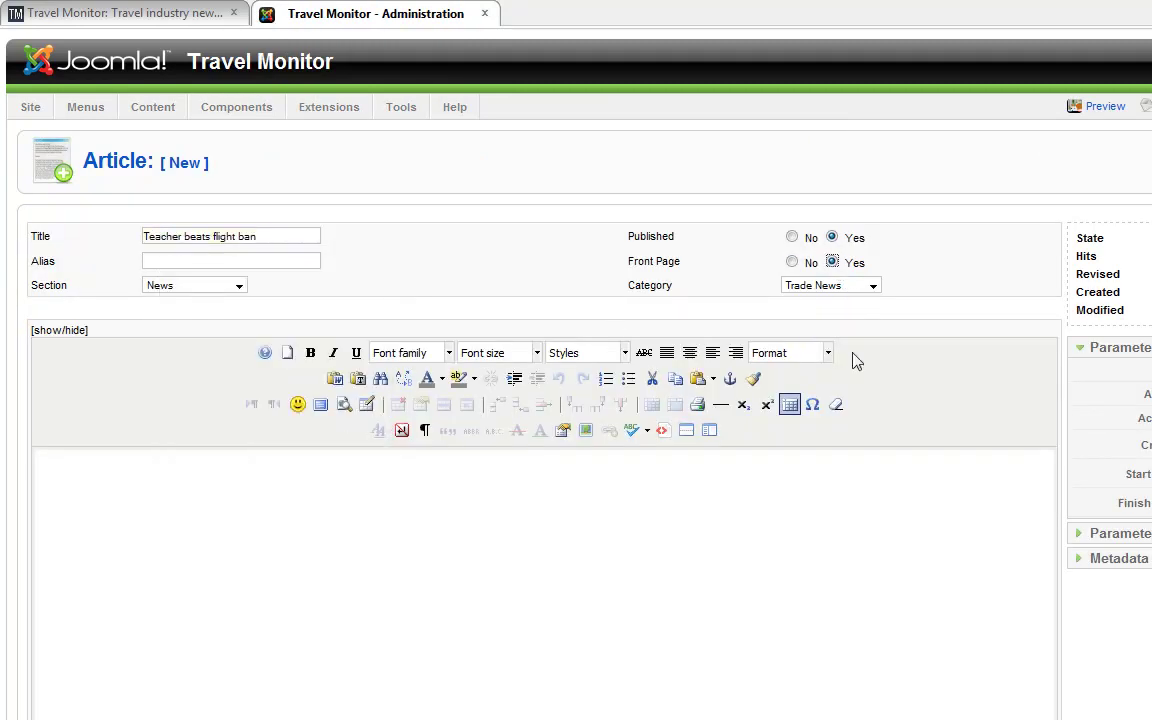
Copy the body of the teacher story from WordPad and insert it into the Joomla article as plain text.
{"action": "key", "text": "alt+Tab"}
{"action": "scroll", "coordinate": [621, 490], "scroll_direction": "down", "scroll_amount": 3}
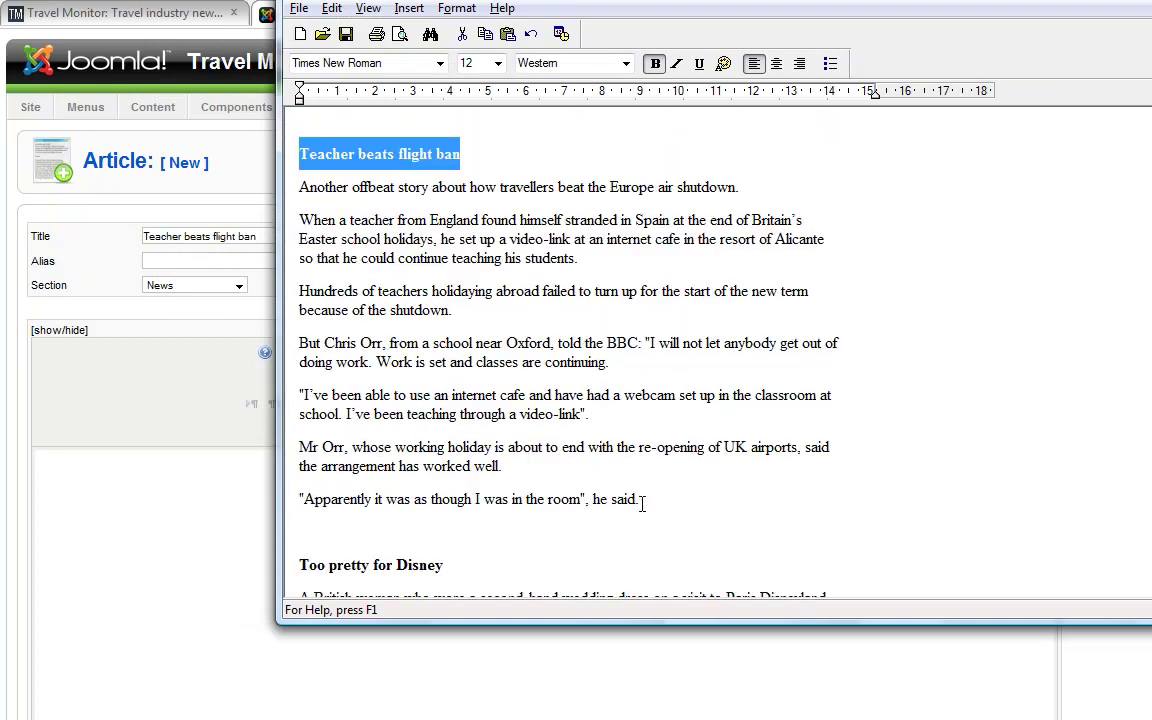
{"action": "left_click_drag", "start_coordinate": [642, 503], "coordinate": [262, 178]}
{"action": "key", "text": "alt+Tab"}
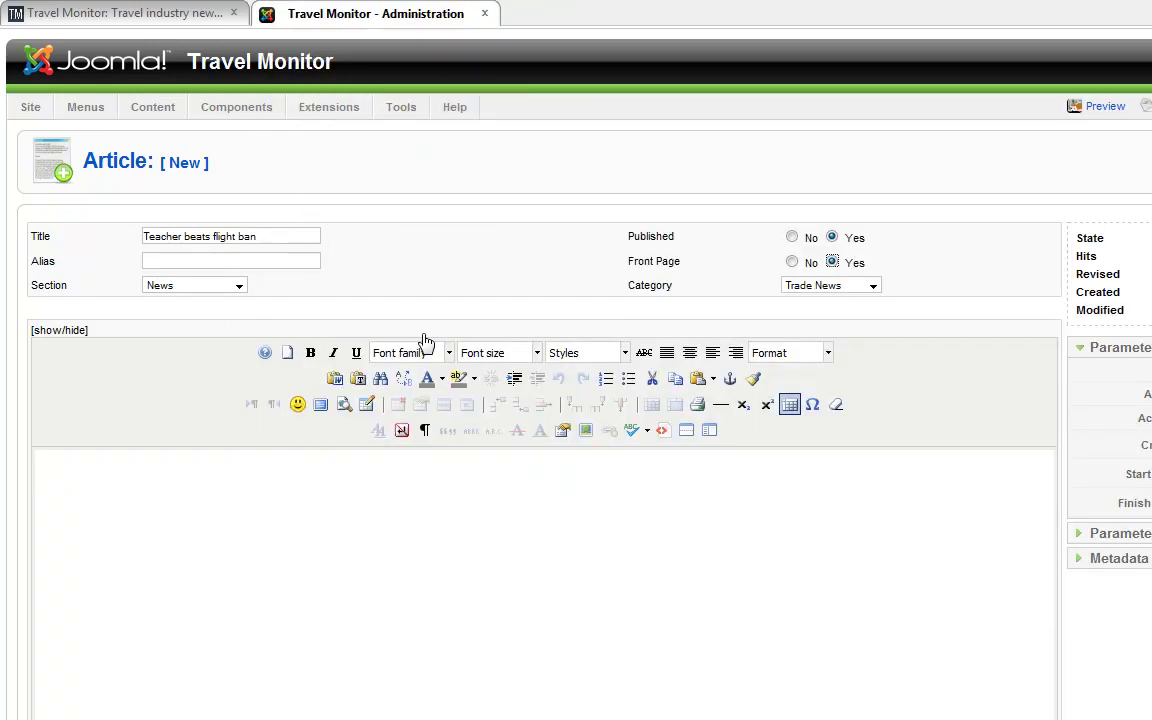
{"action": "left_click", "coordinate": [335, 378]}
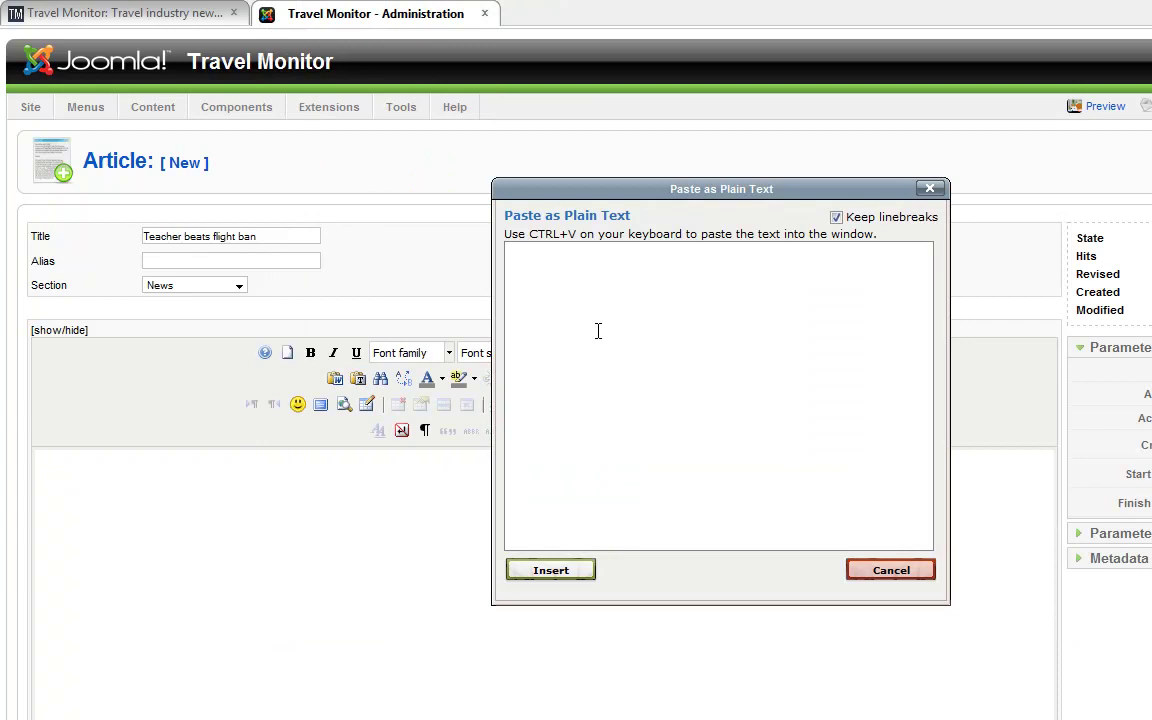
{"action": "key", "text": "ctrl+v"}
{"action": "left_click", "coordinate": [550, 570]}
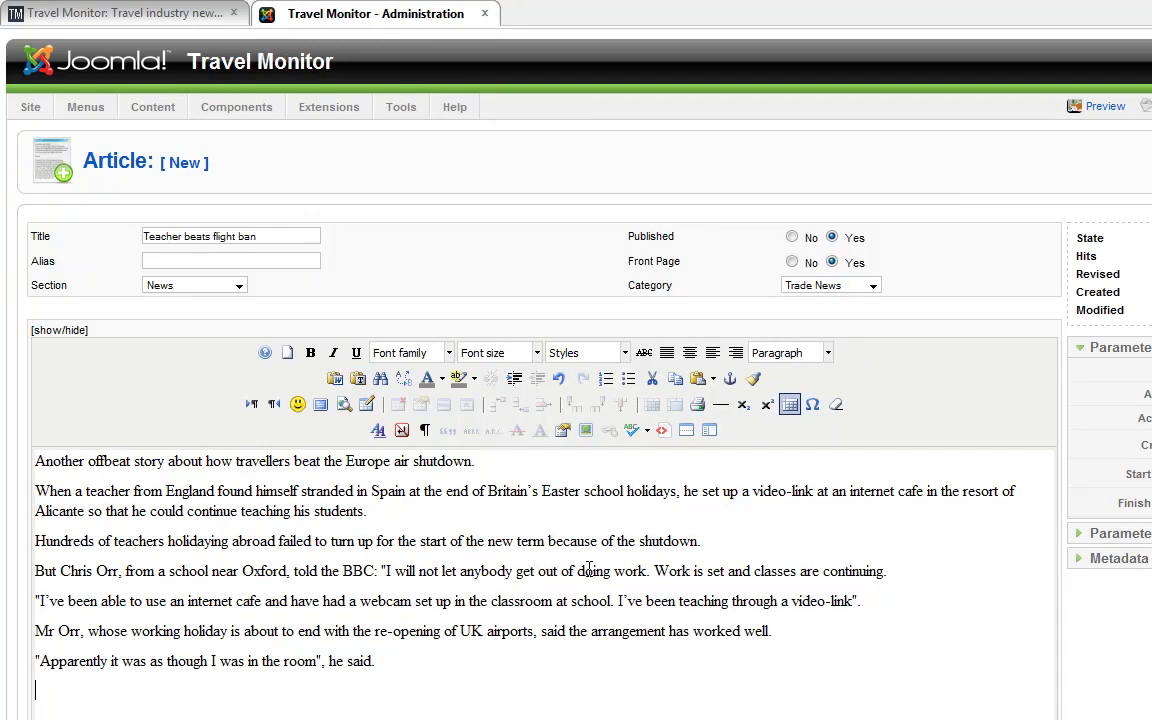
Insert a read-more break after the opening sentence of the teacher article.
{"action": "left_click", "coordinate": [496, 465]}
{"action": "key", "text": "Return"}
{"action": "left_click", "coordinate": [686, 430]}
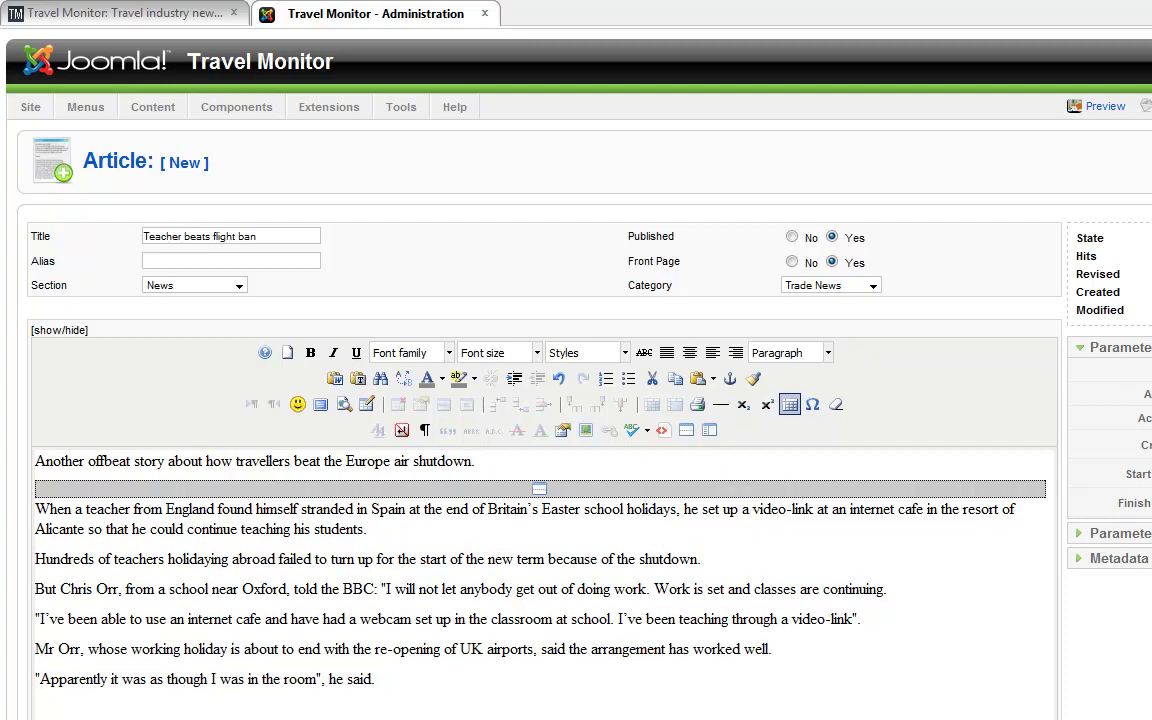
Copy the teacher article's opening sentence into its metadata description and save the article.
{"action": "left_click_drag", "start_coordinate": [480, 462], "coordinate": [20, 465]}
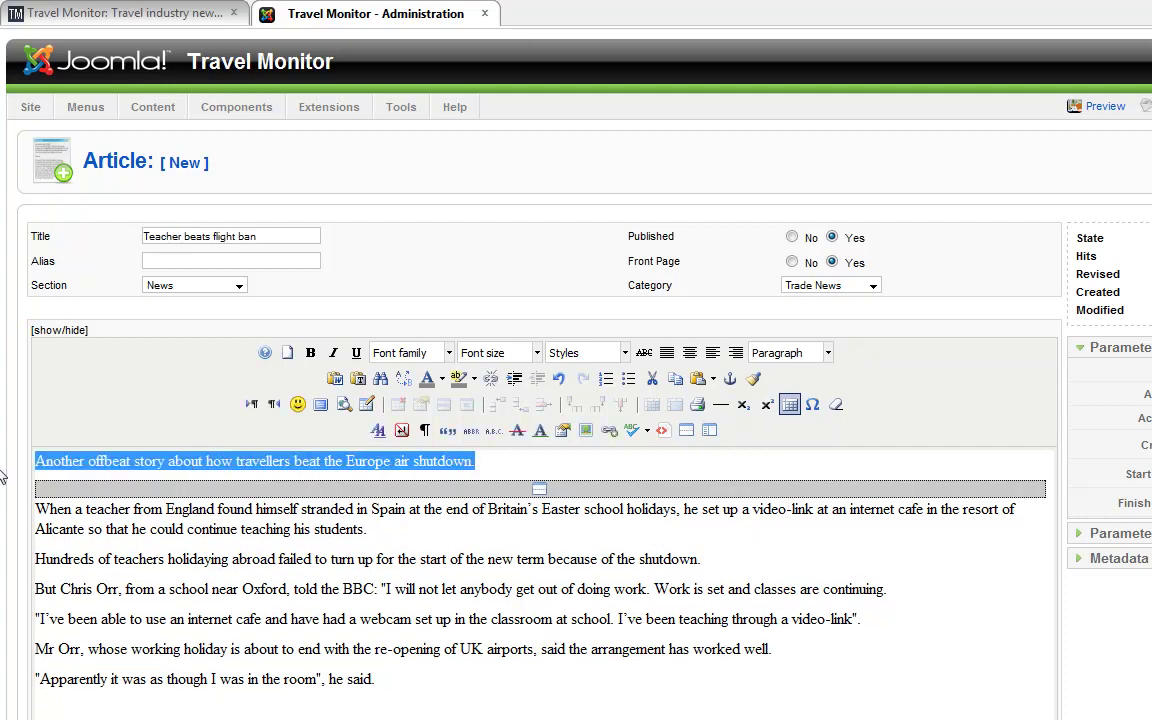
{"action": "left_click", "coordinate": [1118, 558]}
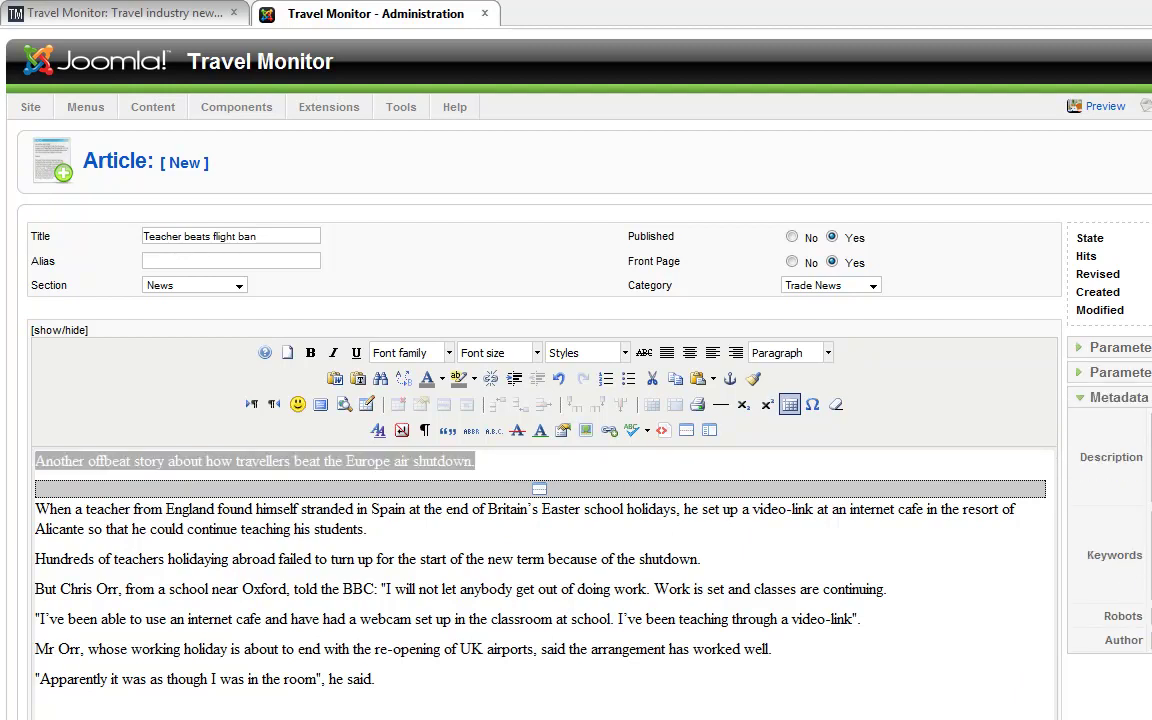
{"action": "left_click", "coordinate": [655, 698]}
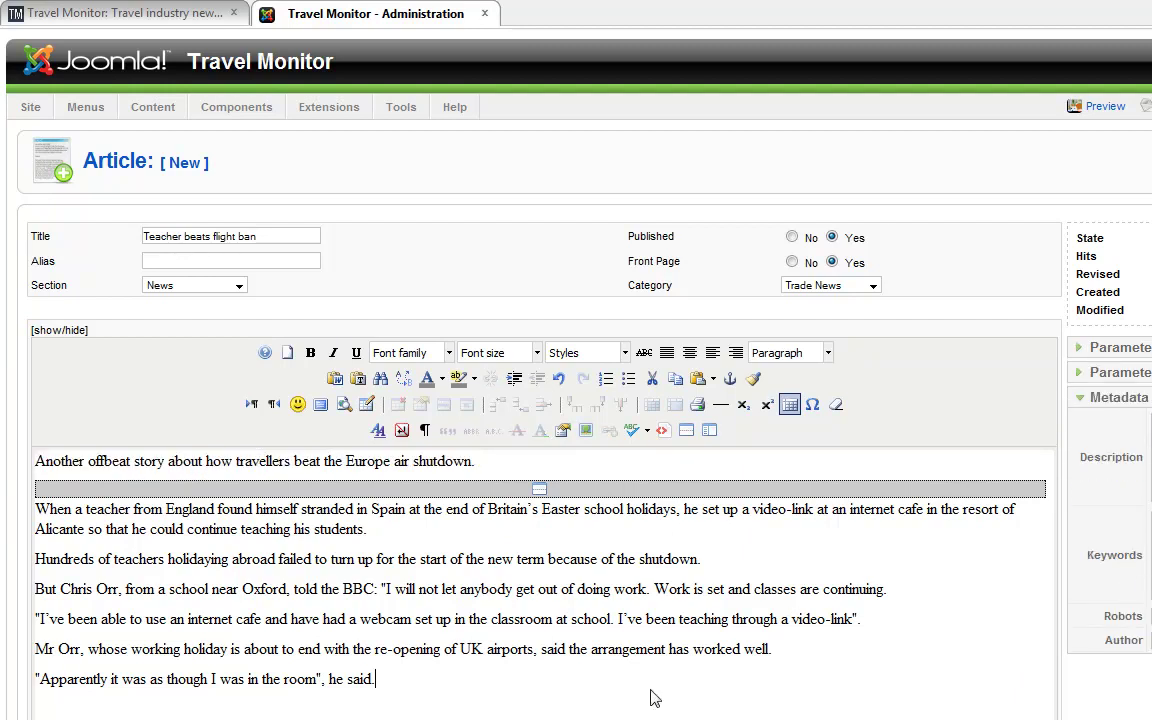
Switch to WordPad and copy the headline "Hotel chaos in Bangkok".
{"action": "key", "text": "alt+Tab"}
{"action": "scroll", "coordinate": [716, 402], "scroll_direction": "up", "scroll_amount": 6}
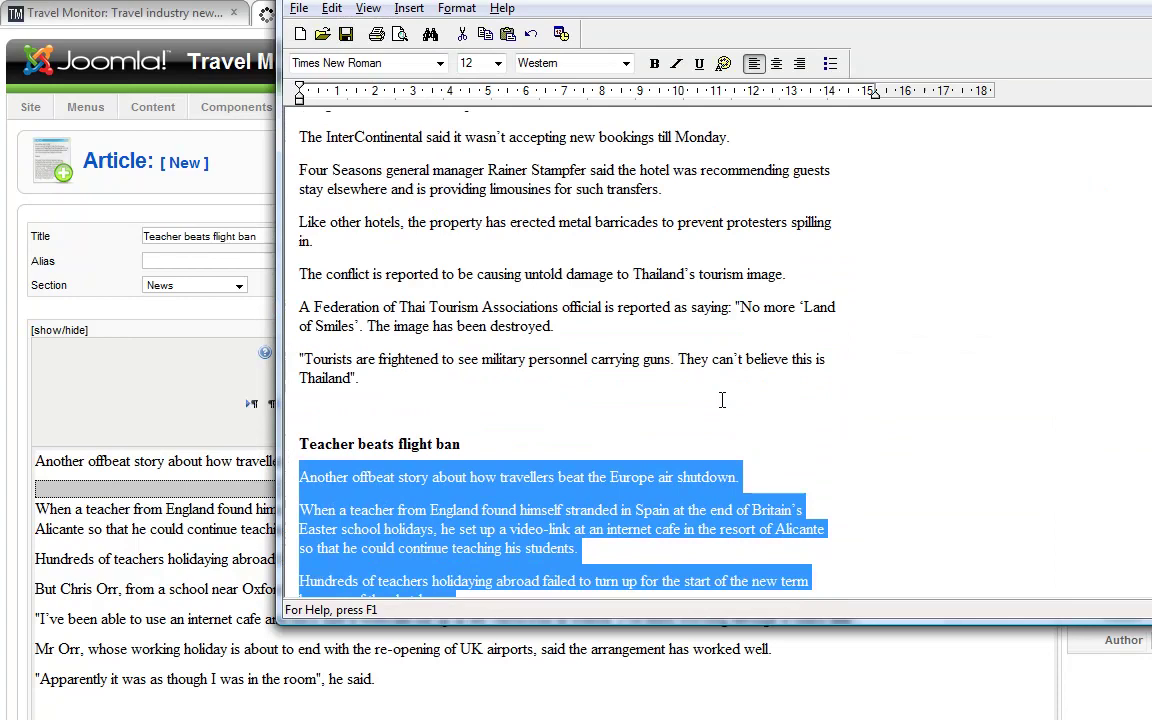
{"action": "scroll", "coordinate": [716, 402], "scroll_direction": "up", "scroll_amount": 12}
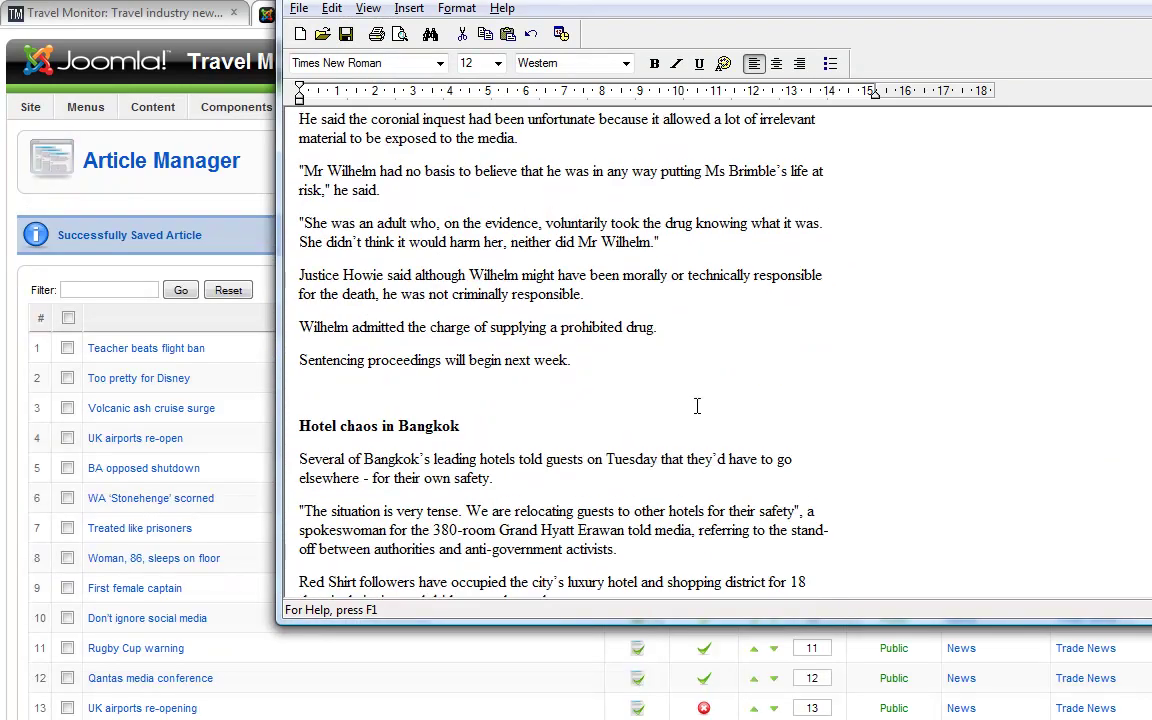
{"action": "left_click_drag", "start_coordinate": [461, 432], "coordinate": [292, 430]}
{"action": "right_click", "coordinate": [292, 430]}
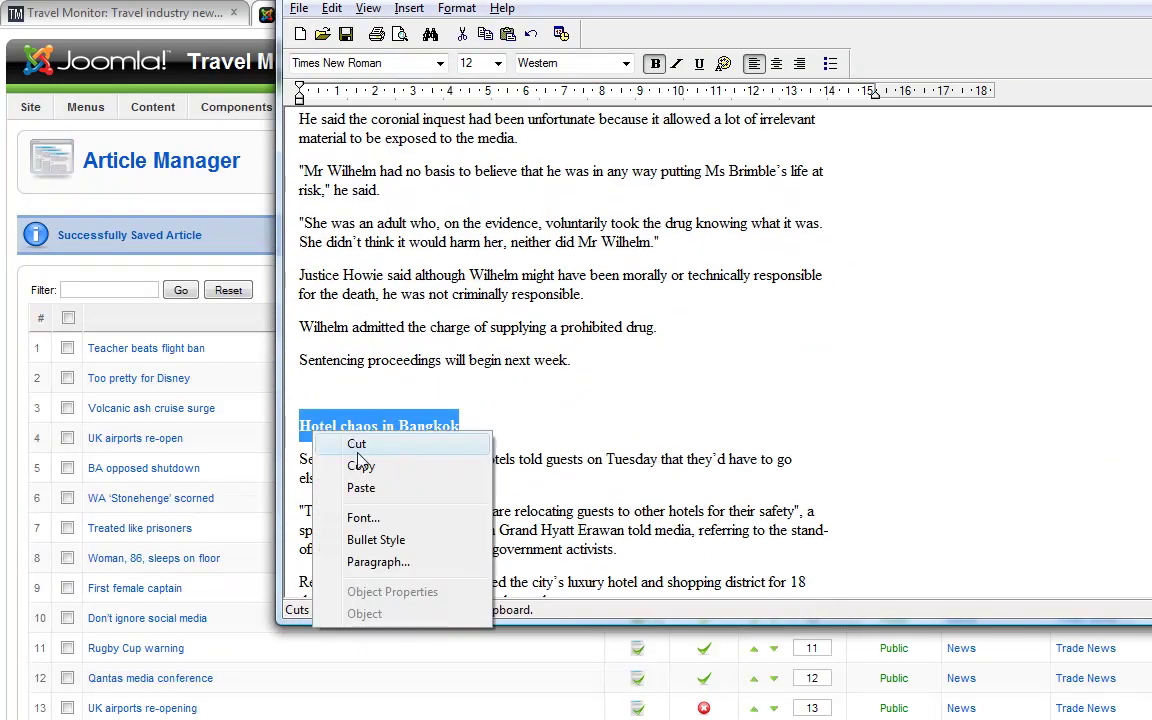
{"action": "left_click", "coordinate": [357, 462]}
In Joomla, create a new front-page article with the copied headline "Hotel chaos in Bangkok" as its title.
{"action": "key", "text": "alt+Tab"}
{"action": "left_click", "coordinate": [772, 349]}
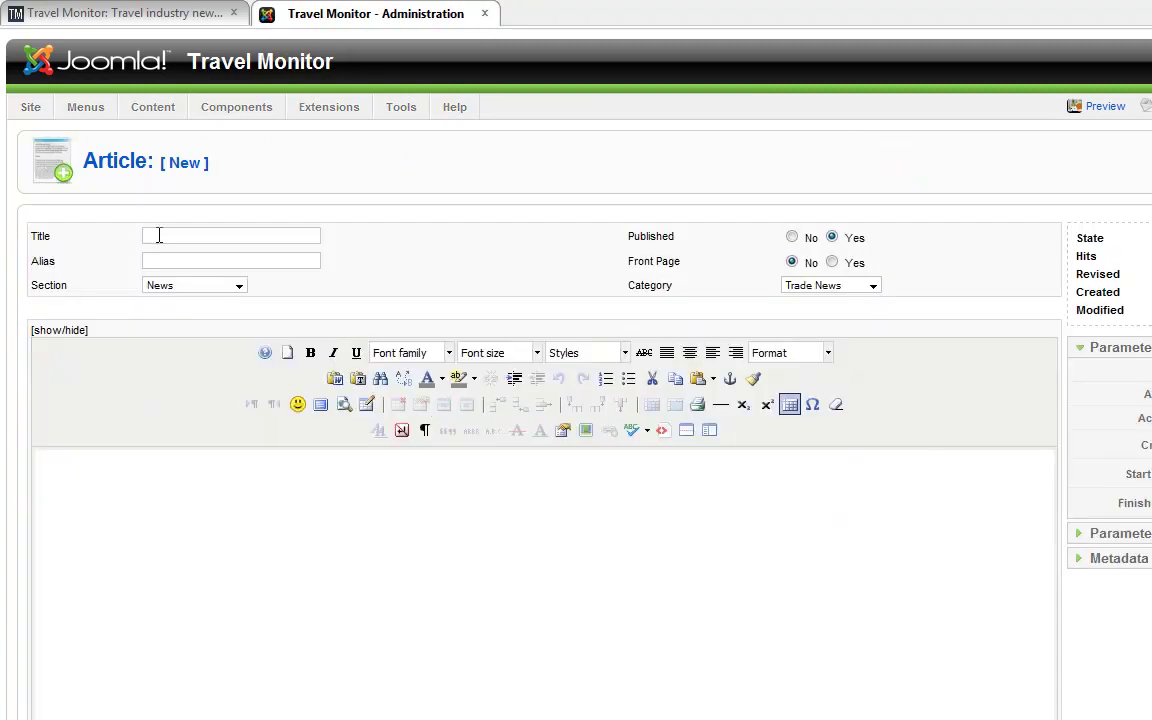
{"action": "right_click", "coordinate": [160, 237]}
{"action": "left_click", "coordinate": [208, 324]}
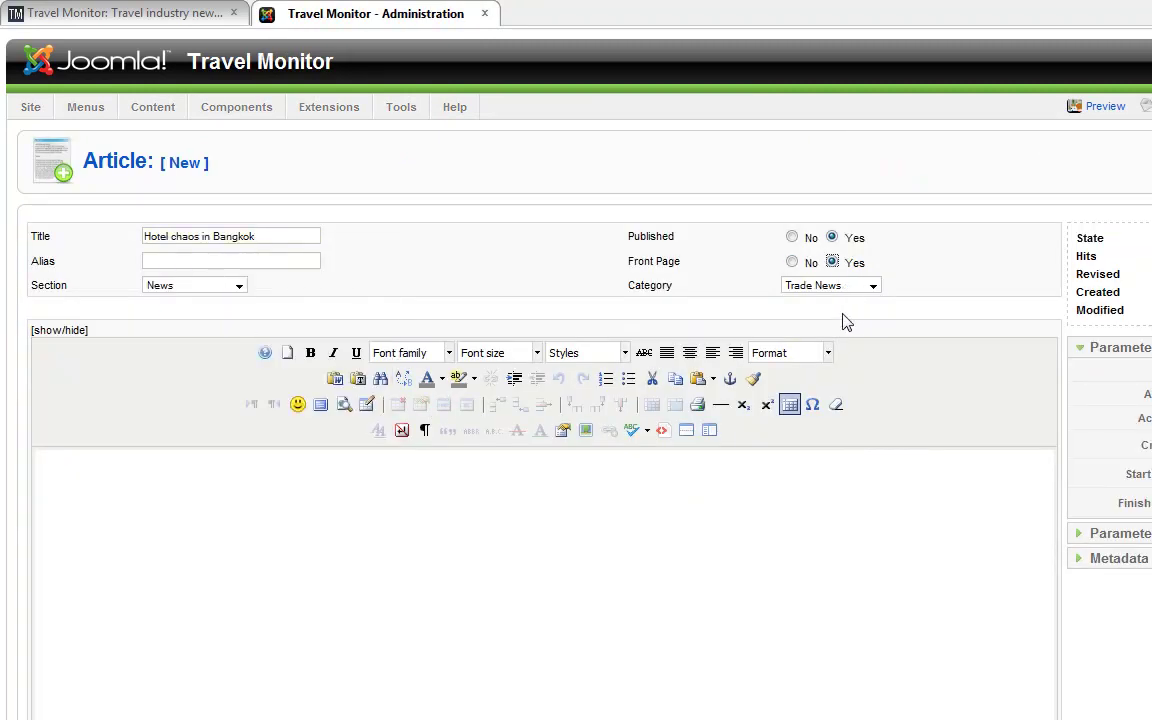
Switch to WordPad and copy the full body text of the "Hotel chaos in Bangkok" story.
{"action": "key", "text": "alt+Tab"}
{"action": "scroll", "coordinate": [680, 420], "scroll_direction": "down", "scroll_amount": 4}
{"action": "left_click_drag", "start_coordinate": [305, 231], "coordinate": [424, 496]}
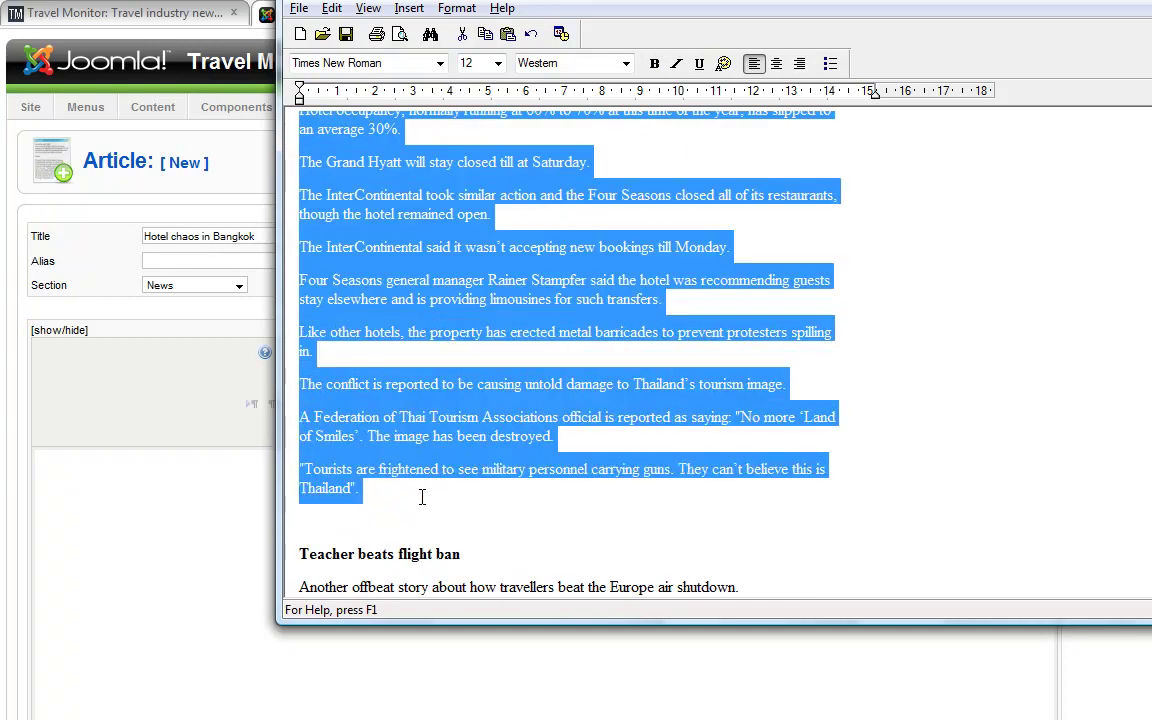
{"action": "right_click", "coordinate": [478, 430]}
{"action": "left_click", "coordinate": [530, 470]}
Switch to Joomla and insert the copied Bangkok hotel story into the article body as plain text.
{"action": "key", "text": "alt+Tab"}
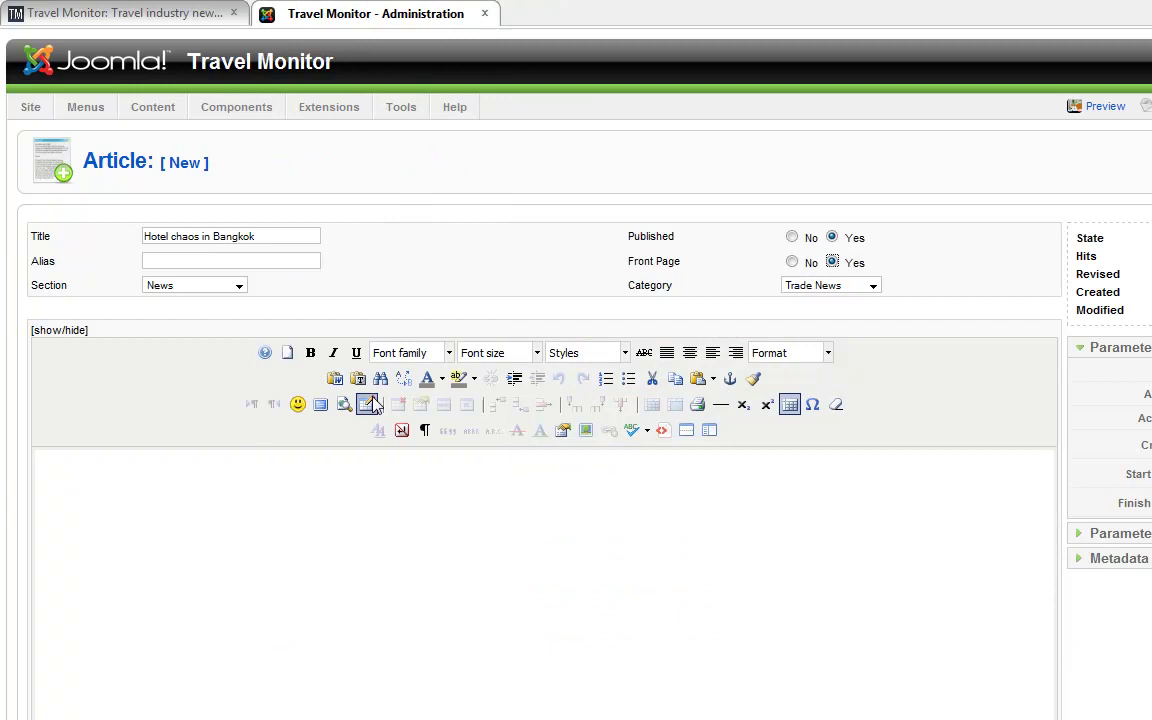
{"action": "left_click", "coordinate": [334, 378]}
{"action": "key", "text": "ctrl+v"}
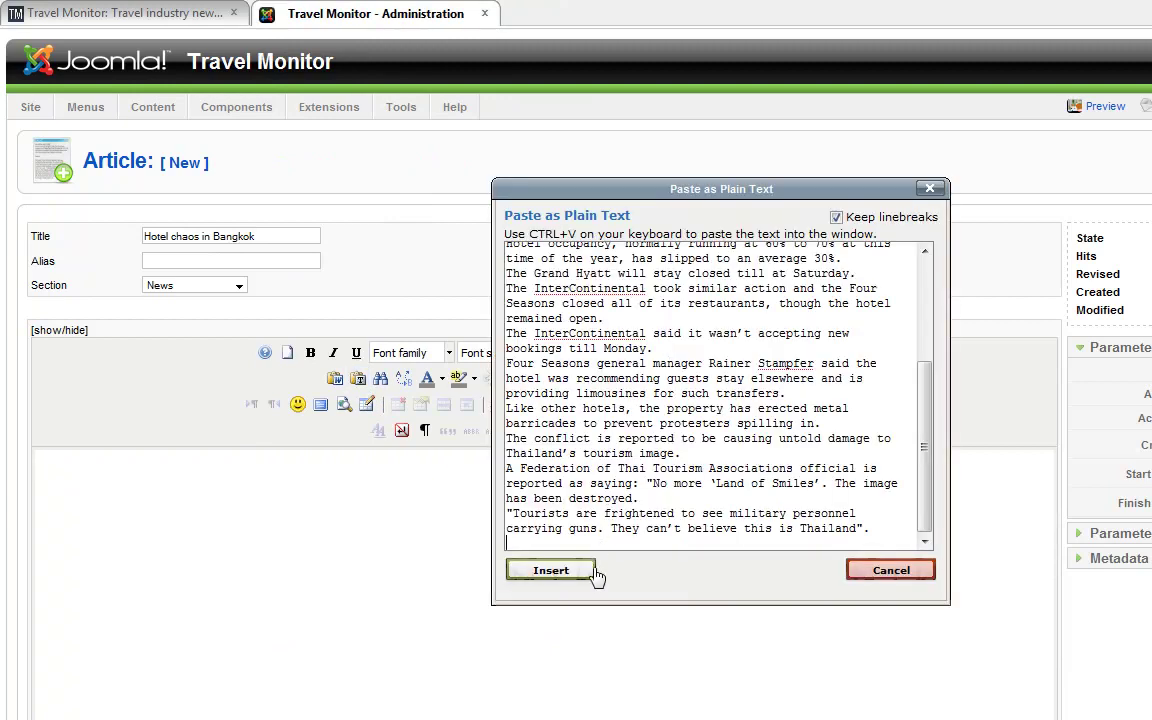
{"action": "left_click", "coordinate": [585, 571]}
{"action": "scroll", "coordinate": [590, 566], "scroll_direction": "down", "scroll_amount": 3}
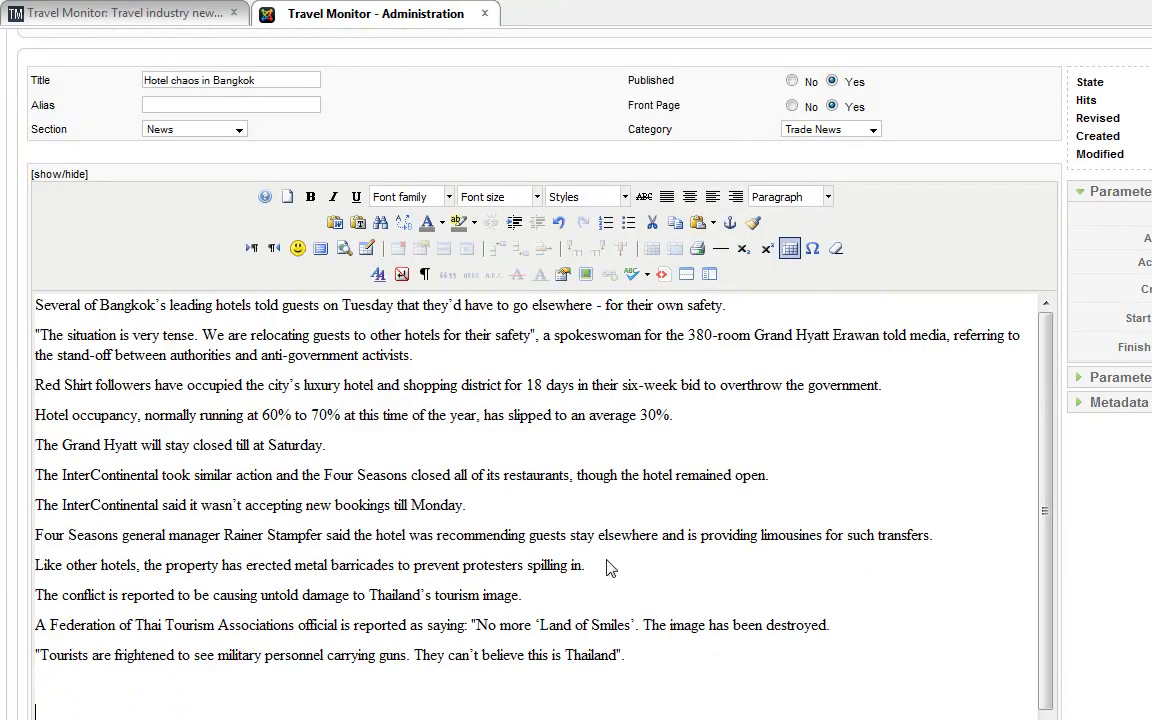
Insert a read-more break after the Bangkok article's opening sentence and spell-check the text.
{"action": "scroll", "coordinate": [690, 528], "scroll_direction": "up", "scroll_amount": 2}
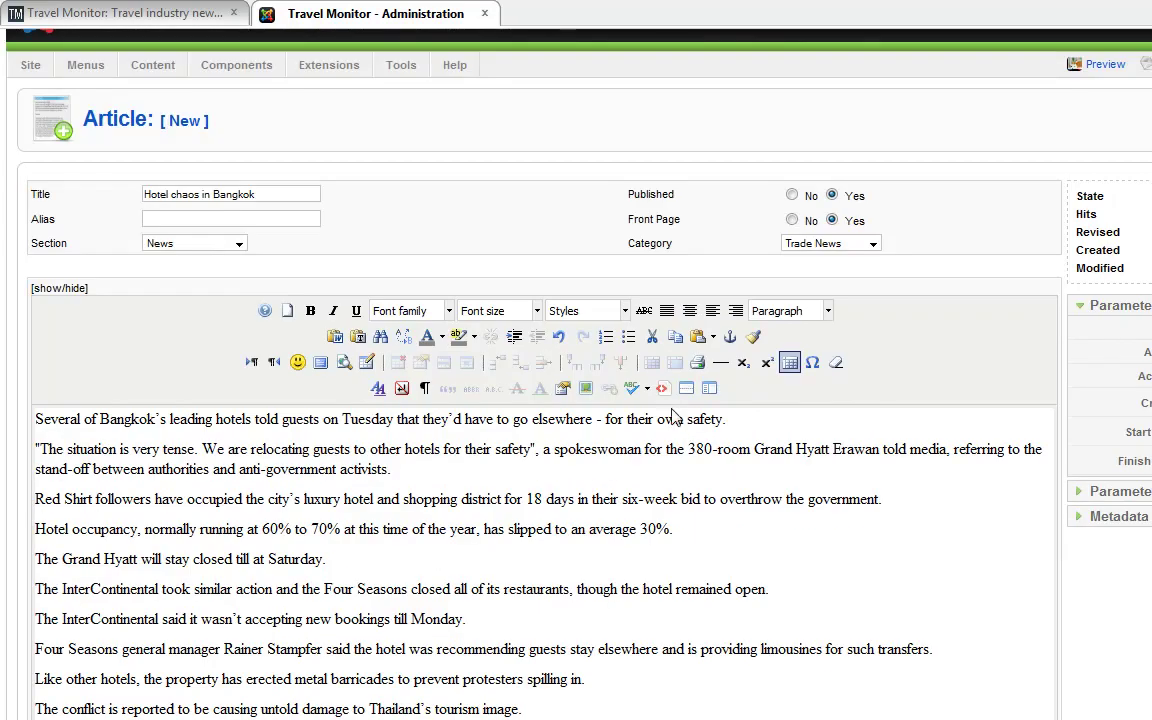
{"action": "left_click", "coordinate": [748, 428]}
{"action": "key", "text": "Return"}
{"action": "left_click", "coordinate": [690, 392]}
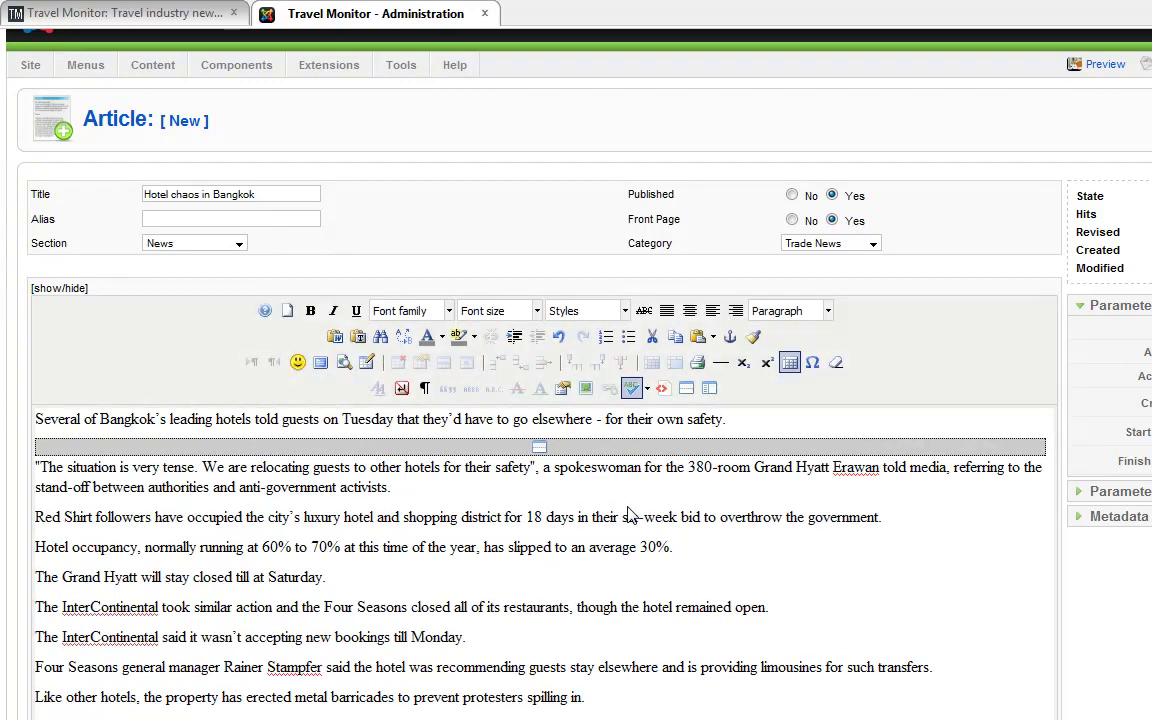
{"action": "scroll", "coordinate": [628, 514], "scroll_direction": "down", "scroll_amount": 1}
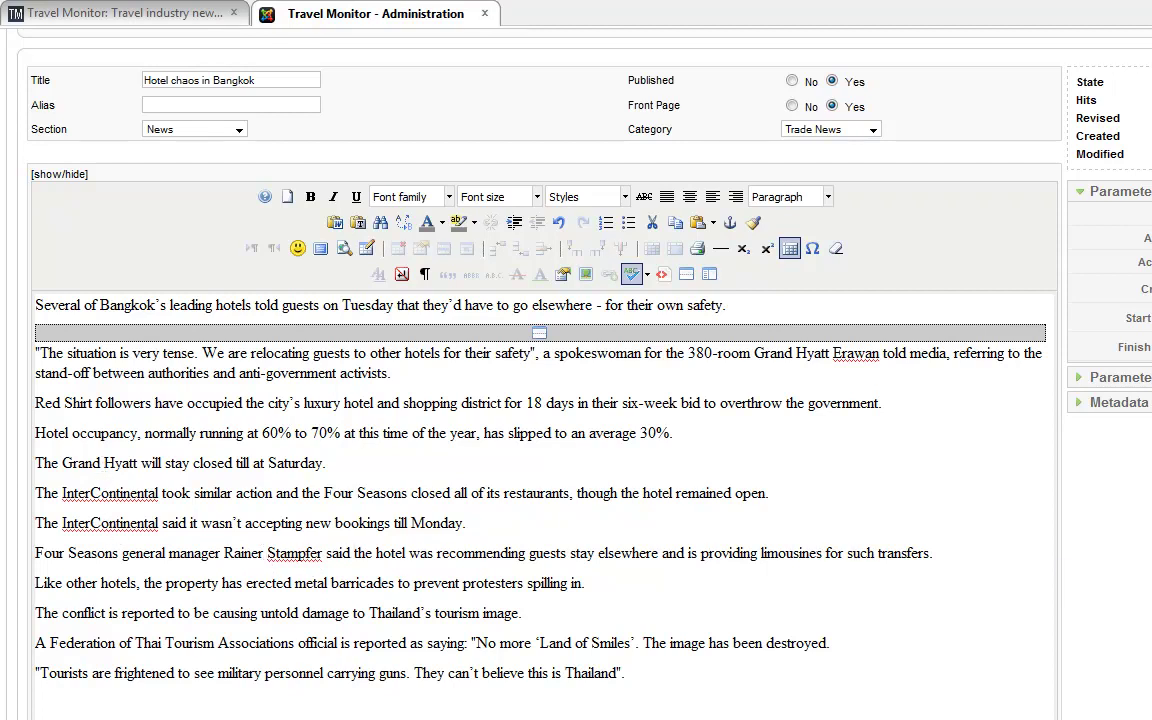
Copy the Bangkok article's opening sentence into its metadata description and save the article.
{"action": "scroll", "coordinate": [576, 400], "scroll_direction": "up", "scroll_amount": 1}
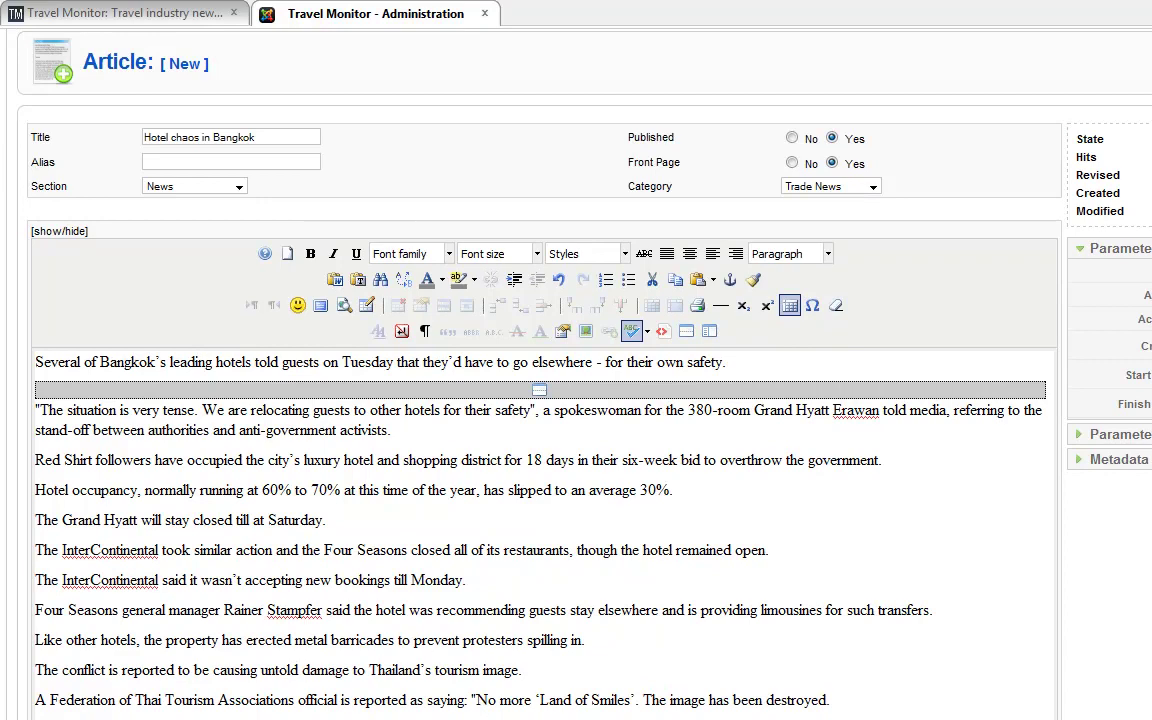
{"action": "left_click_drag", "start_coordinate": [745, 368], "coordinate": [5, 375]}
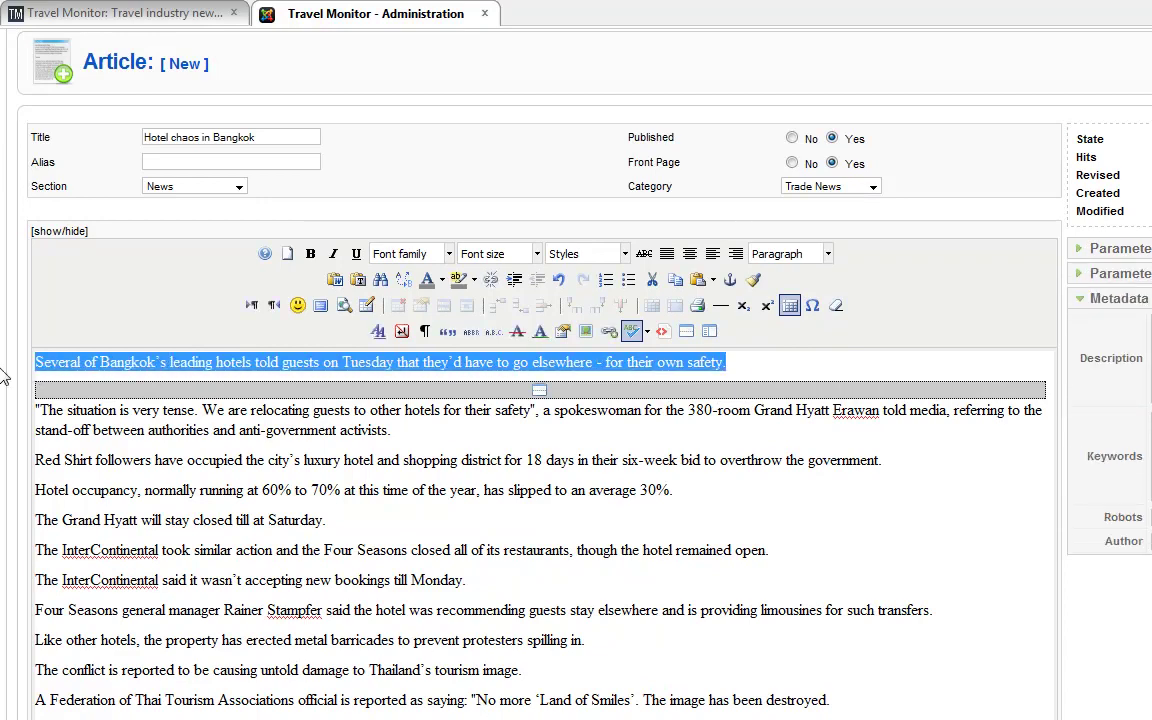
{"action": "left_click", "coordinate": [1124, 404]}
{"action": "scroll", "coordinate": [576, 400], "scroll_direction": "up", "scroll_amount": 2}
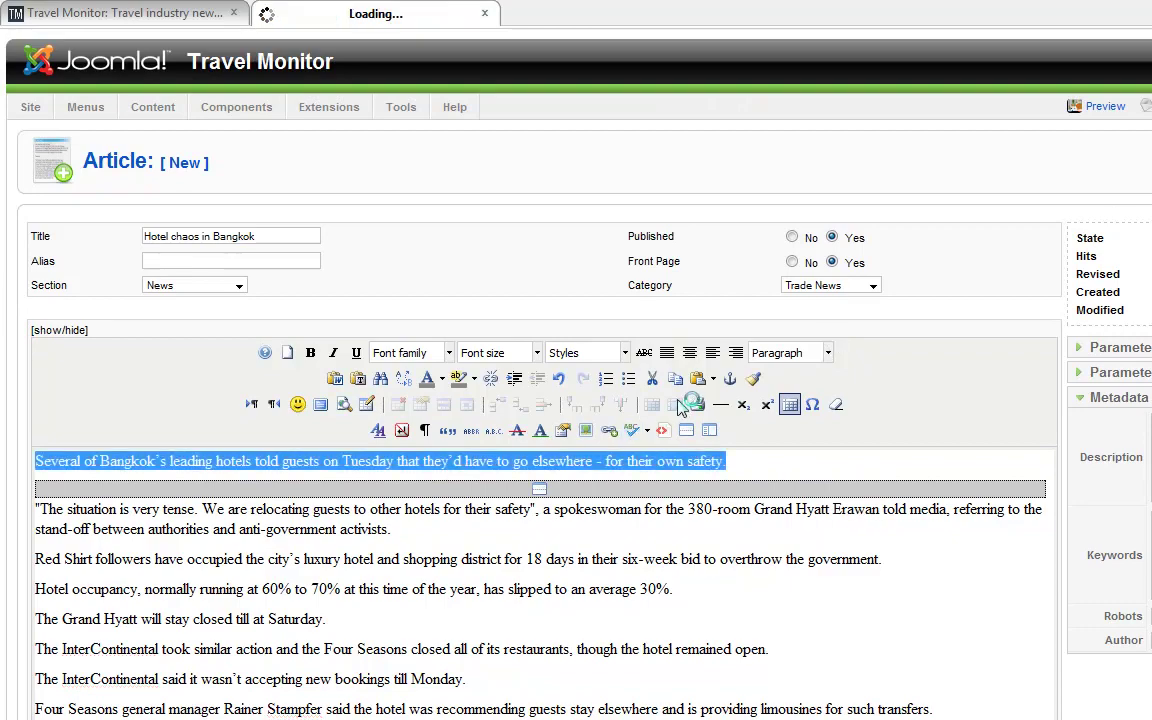
Switch to WordPad and copy the headline of the dropped manslaughter charge story.
{"action": "key", "text": "alt+Tab"}
{"action": "scroll", "coordinate": [680, 405], "scroll_direction": "up", "scroll_amount": 8}
{"action": "scroll", "coordinate": [680, 405], "scroll_direction": "up", "scroll_amount": 10}
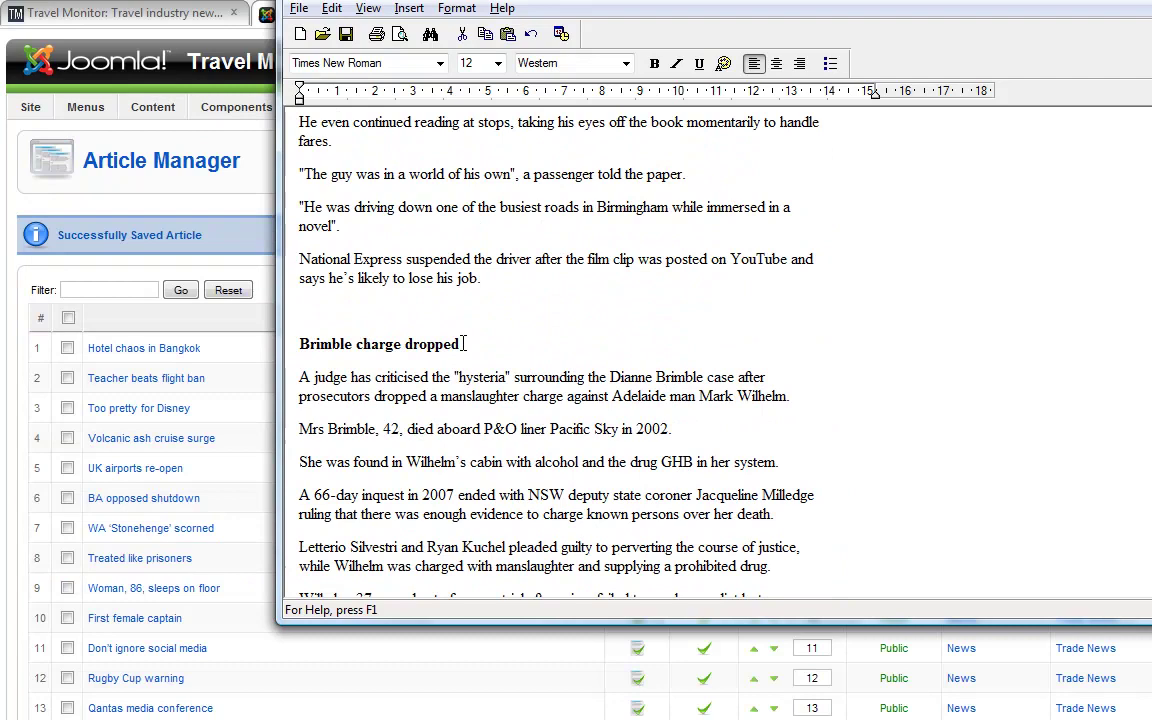
{"action": "left_click_drag", "start_coordinate": [459, 344], "coordinate": [333, 352]}
{"action": "key", "text": "ctrl+c"}
In Joomla's Article Manager, take the ten articles from "Volcanic ash cruise surge" through "Qantas media conference" off the front page.
{"action": "key", "text": "alt+Tab"}
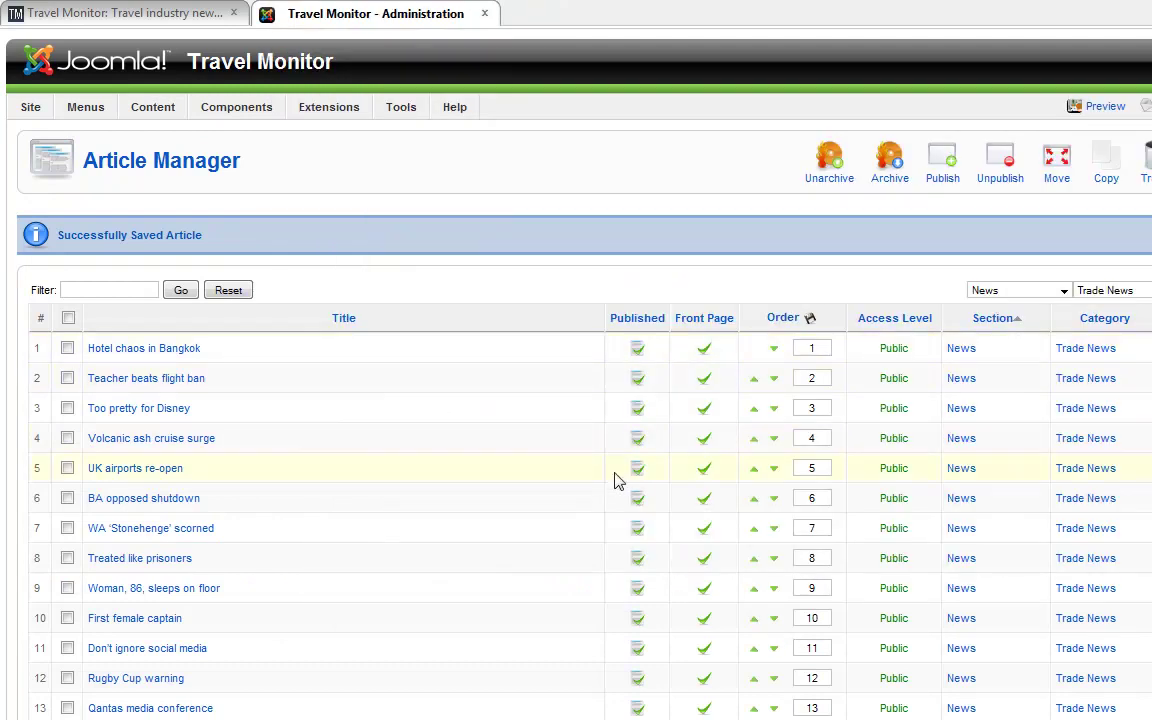
{"action": "left_click", "coordinate": [704, 443]}
{"action": "left_click", "coordinate": [704, 407]}
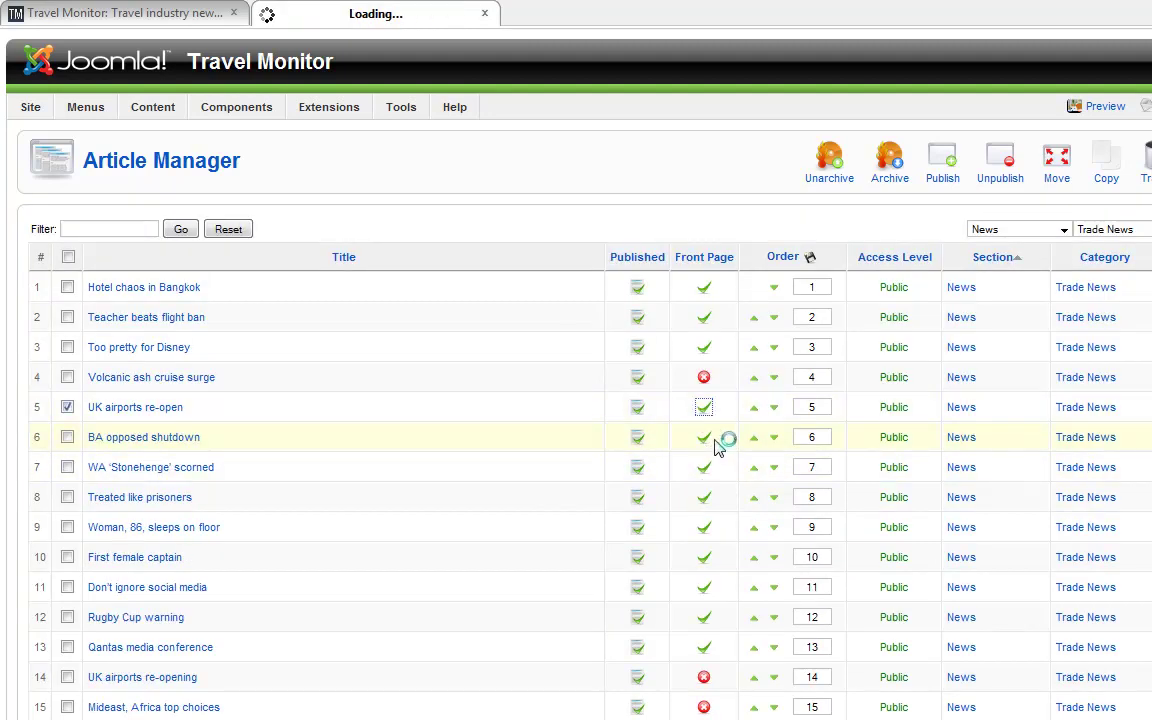
{"action": "left_click", "coordinate": [705, 438]}
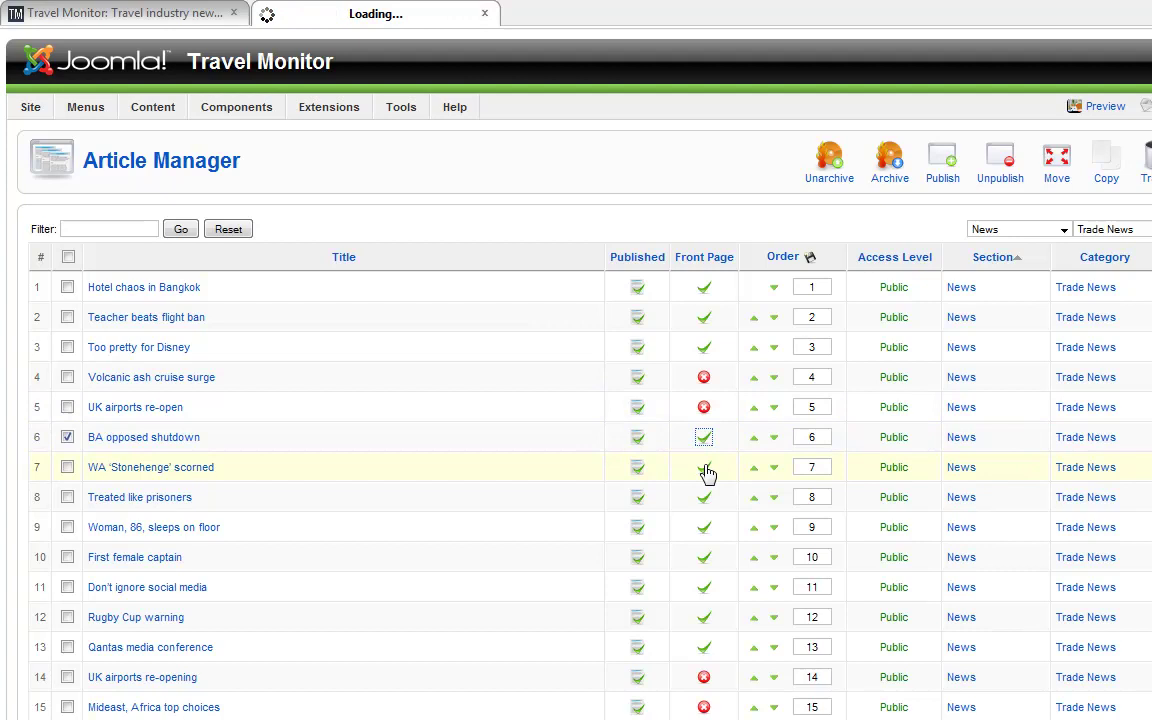
{"action": "left_click", "coordinate": [704, 467]}
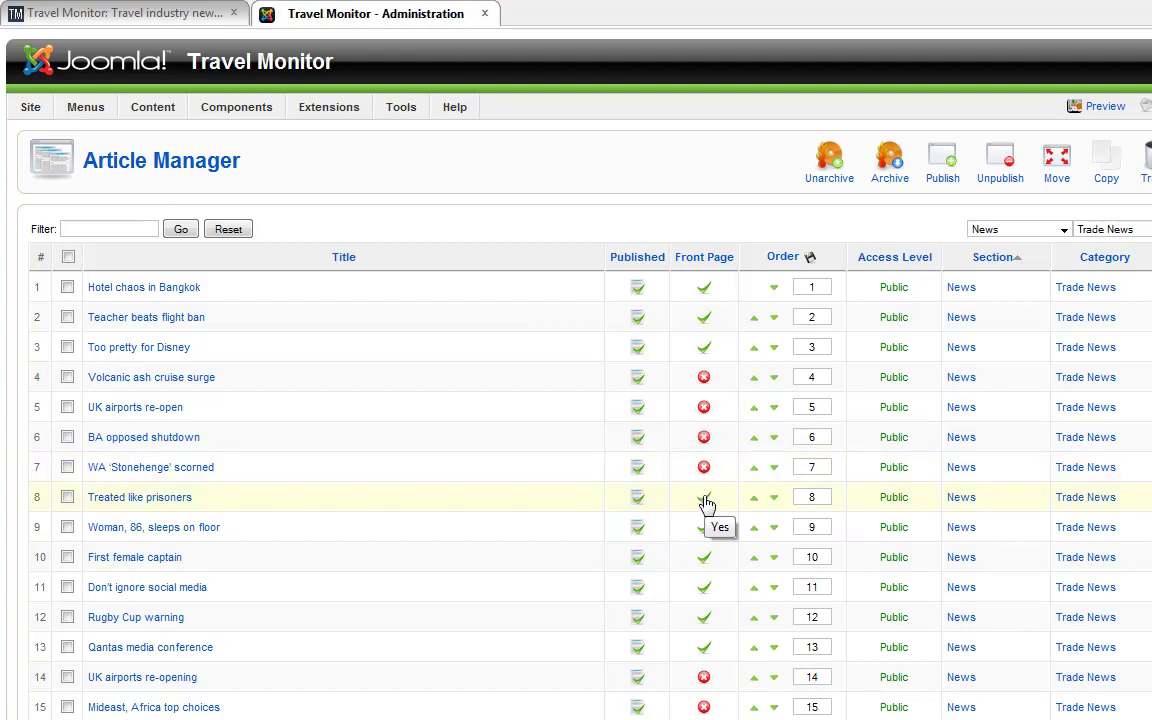
{"action": "left_click", "coordinate": [705, 500]}
{"action": "left_click", "coordinate": [705, 530]}
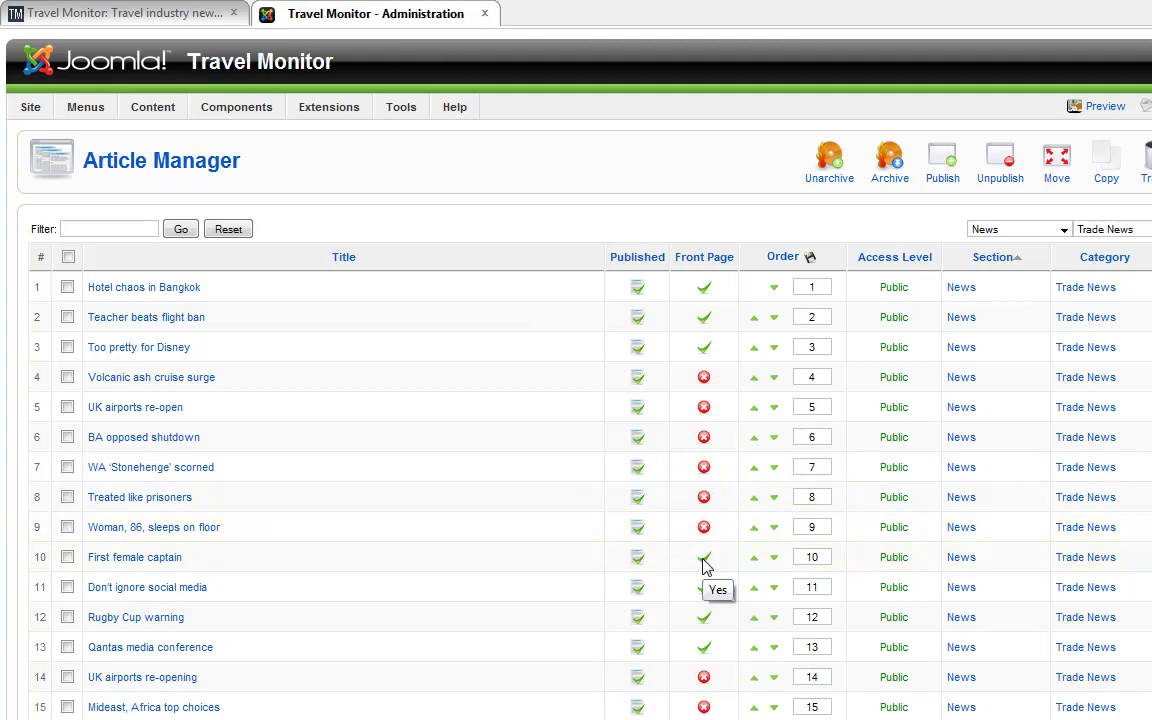
{"action": "left_click", "coordinate": [704, 563]}
{"action": "left_click", "coordinate": [705, 592]}
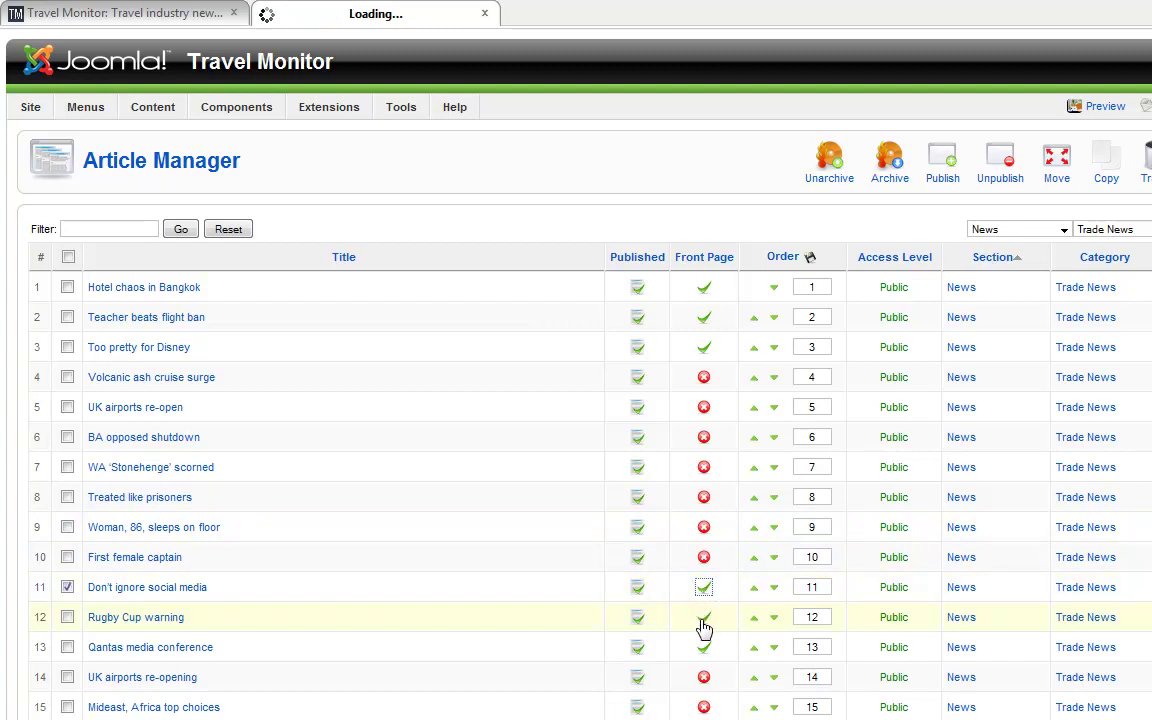
{"action": "left_click", "coordinate": [705, 622]}
{"action": "left_click", "coordinate": [705, 650]}
Create a new front-page Trade News article with the copied dropped-charge headline as its title.
{"action": "left_click", "coordinate": [1150, 160]}
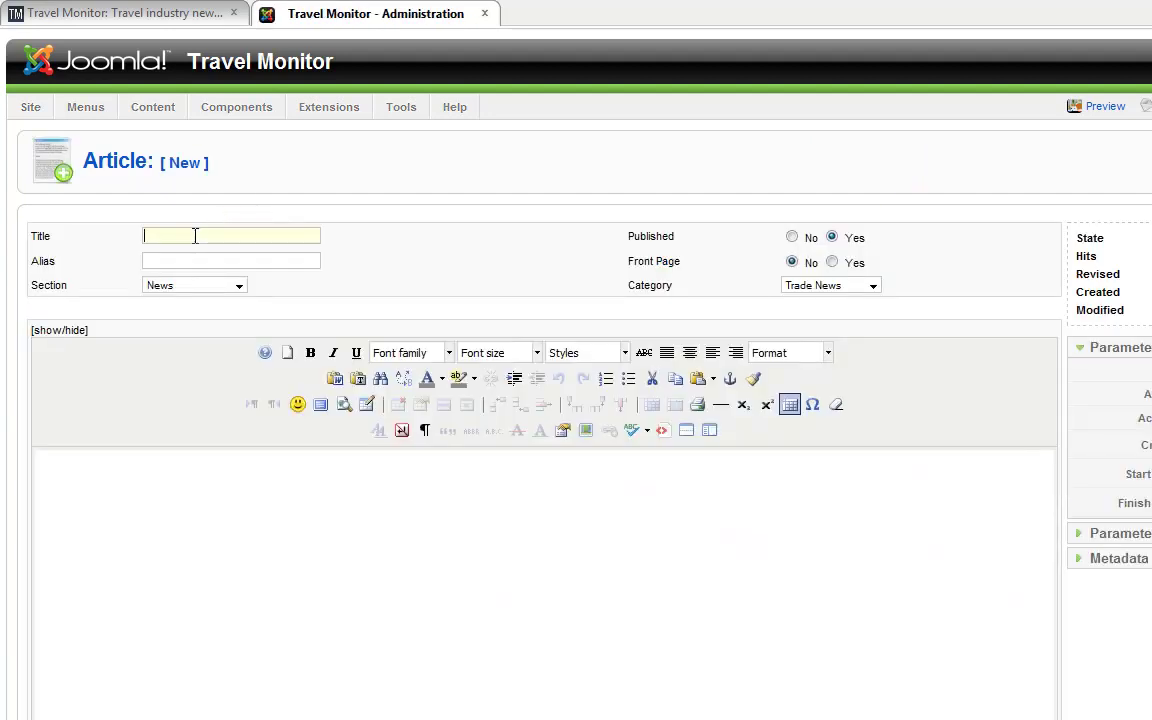
{"action": "key", "text": "ctrl+v"}
Switch to WordPad and copy the full body text of the dropped-charge story.
{"action": "key", "text": "alt+Tab"}
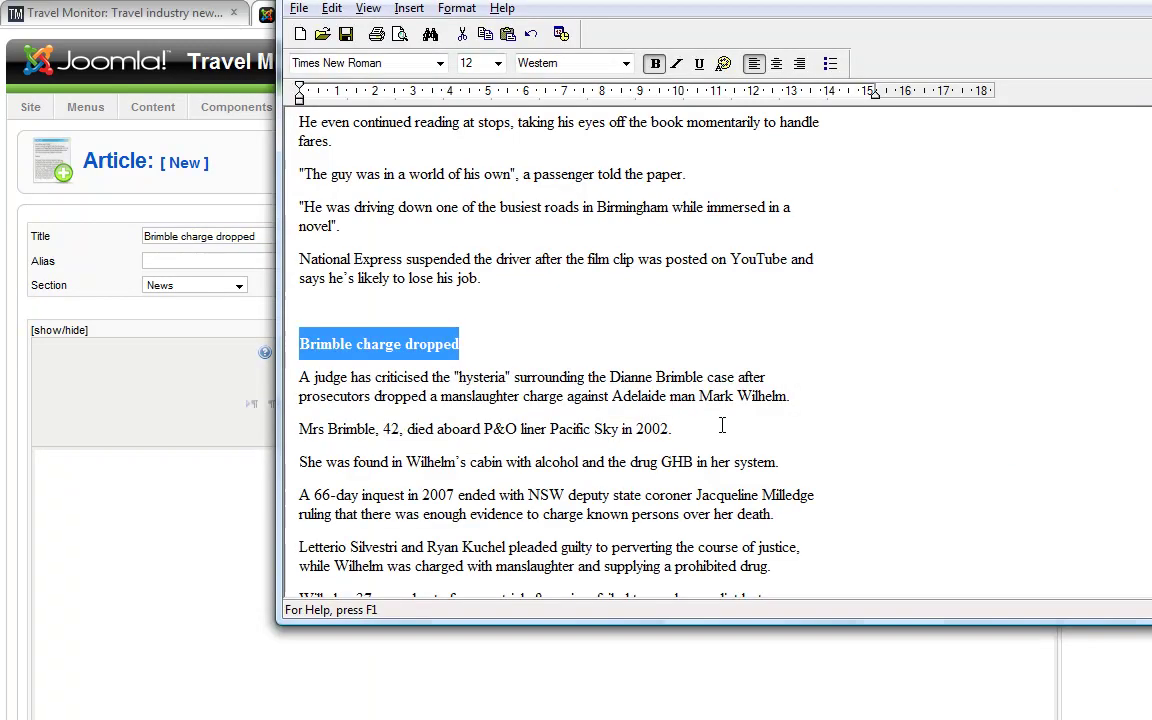
{"action": "scroll", "coordinate": [688, 428], "scroll_direction": "down", "scroll_amount": 5}
{"action": "scroll", "coordinate": [329, 155], "scroll_direction": "up", "scroll_amount": 2}
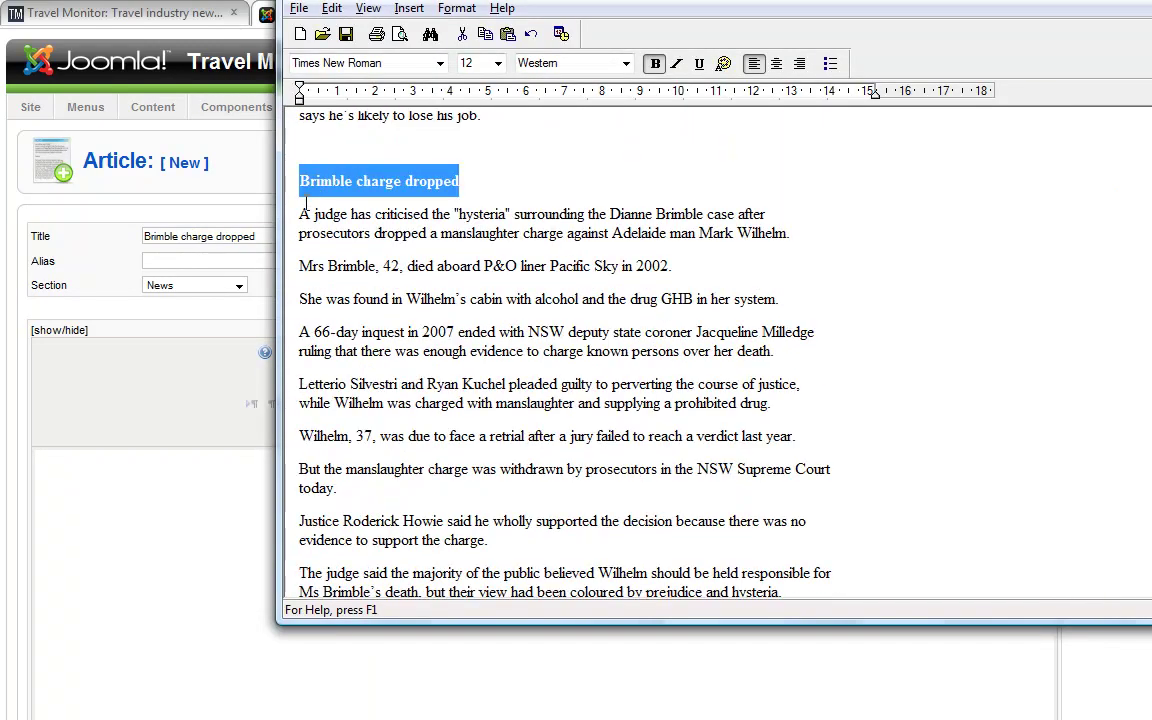
{"action": "left_click_drag", "start_coordinate": [303, 214], "coordinate": [616, 505]}
{"action": "scroll", "coordinate": [435, 225], "scroll_direction": "down", "scroll_amount": 7}
Switch to Joomla and insert the copied dropped-charge story into the article body as plain text.
{"action": "key", "text": "alt+Tab"}
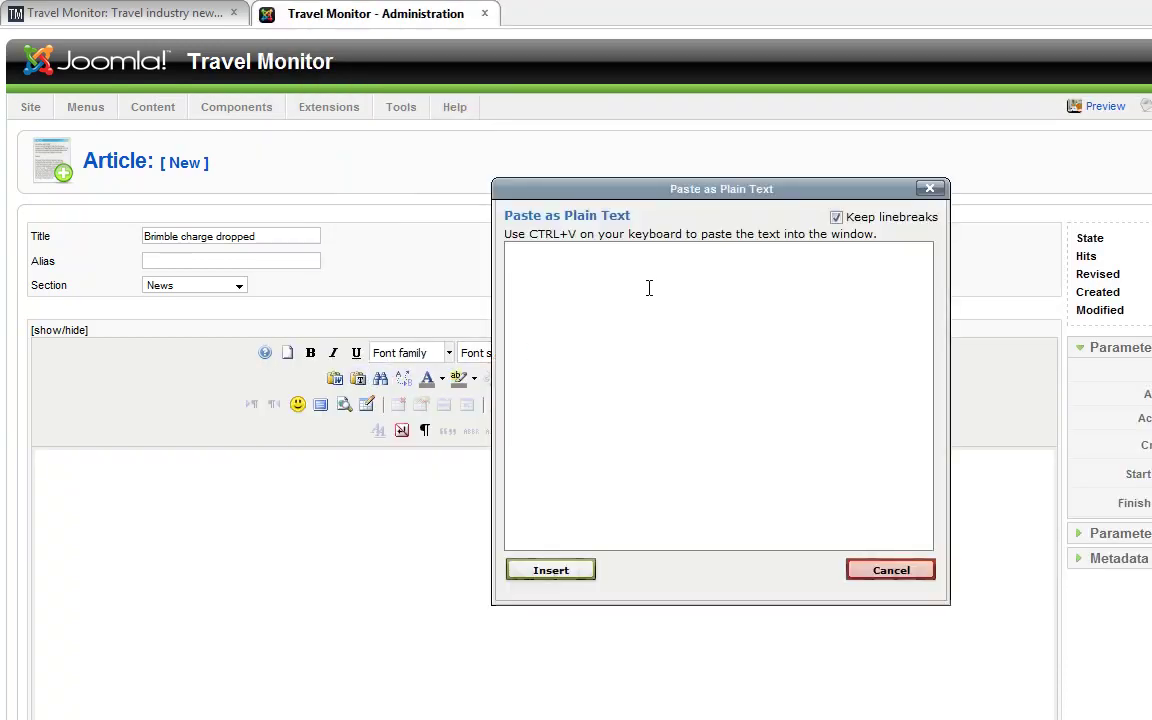
{"action": "type", "text": "A judge has criticised the \"hysteria\" surrounding the Dianne Brimble case after prosecutors dropped a manslaughter charge against Adelaide man Mark Wilhelm. Mrs Brimble, 42, died aboard P&O liner Pacific Sky in 2002. She was found in Wilhelm's cabin with alcohol and the drug GHB in her system. A 66-day inquest in 2007 ended with NSW deputy state coroner Jacqueline Milledge ruling that there was enough evidence to charge known persons over her death. Letterio Silvestri and Ryan Kuchel pleaded guilty to perverting the course of justice, while Wilhelm was charged with manslaughter and supplying a prohibited drug. Wilhelm, 37, was due to face a retrial after a jury failed to reach a verdict last year. But the manslaughter charge was withdrawn by prosecutors in the NSW Supreme Court today. Justice Roderick Howie said he wholly supported the decision because there was no evidence to support the charge. The judge said the majority of the public believed Wilhelm should be held responsible for Ms Brimble's death, but their view had been coloured by prejudice and hysteria. He said the coronial inquest had been unfortunate because it allowed a lot of irrelevant material to be exposed to the media. \"Mr Wilhelm had no basis to believe that he was in any way putting Ms Brimble's life at risk,\" he said. \"She was an adult who, on the evidence, voluntarily took the drug knowing what it was. She didn't think it would harm her, neither did Mr Wilhelm.\" Justice Howie said although Wilhelm might have been morally or technically responsible for the death, he was not criminally responsible. Wilhelm admitted the charge of supplying a prohibited drug. Sentencing proceedings will begin next week."}
{"action": "left_click", "coordinate": [551, 571]}
{"action": "scroll", "coordinate": [576, 575], "scroll_direction": "down", "scroll_amount": 3}
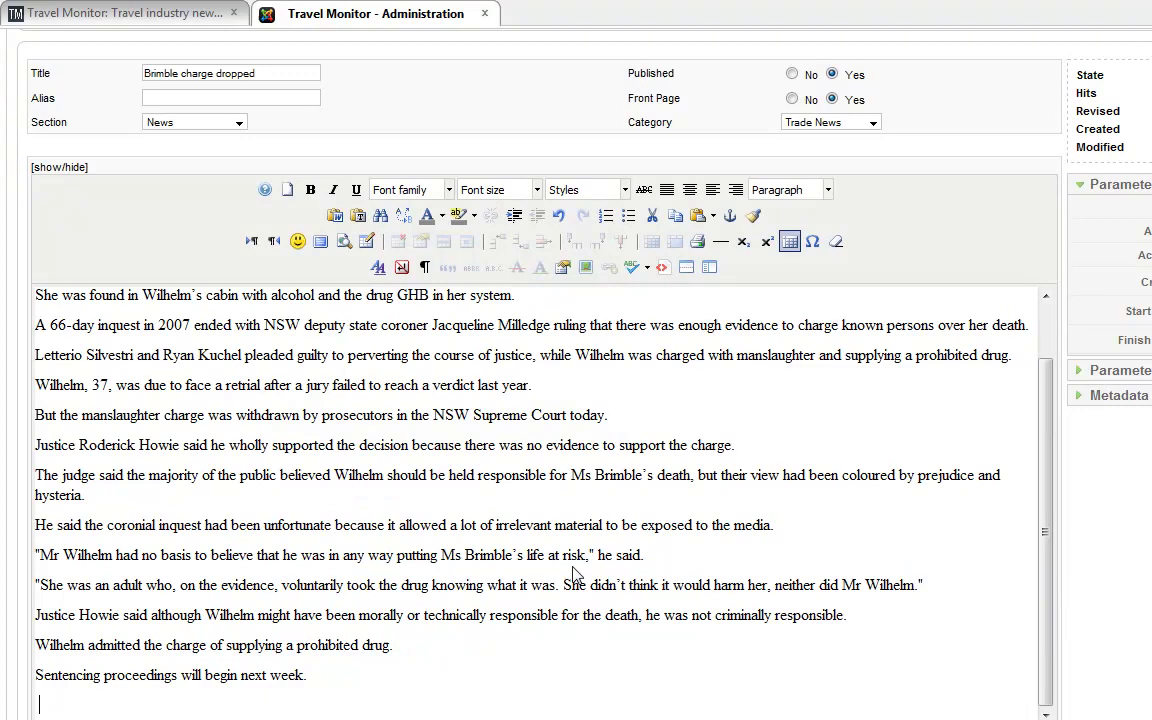
Insert a read-more break after the dropped-charge article's opening sentence and spell-check the text.
{"action": "scroll", "coordinate": [585, 380], "scroll_direction": "up", "scroll_amount": 5}
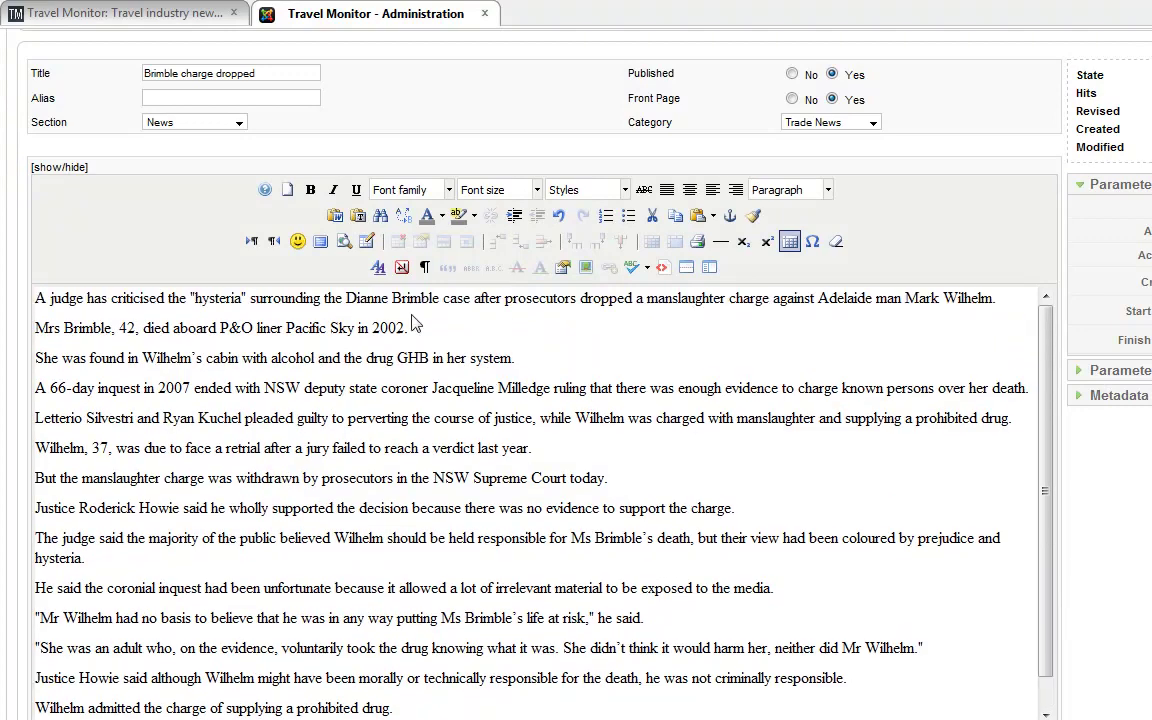
{"action": "key", "text": "Return"}
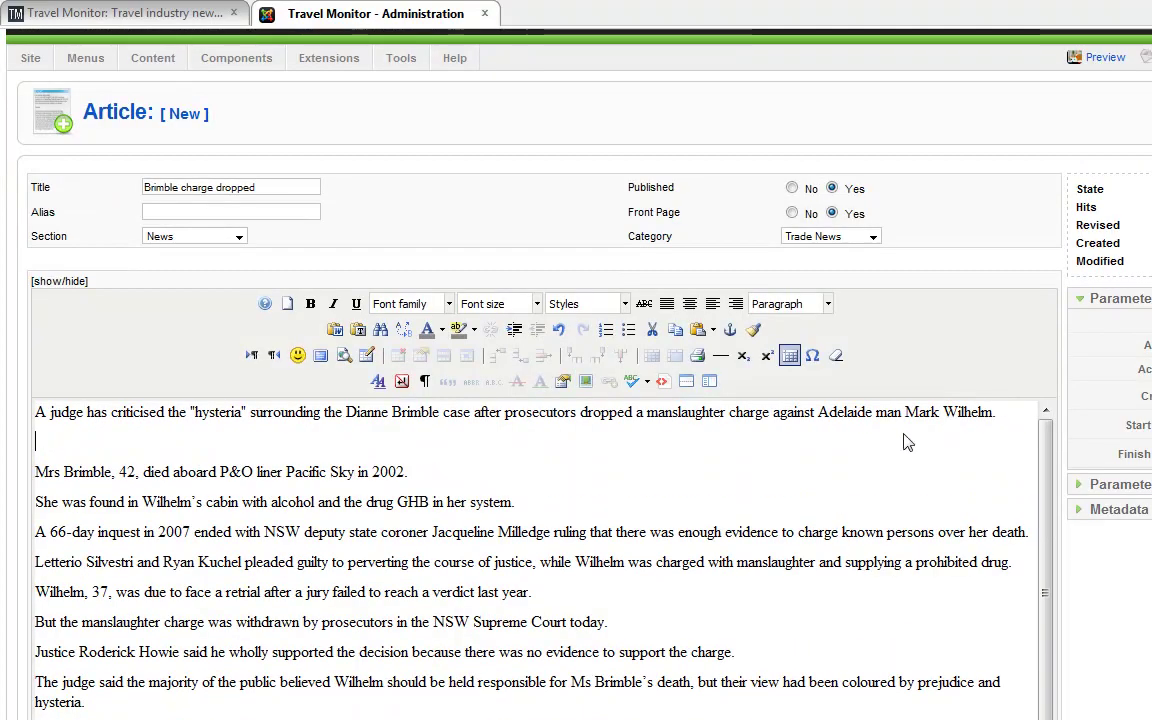
{"action": "left_click", "coordinate": [686, 381]}
{"action": "left_click", "coordinate": [640, 384]}
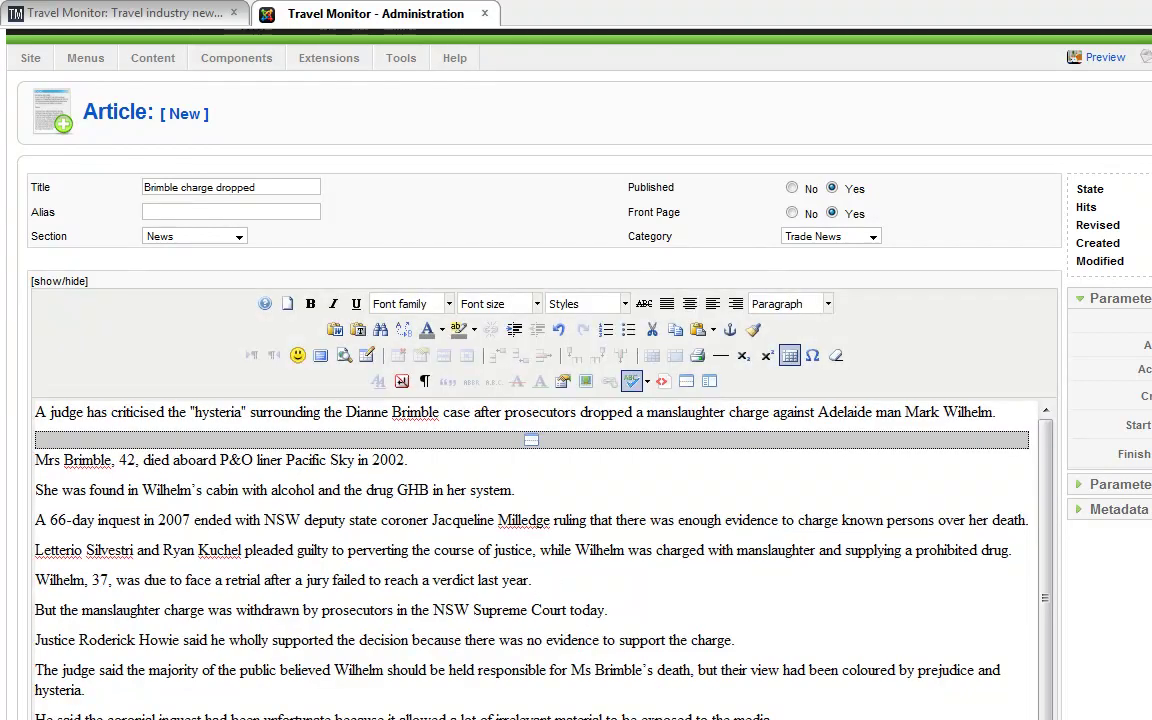
Copy the dropped-charge article's opening sentence into its metadata description and save the article.
{"action": "left_click", "coordinate": [1119, 509]}
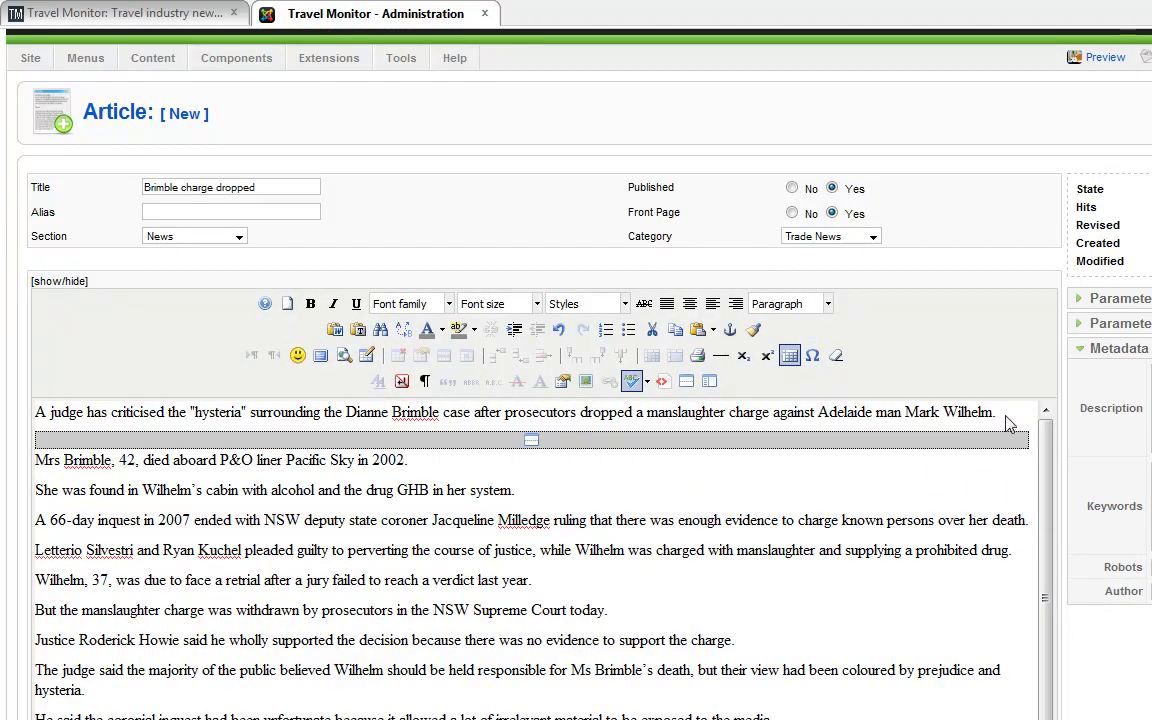
{"action": "left_click_drag", "start_coordinate": [998, 413], "coordinate": [3, 412]}
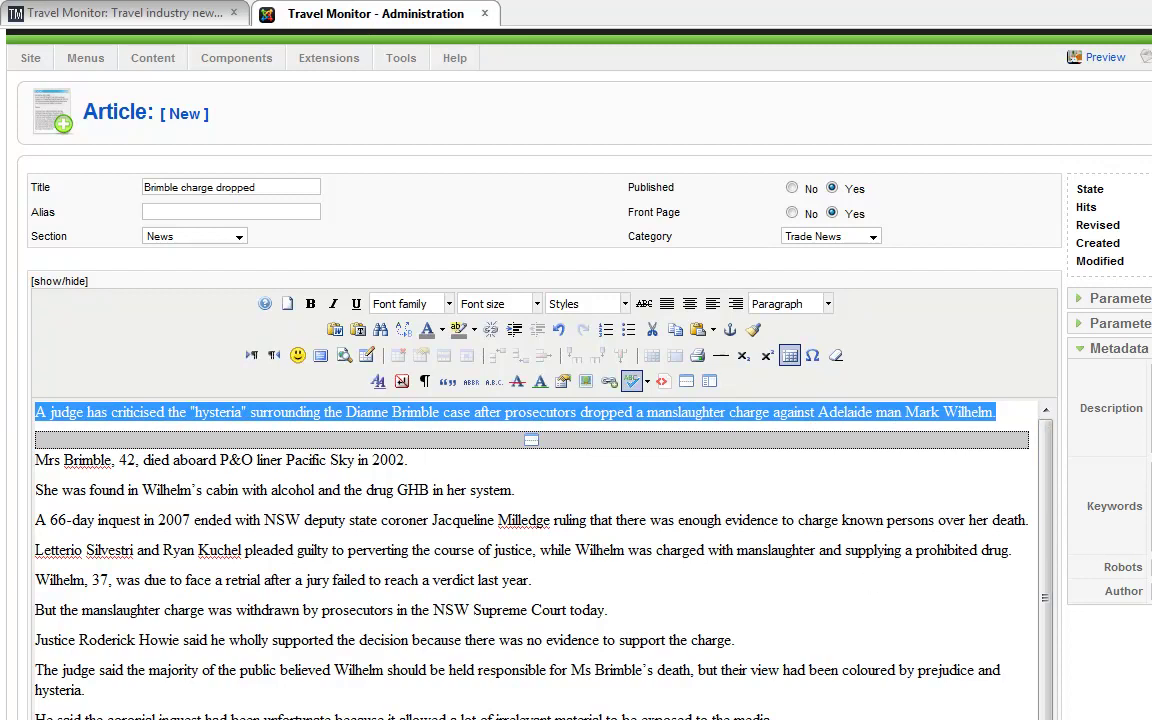
{"action": "scroll", "coordinate": [340, 585], "scroll_direction": "down", "scroll_amount": 1}
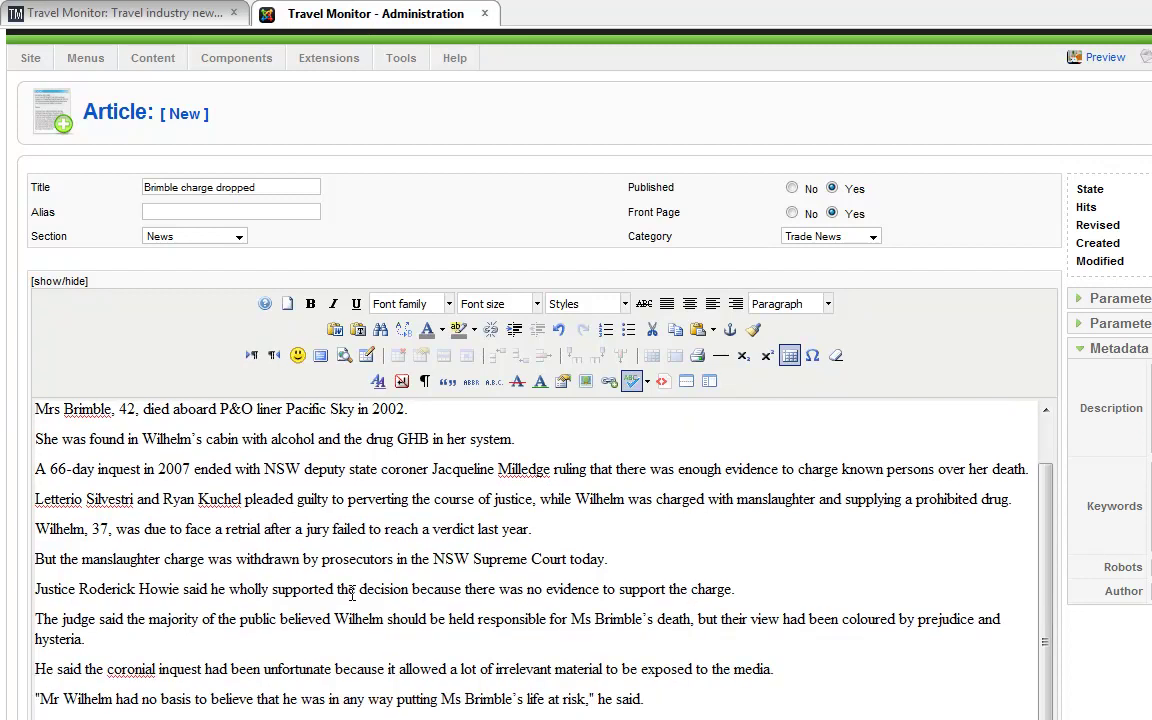
{"action": "scroll", "coordinate": [352, 594], "scroll_direction": "up", "scroll_amount": 1}
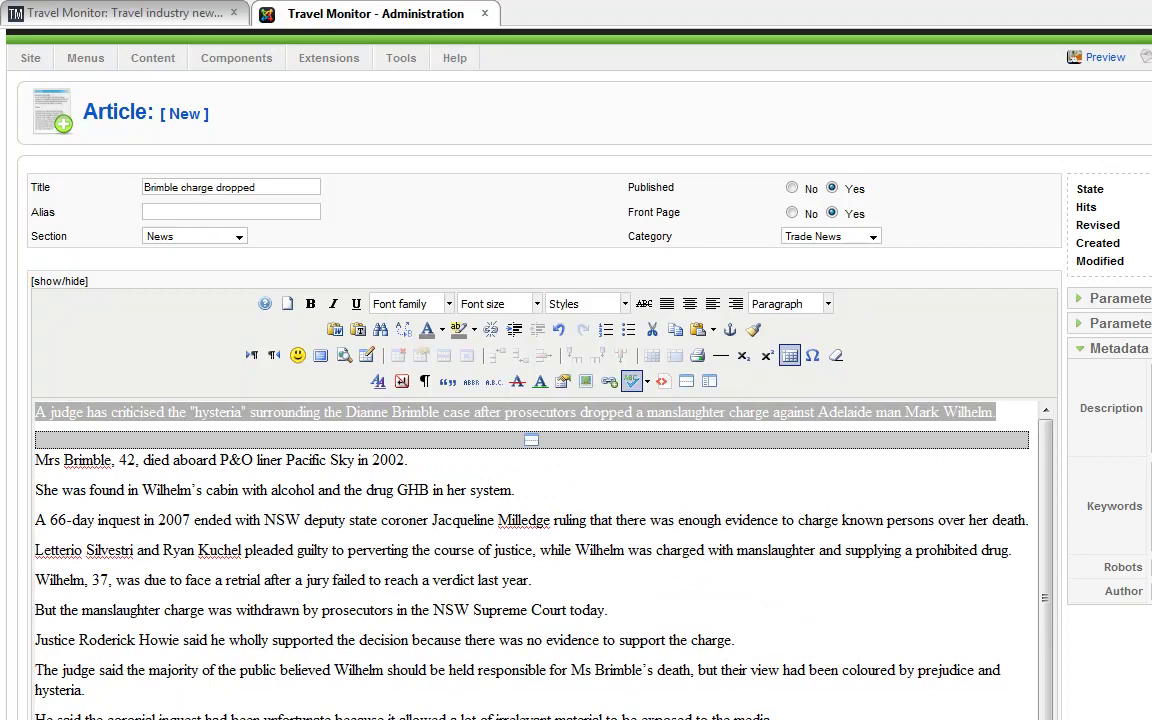
Switch to WordPad and copy the headline "Coach driver reads book".
{"action": "key", "text": "alt+Tab"}
{"action": "scroll", "coordinate": [530, 422], "scroll_direction": "up", "scroll_amount": 15}
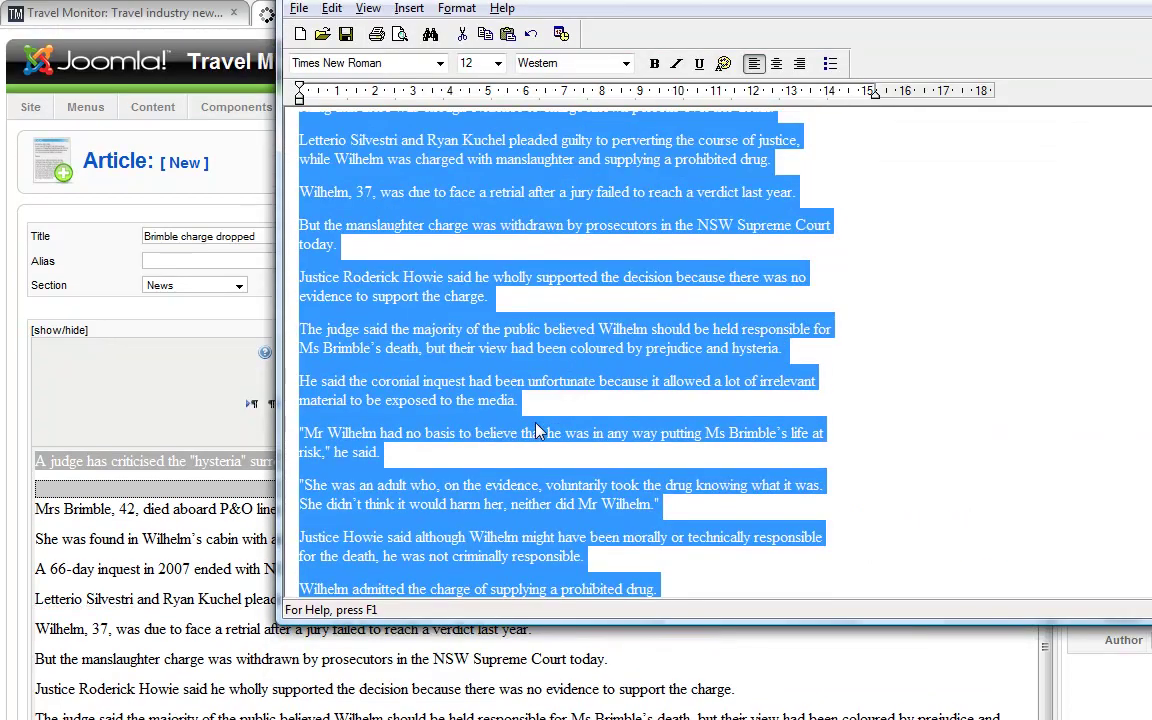
{"action": "left_click_drag", "start_coordinate": [463, 297], "coordinate": [296, 292]}
{"action": "key", "text": "ctrl+c"}
In Joomla, create a new Trade News article with the copied headline "Coach driver reads book" as its title.
{"action": "key", "text": "alt+Tab"}
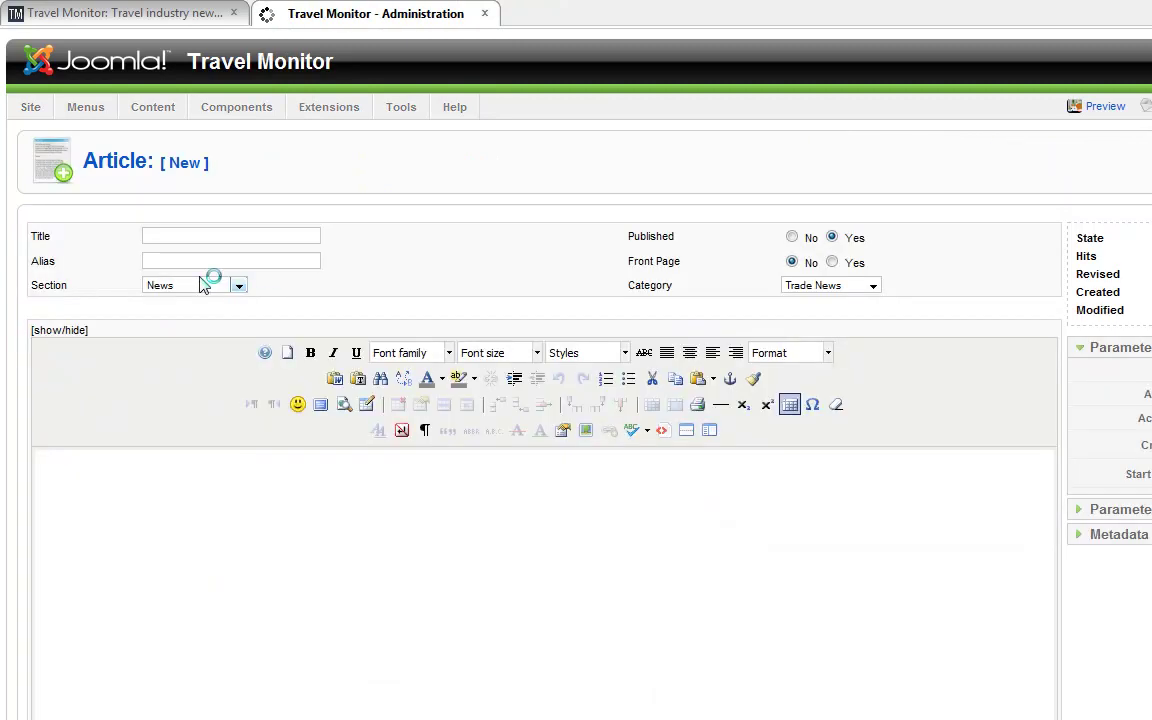
{"action": "left_click", "coordinate": [163, 234]}
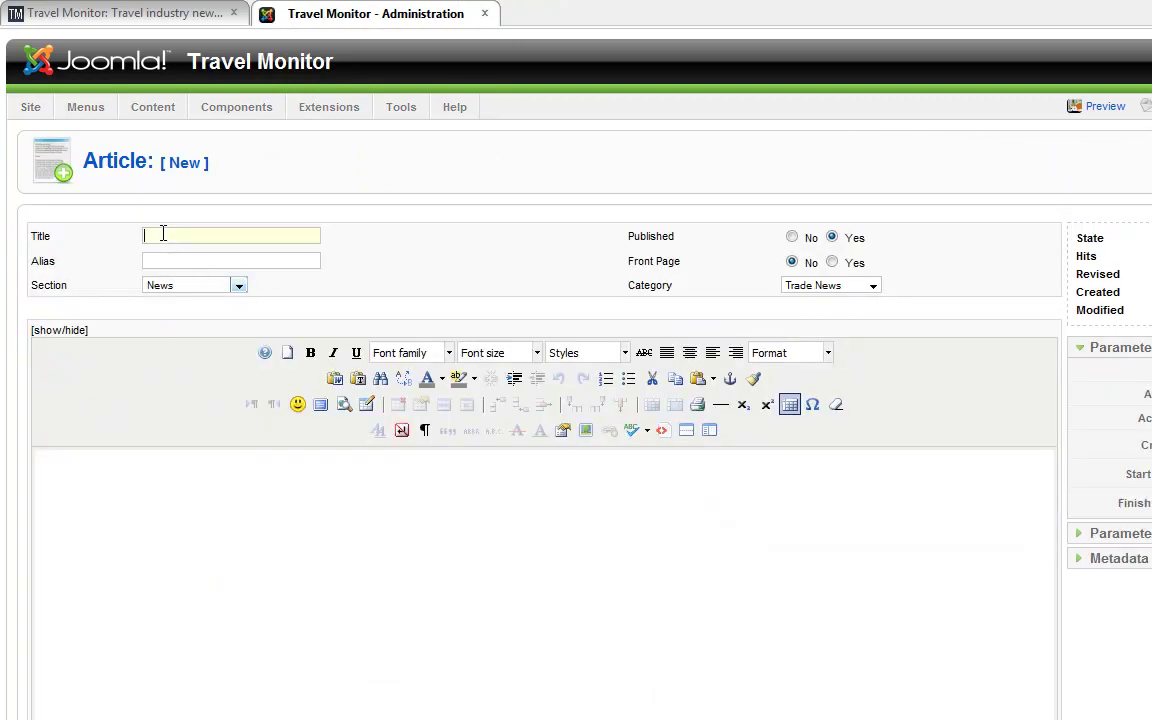
{"action": "key", "text": "ctrl+v"}
Try to copy the coach driver story's body from WordPad into the front-page article as plain text.
{"action": "key", "text": "alt+Tab"}
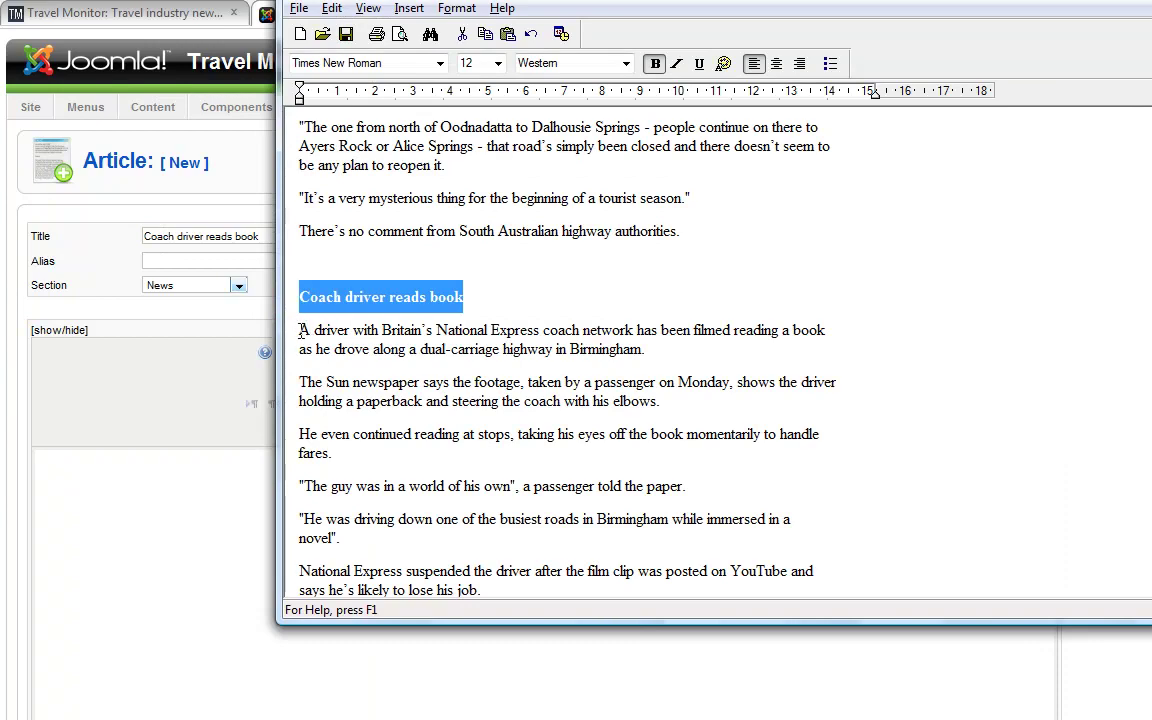
{"action": "left_click_drag", "start_coordinate": [300, 330], "coordinate": [510, 290]}
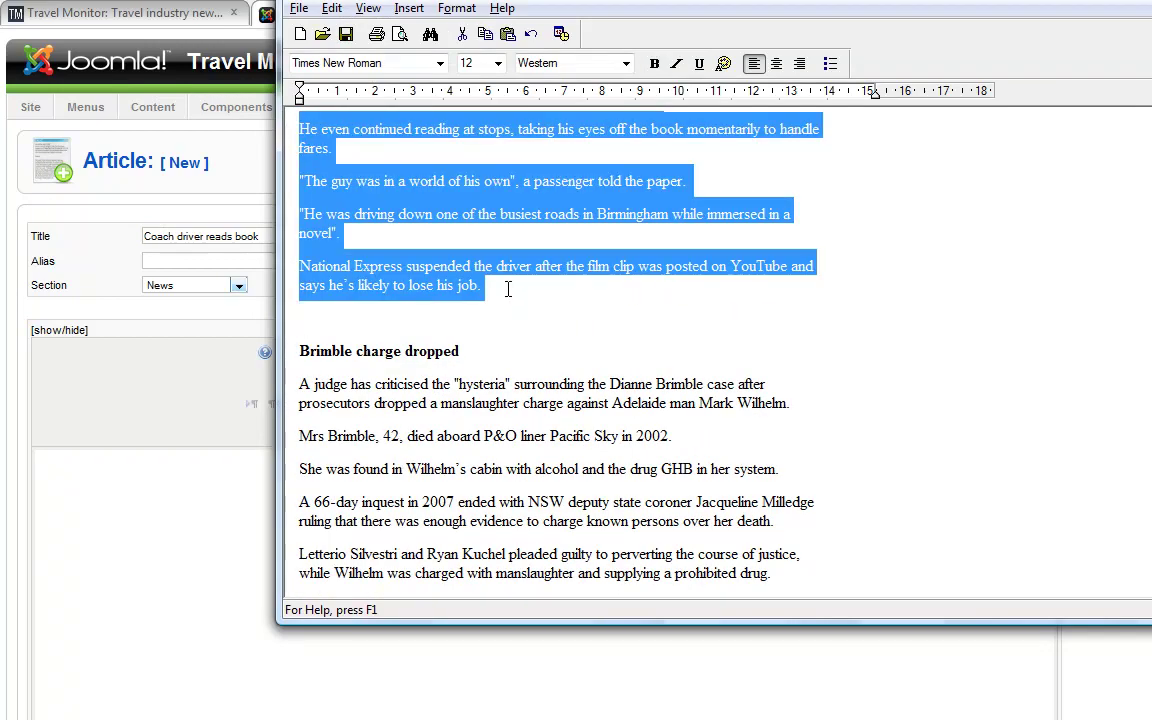
{"action": "key", "text": "ctrl+c"}
{"action": "key", "text": "alt+Tab"}
{"action": "left_click", "coordinate": [357, 378]}
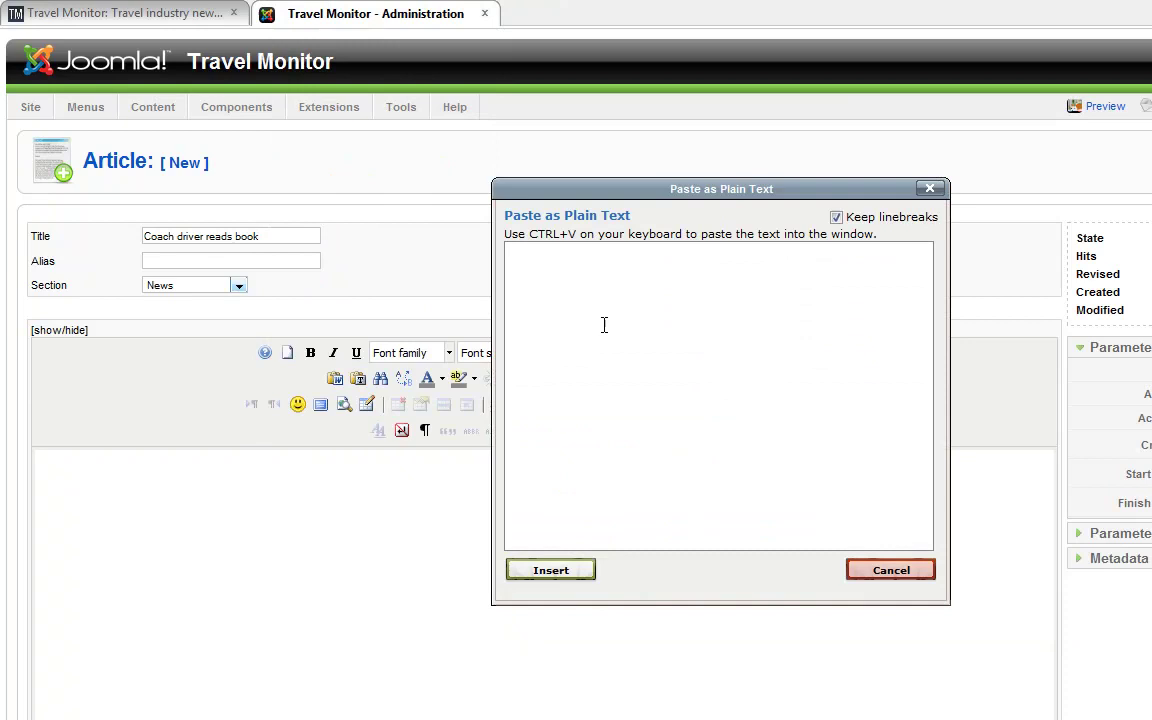
{"action": "key", "text": "ctrl+v"}
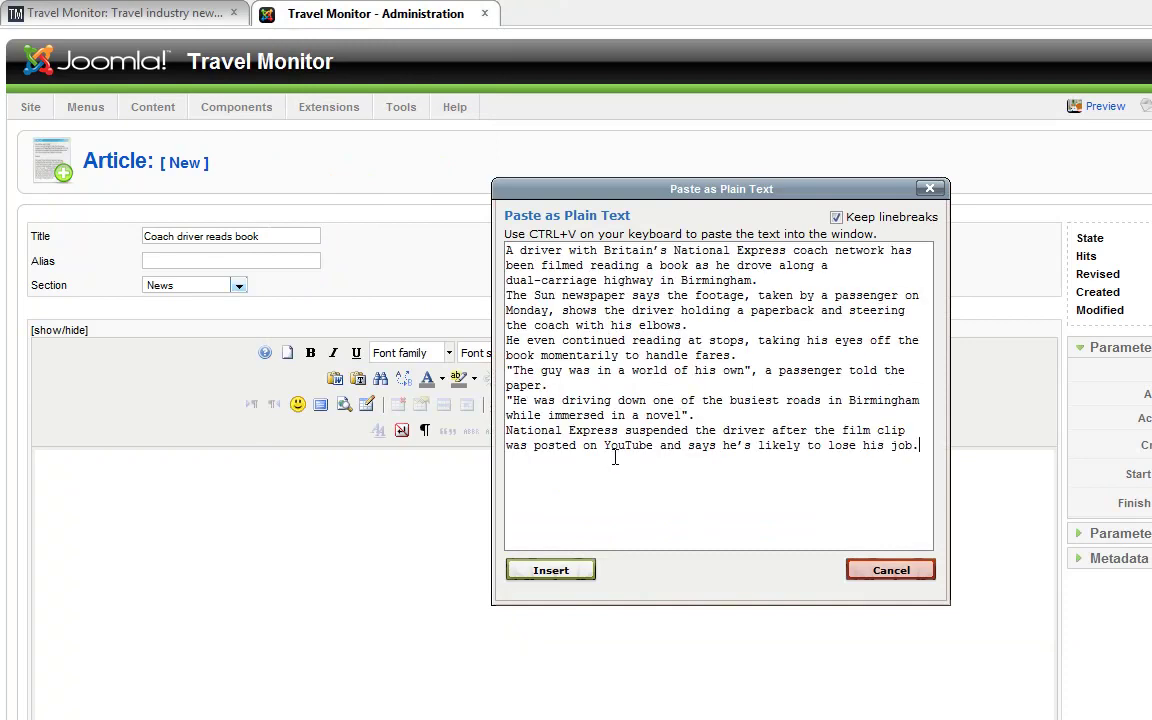
{"action": "left_click", "coordinate": [548, 574]}
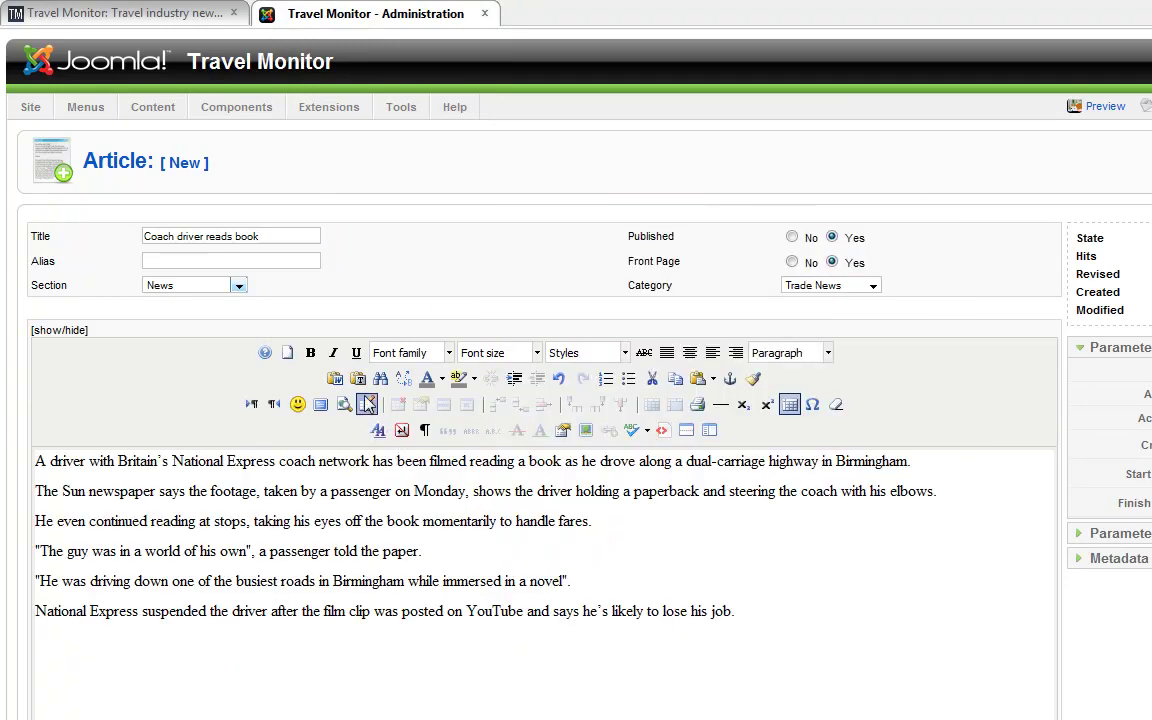
{"action": "left_click", "coordinate": [332, 364]}
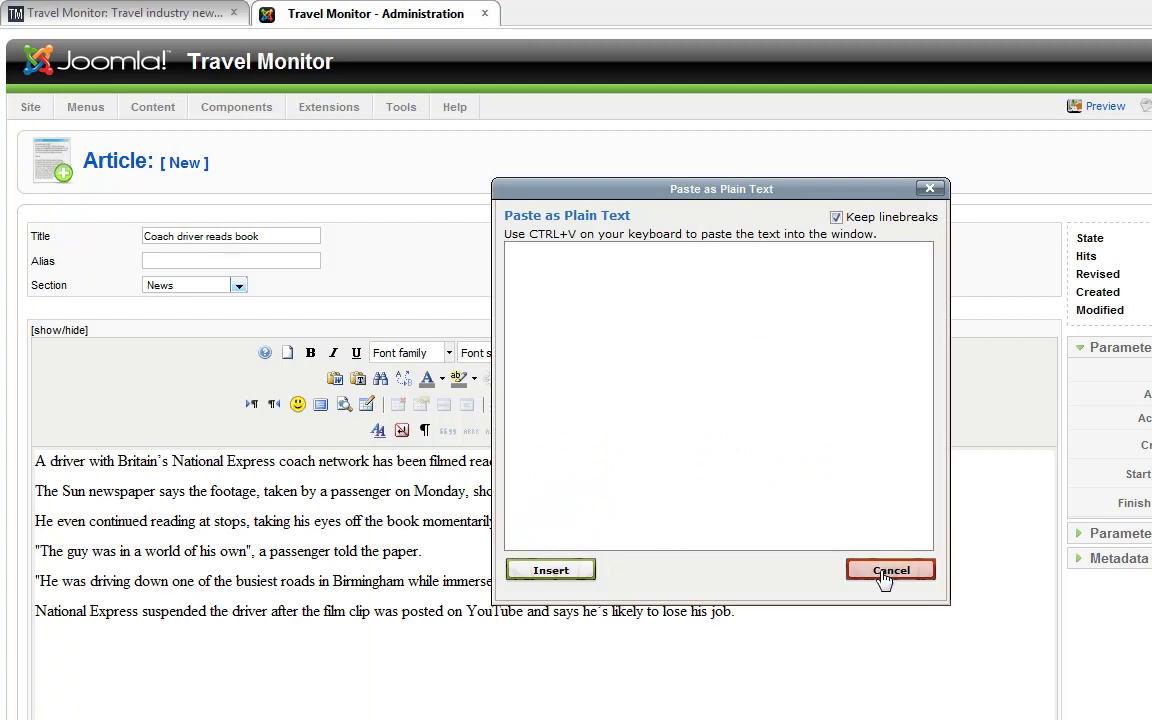
{"action": "left_click", "coordinate": [884, 572]}
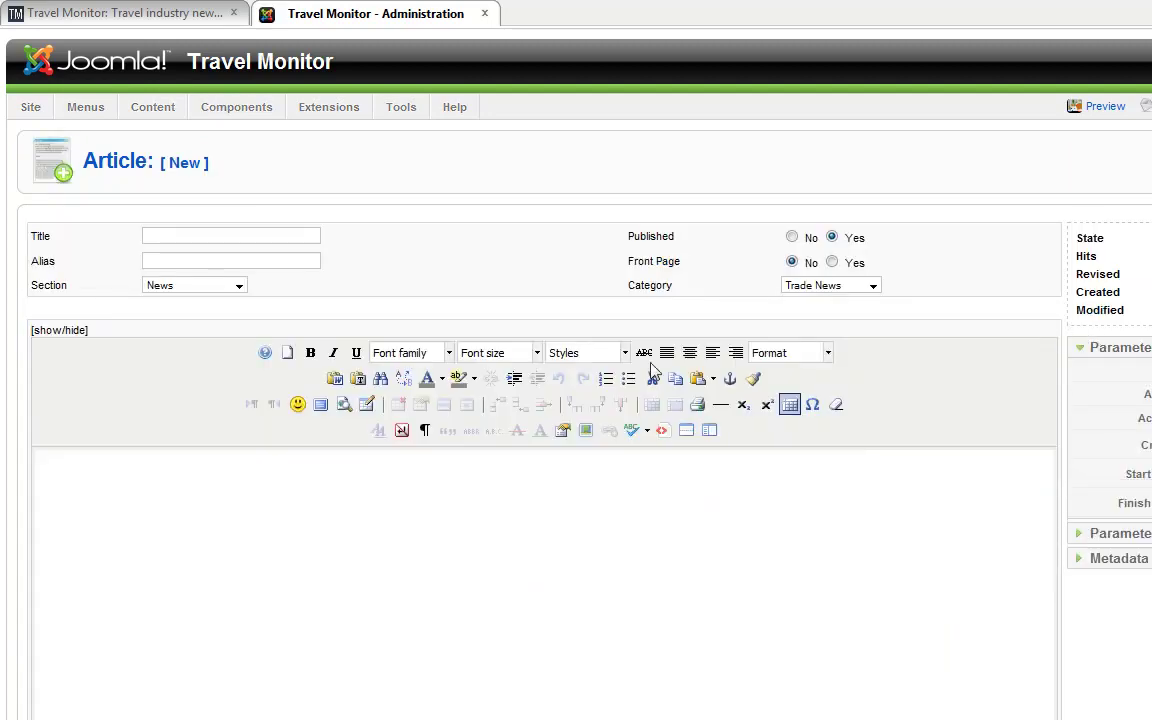
Recopy the coach driver story's body from WordPad into a blank Joomla article as plain text and insert a read-more break after its opening sentence.
{"action": "key", "text": "alt+Tab"}
{"action": "key", "text": "ctrl+c"}
{"action": "key", "text": "alt+Tab"}
{"action": "left_click", "coordinate": [358, 379]}
{"action": "key", "text": "ctrl+v"}
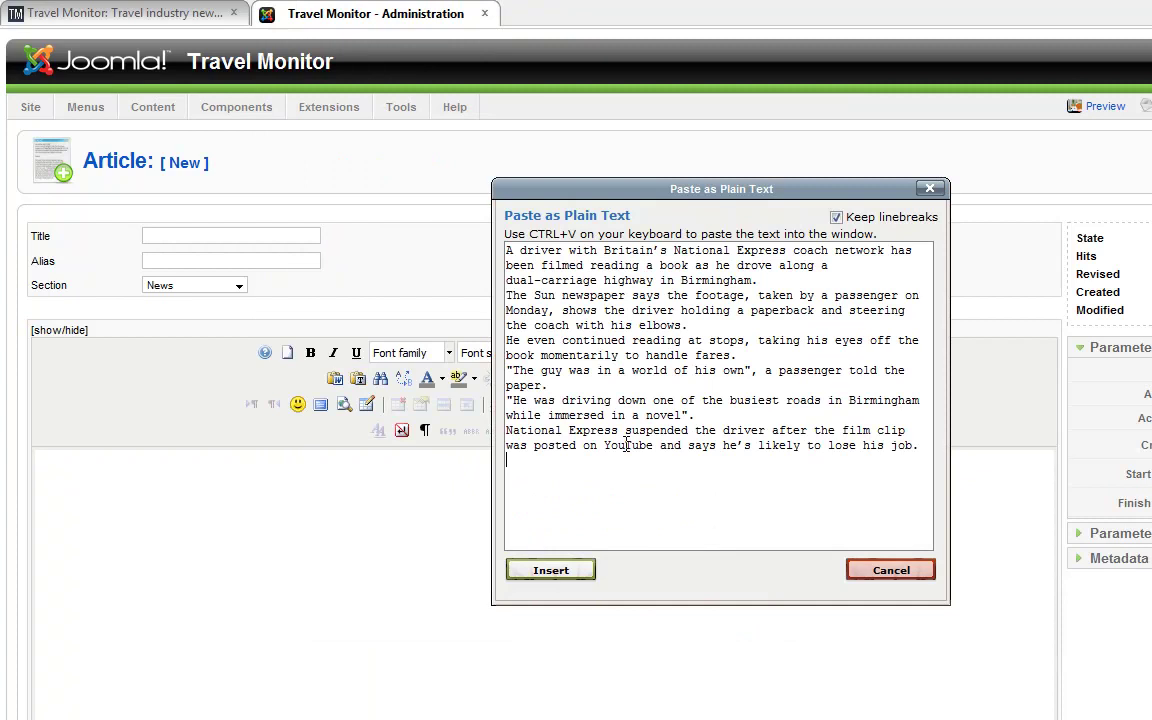
{"action": "left_click", "coordinate": [592, 570]}
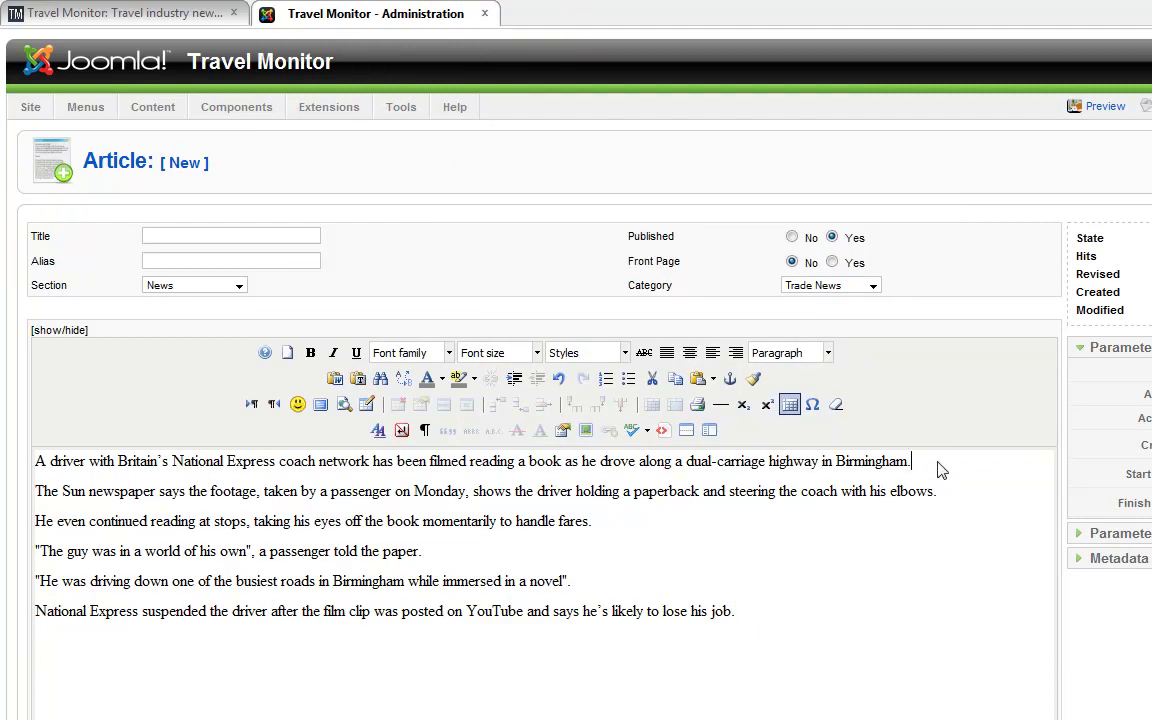
{"action": "key", "text": "Return"}
{"action": "left_click", "coordinate": [686, 430]}
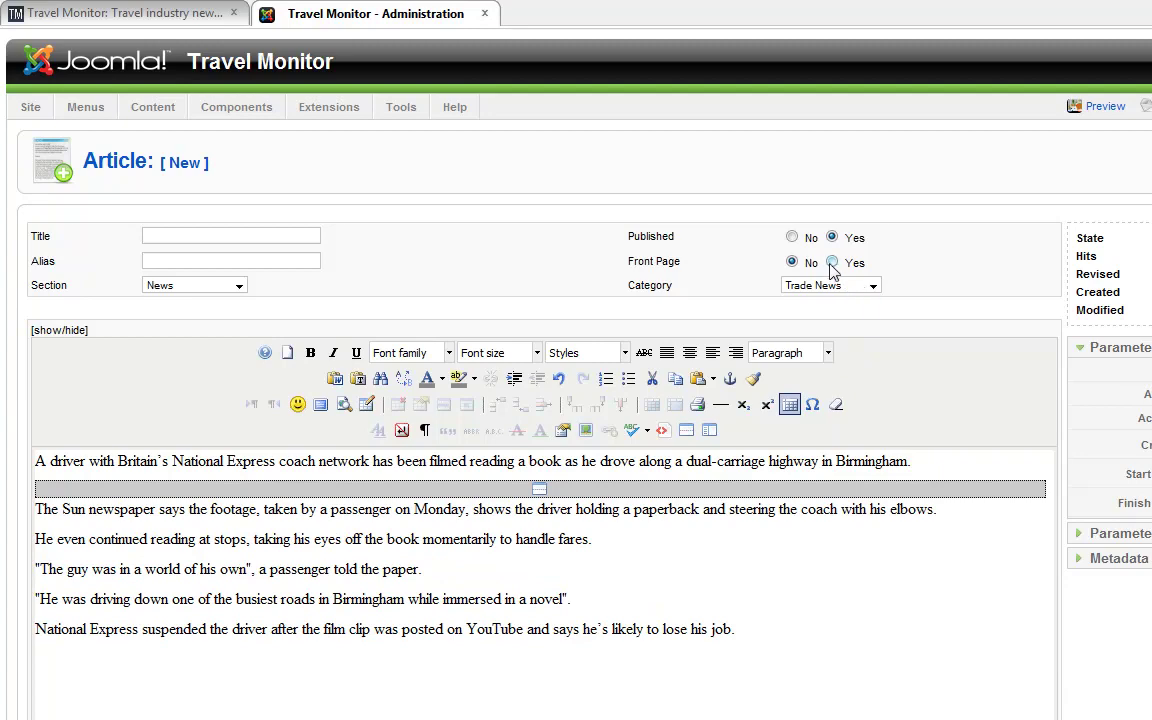
Copy the WordPad headline "Coach driver reads book" into the Joomla article's title and assign the article to the front page.
{"action": "key", "text": "alt+Tab"}
{"action": "scroll", "coordinate": [576, 320], "scroll_direction": "up", "scroll_amount": 5}
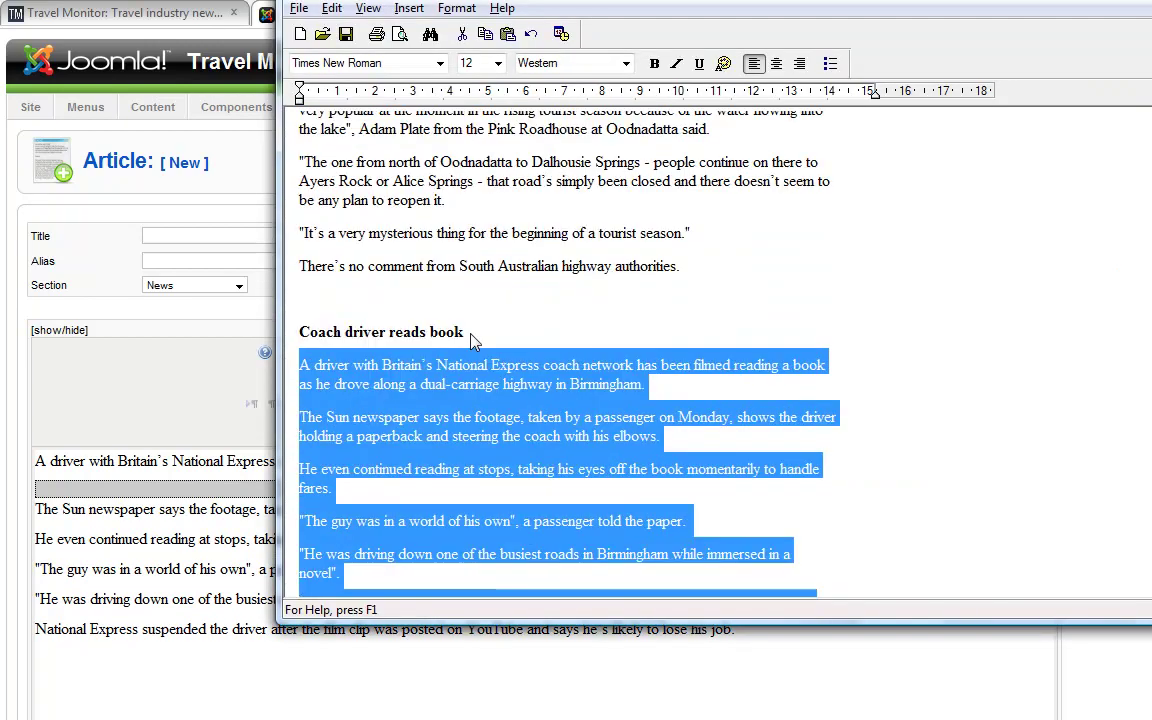
{"action": "left_click_drag", "start_coordinate": [465, 332], "coordinate": [338, 334]}
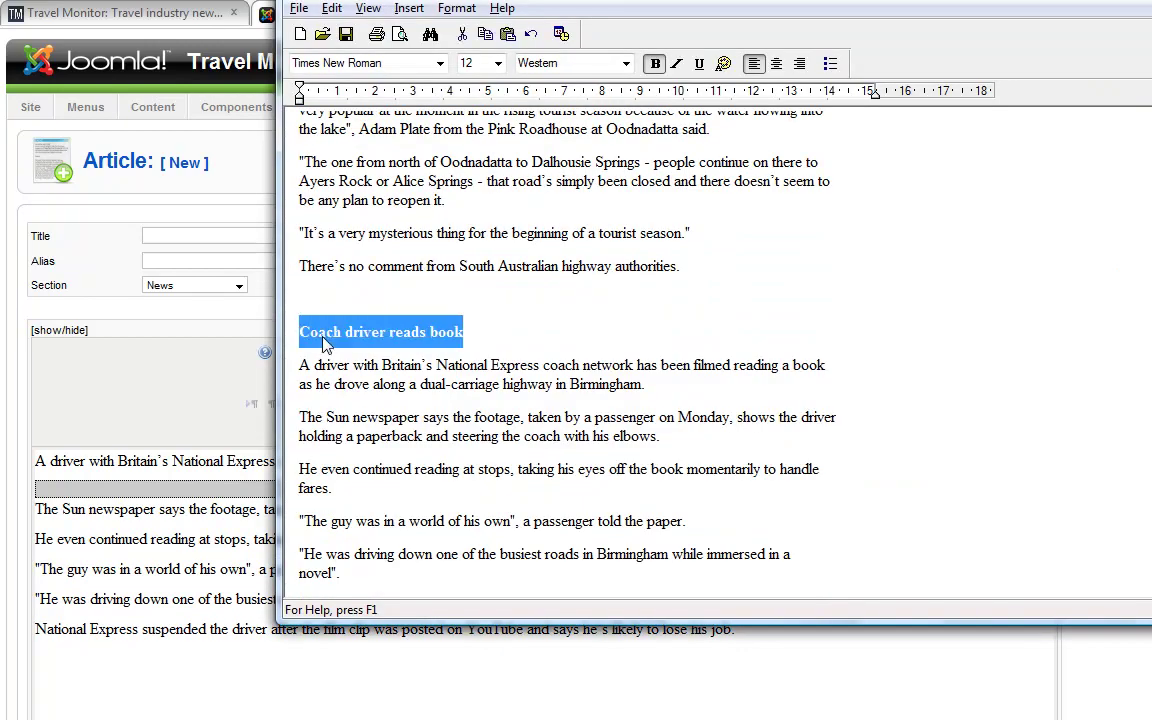
{"action": "key", "text": "alt+Tab"}
{"action": "key", "text": "ctrl+v"}
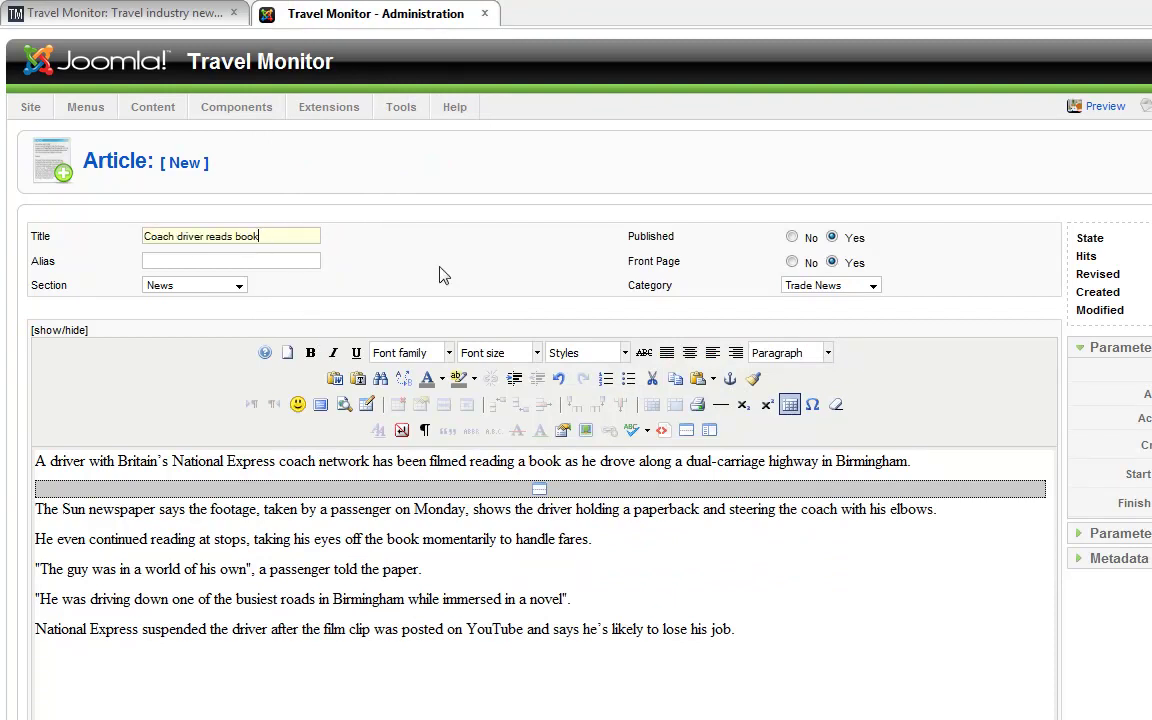
Copy the coach driver article's opening sentence into its metadata description and save the article.
{"action": "left_click", "coordinate": [1145, 562]}
{"action": "left_click_drag", "start_coordinate": [910, 461], "coordinate": [25, 368]}
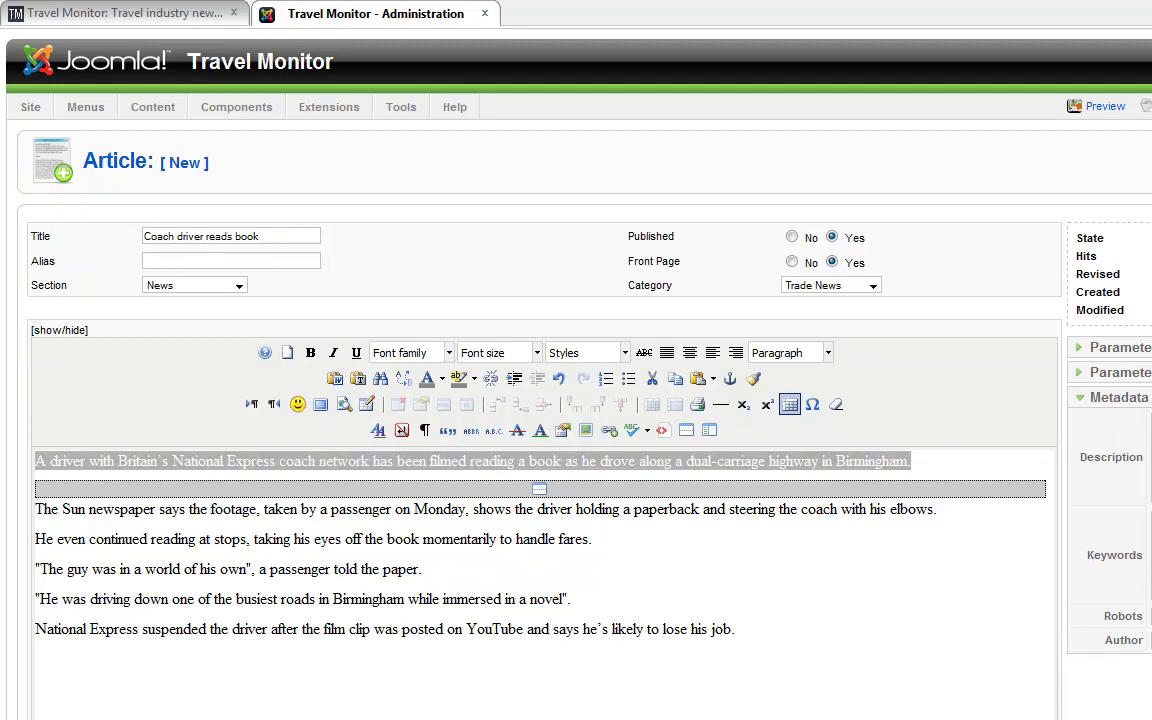
Copy the headline "Flooding blocks tourists" from WordPad and use it as the title of a new front-page Trade News article in Joomla.
{"action": "key", "text": "alt+Tab"}
{"action": "scroll", "coordinate": [517, 277], "scroll_direction": "up", "scroll_amount": 6}
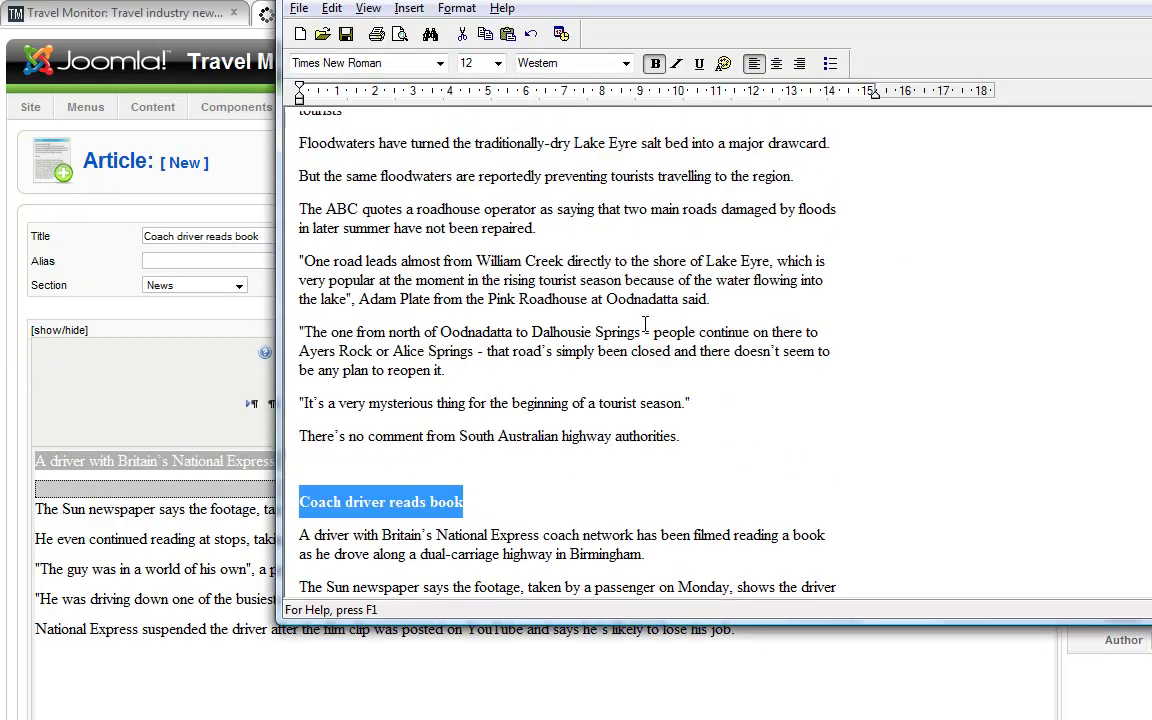
{"action": "left_click_drag", "start_coordinate": [458, 229], "coordinate": [300, 230]}
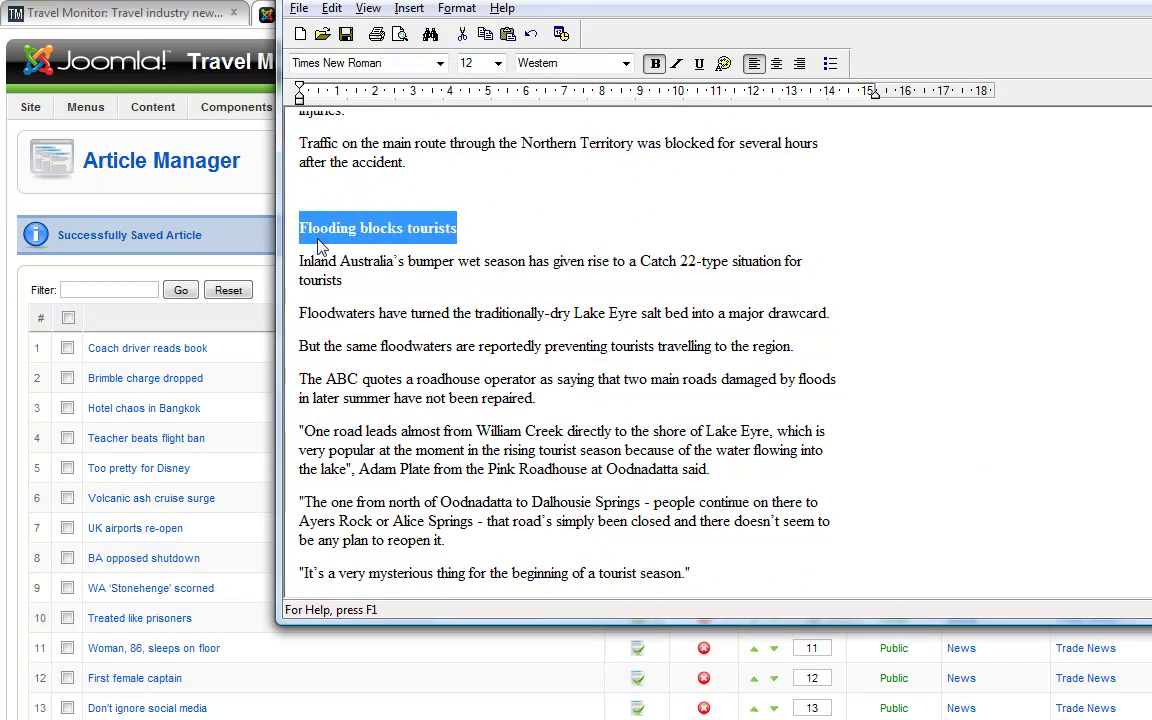
{"action": "key", "text": "alt+Tab"}
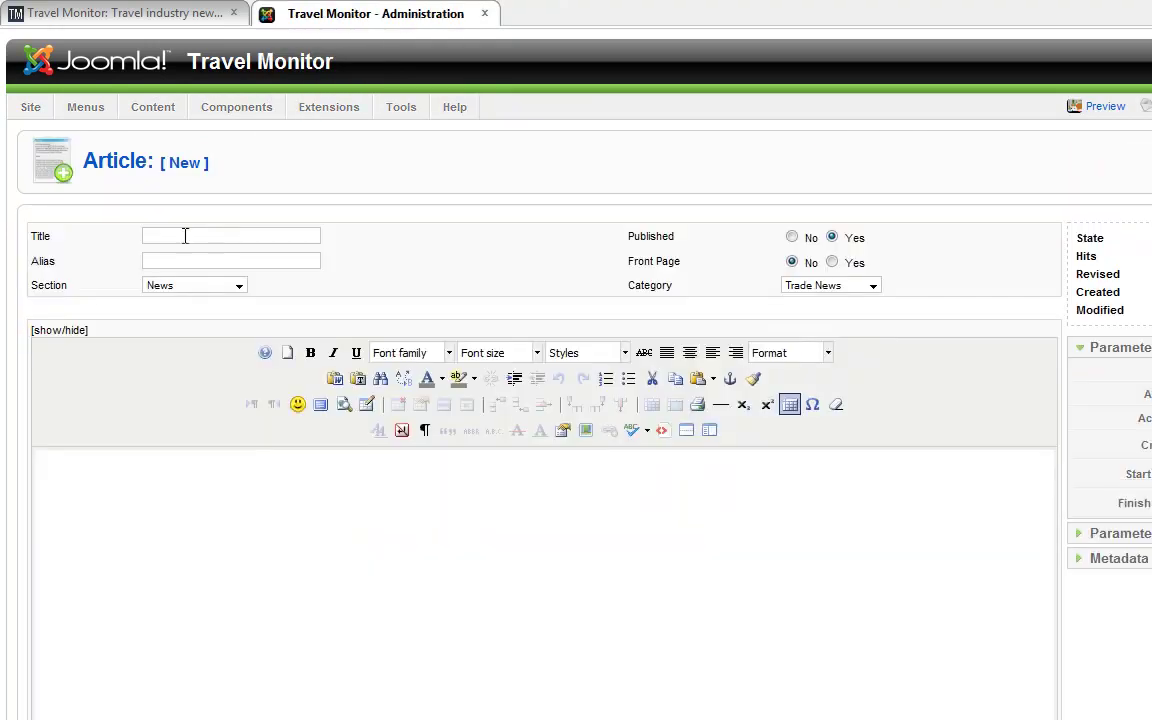
{"action": "key", "text": "ctrl+v"}
Copy the flooding story's body from WordPad into the article as plain text, with a full stop and read-more break after its opening sentence.
{"action": "key", "text": "alt+Tab"}
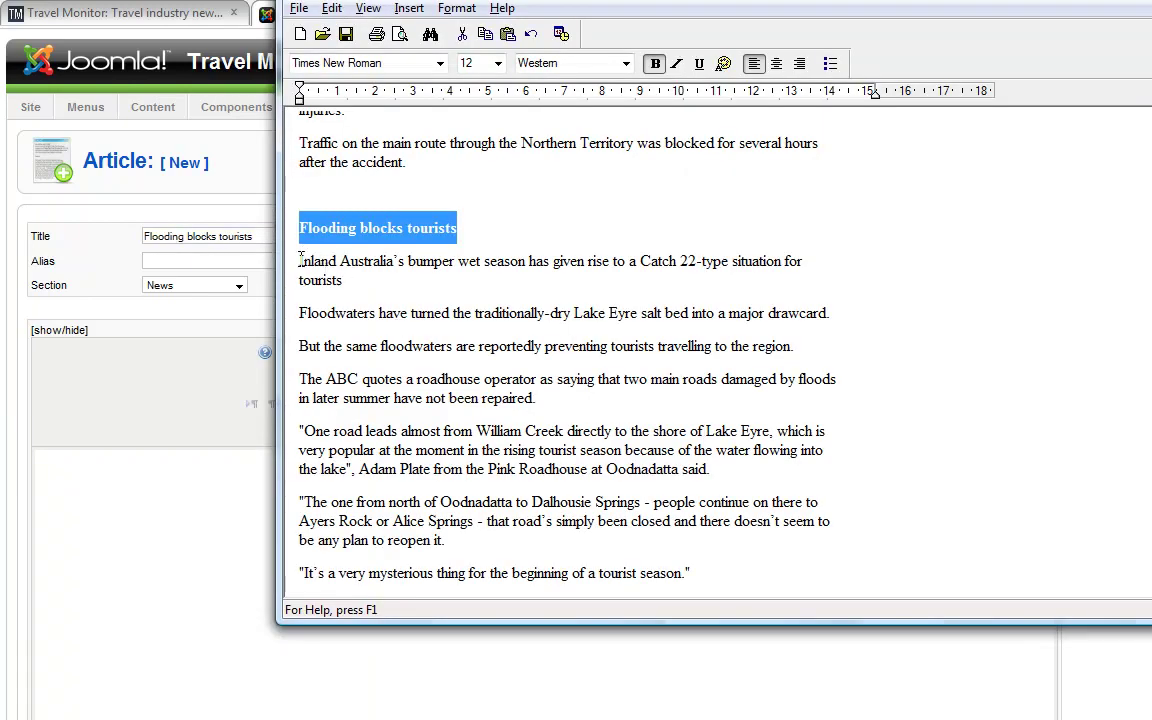
{"action": "left_click_drag", "start_coordinate": [301, 260], "coordinate": [693, 365]}
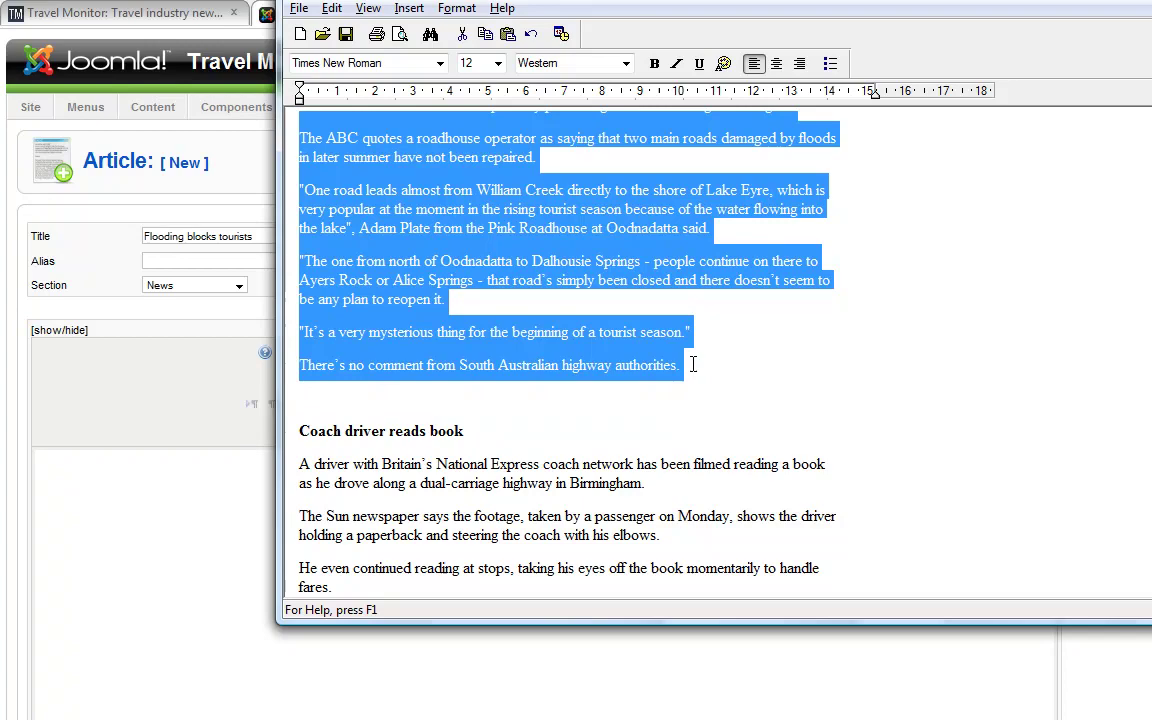
{"action": "key", "text": "ctrl+c"}
{"action": "key", "text": "alt+Tab"}
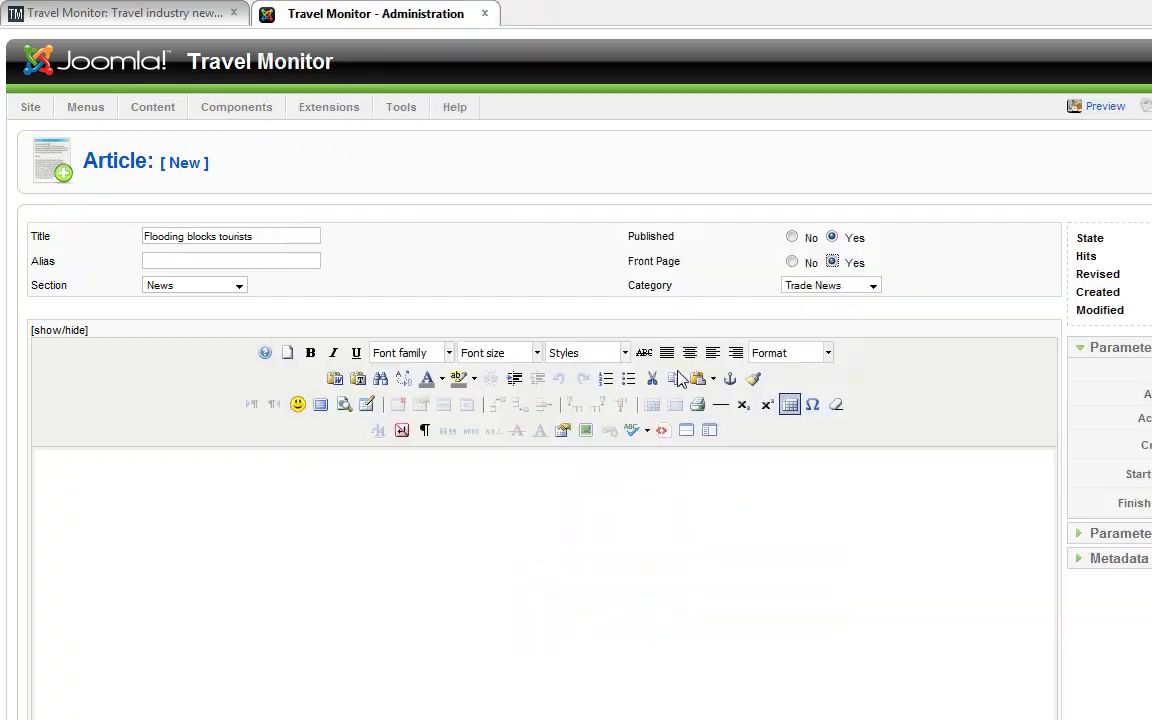
{"action": "left_click", "coordinate": [358, 380]}
{"action": "key", "text": "ctrl+v"}
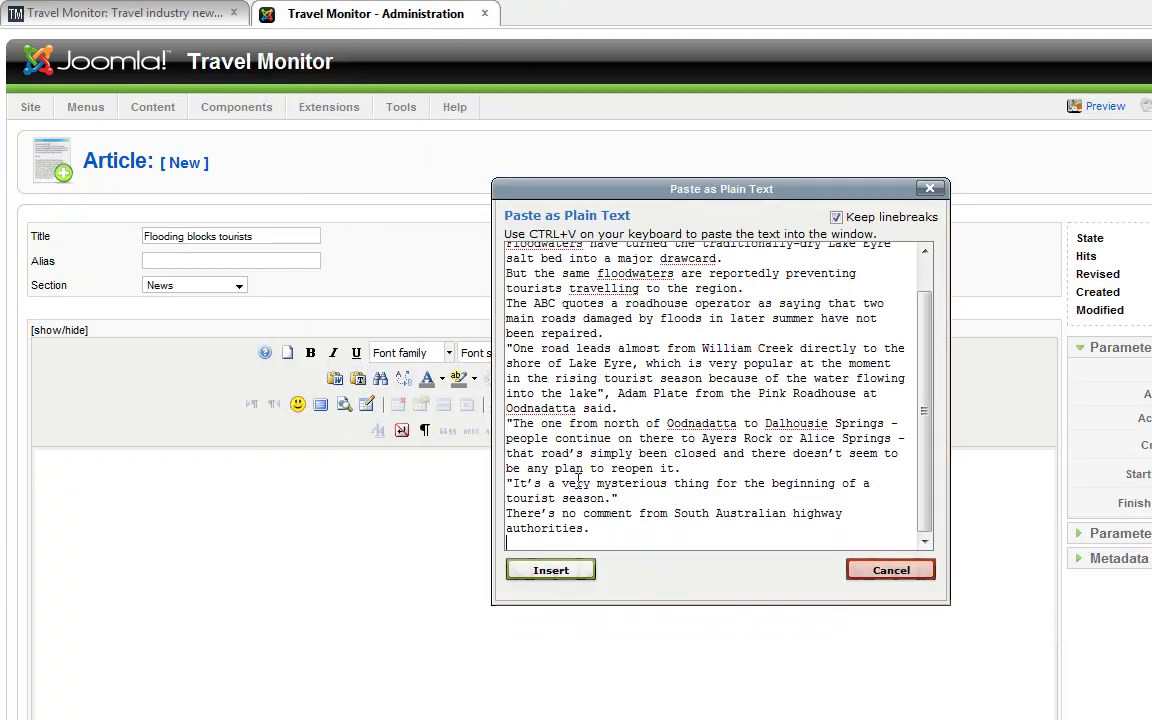
{"action": "left_click", "coordinate": [551, 571]}
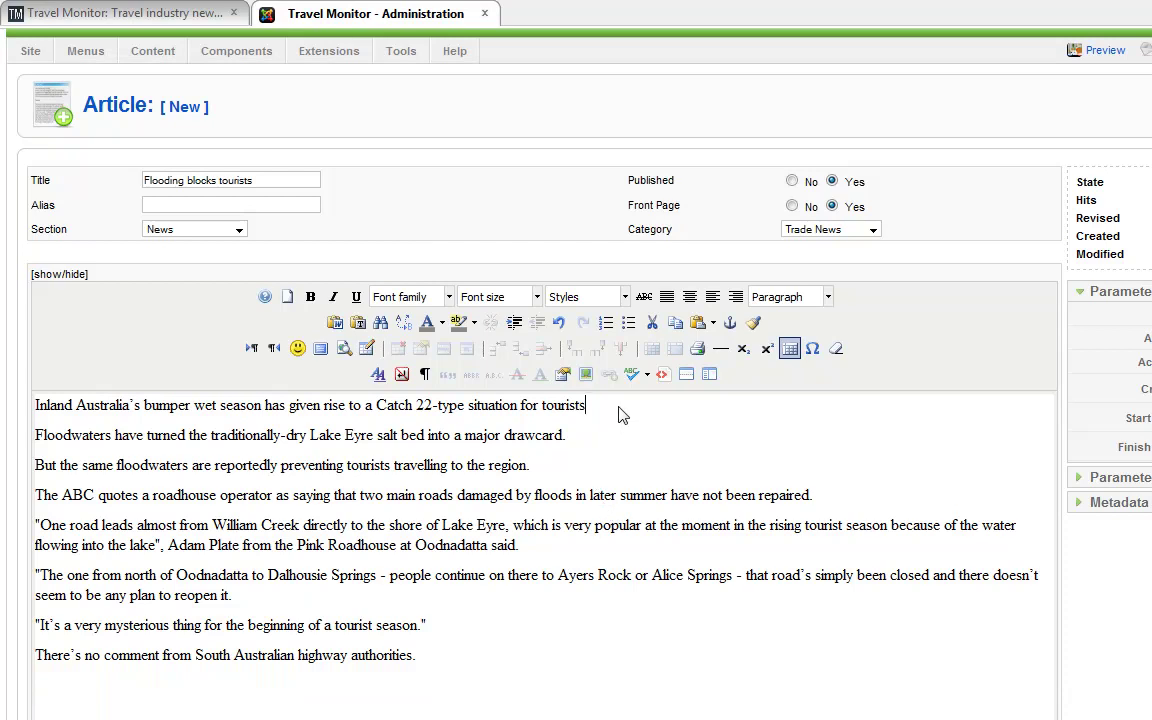
{"action": "left_click", "coordinate": [686, 374]}
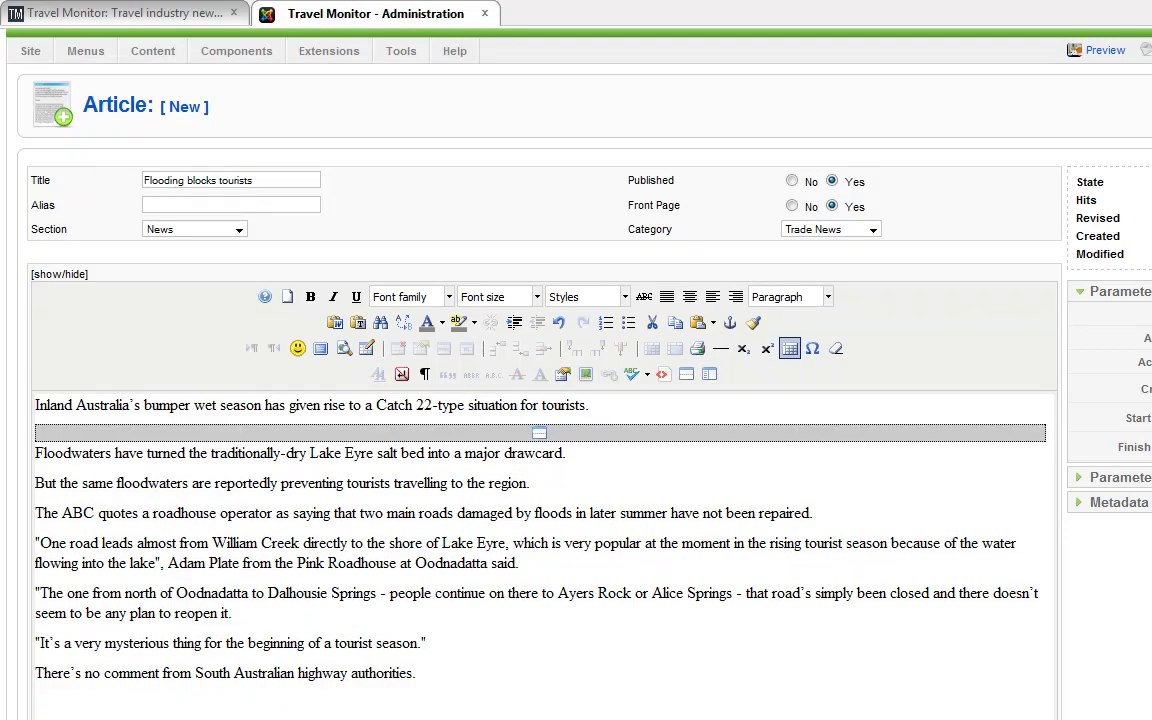
Copy the flooding article's opening sentence into its metadata description and save the article.
{"action": "left_click", "coordinate": [1119, 502]}
{"action": "left_click_drag", "start_coordinate": [617, 404], "coordinate": [3, 378]}
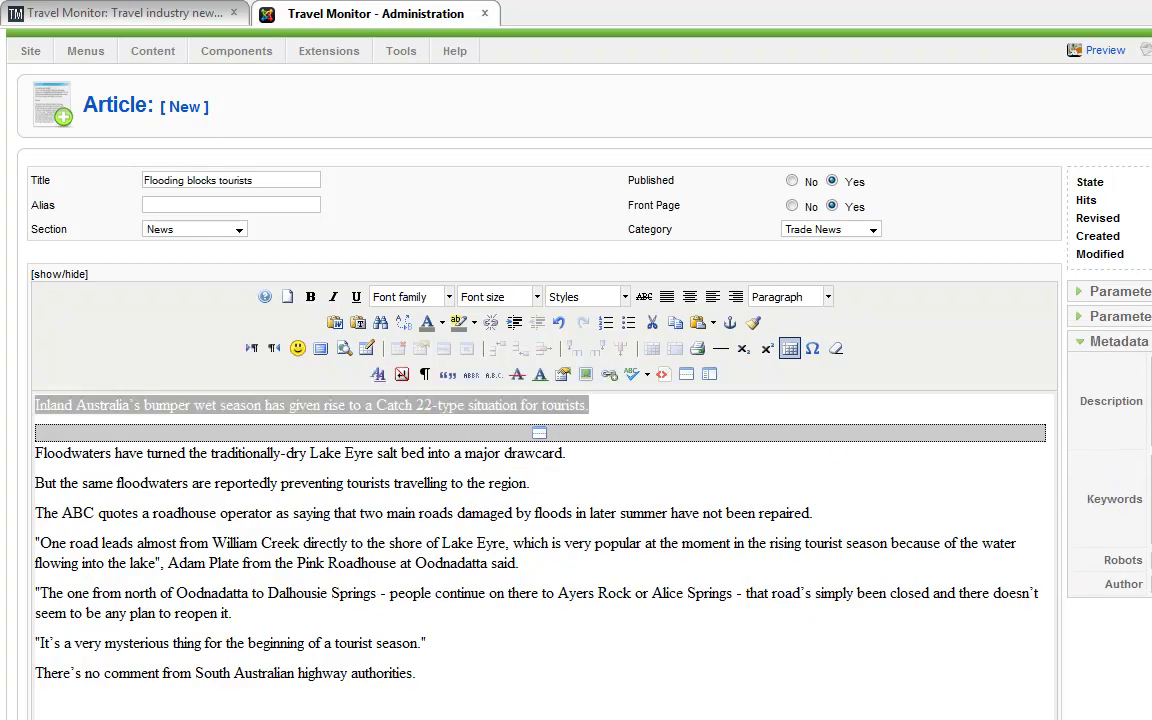
Copy the headline "Tourist charged" from WordPad and use it as the title of a new front-page Trade News article in Joomla.
{"action": "key", "text": "alt+Tab"}
{"action": "scroll", "coordinate": [655, 380], "scroll_direction": "up", "scroll_amount": 10}
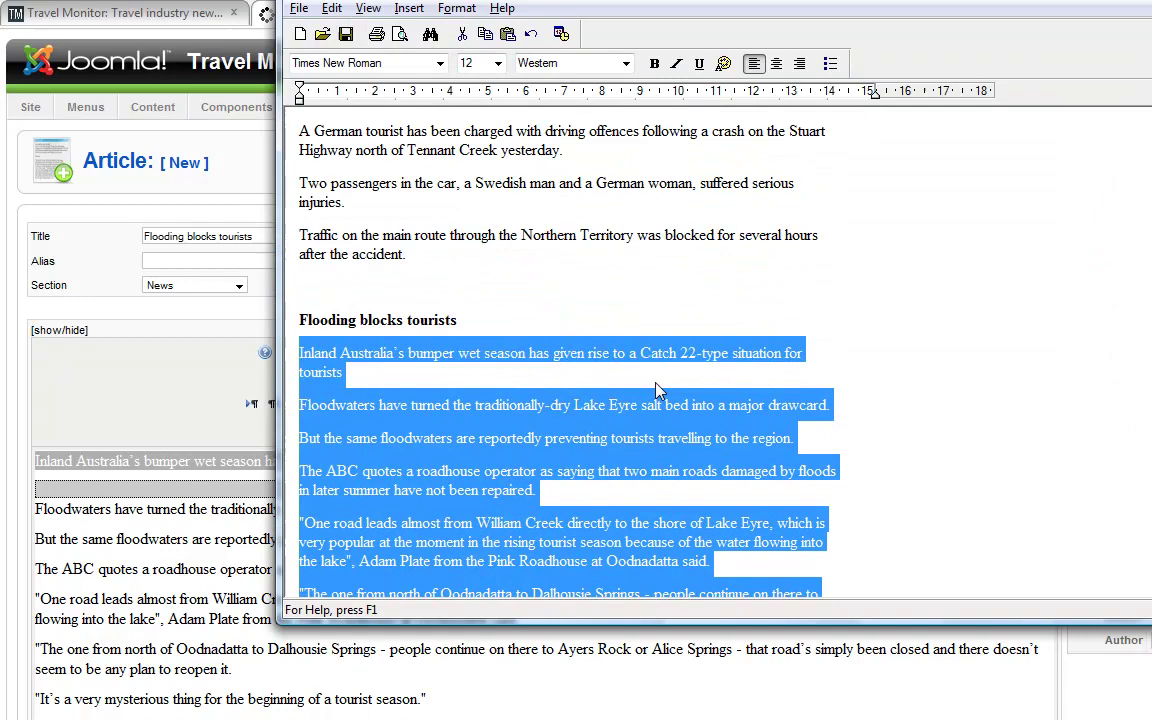
{"action": "left_click_drag", "start_coordinate": [405, 393], "coordinate": [301, 393]}
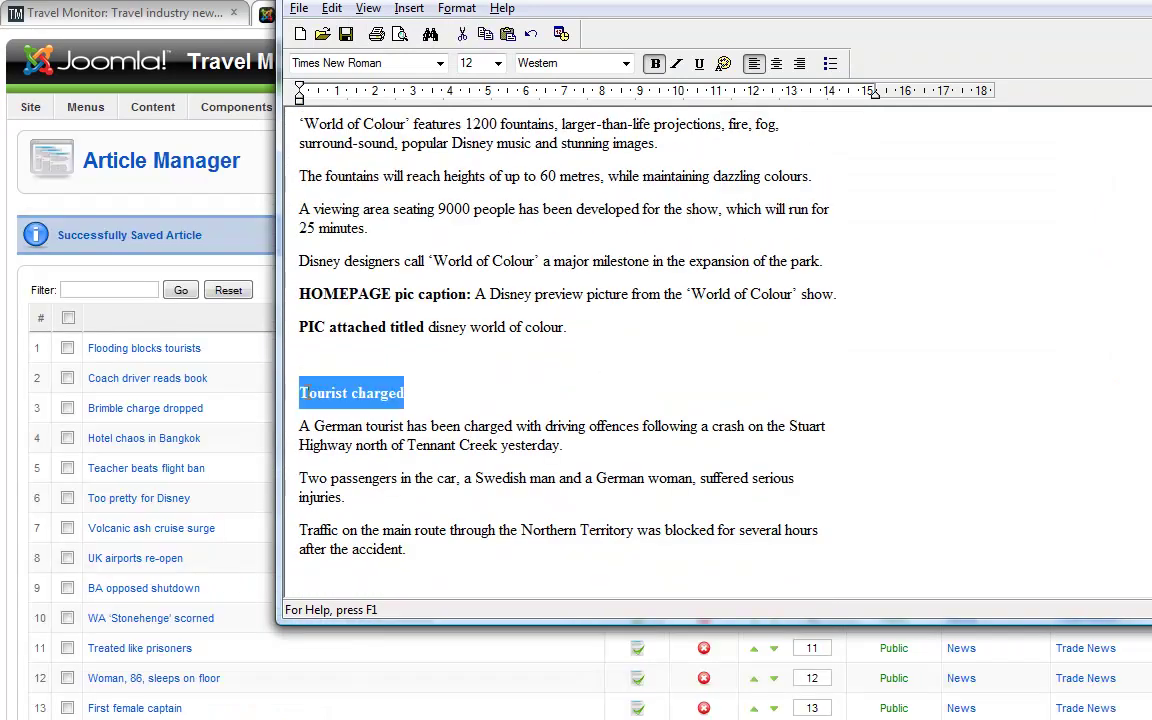
{"action": "key", "text": "alt+Tab"}
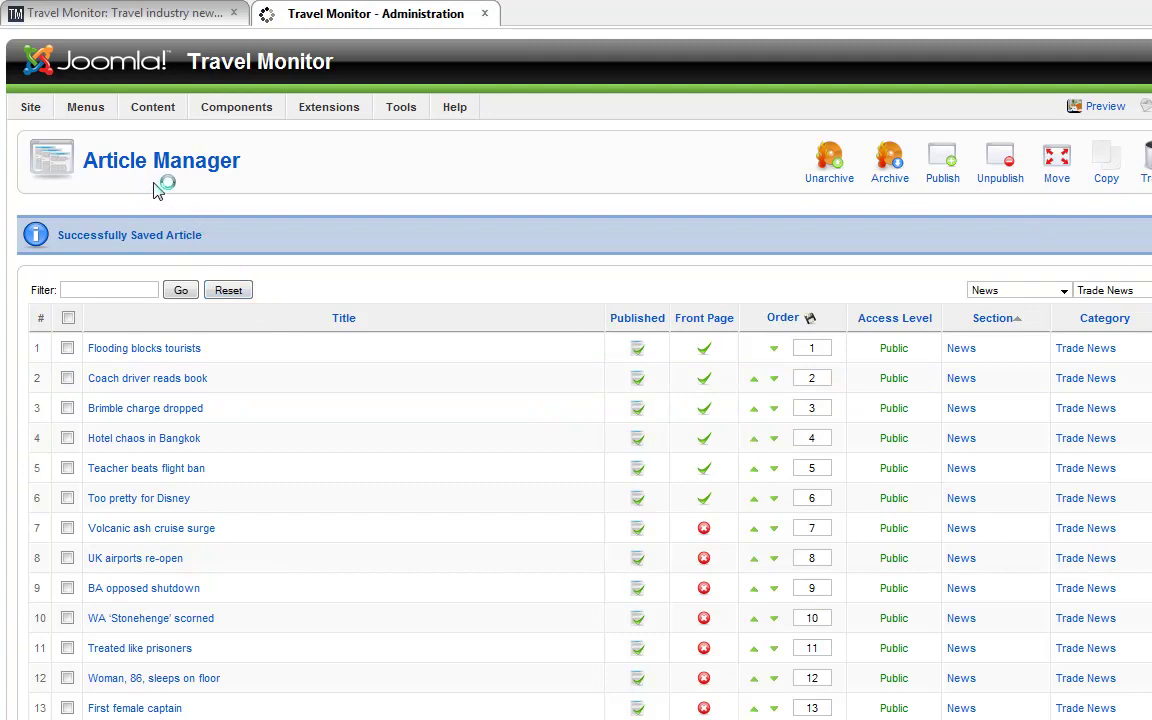
{"action": "key", "text": "ctrl+v"}
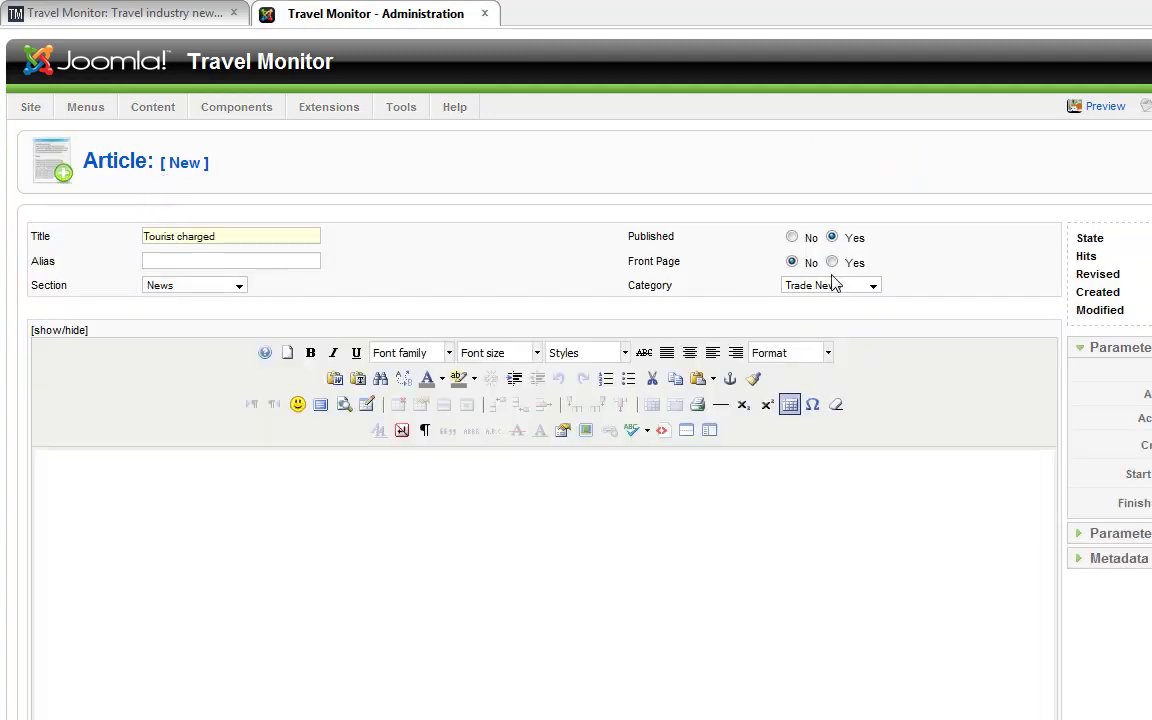
Copy the "Tourist charged" body from WordPad into the Joomla article as plain text and remove the trailing blank line.
{"action": "key", "text": "alt+Tab"}
{"action": "scroll", "coordinate": [555, 500], "scroll_direction": "down", "scroll_amount": 2}
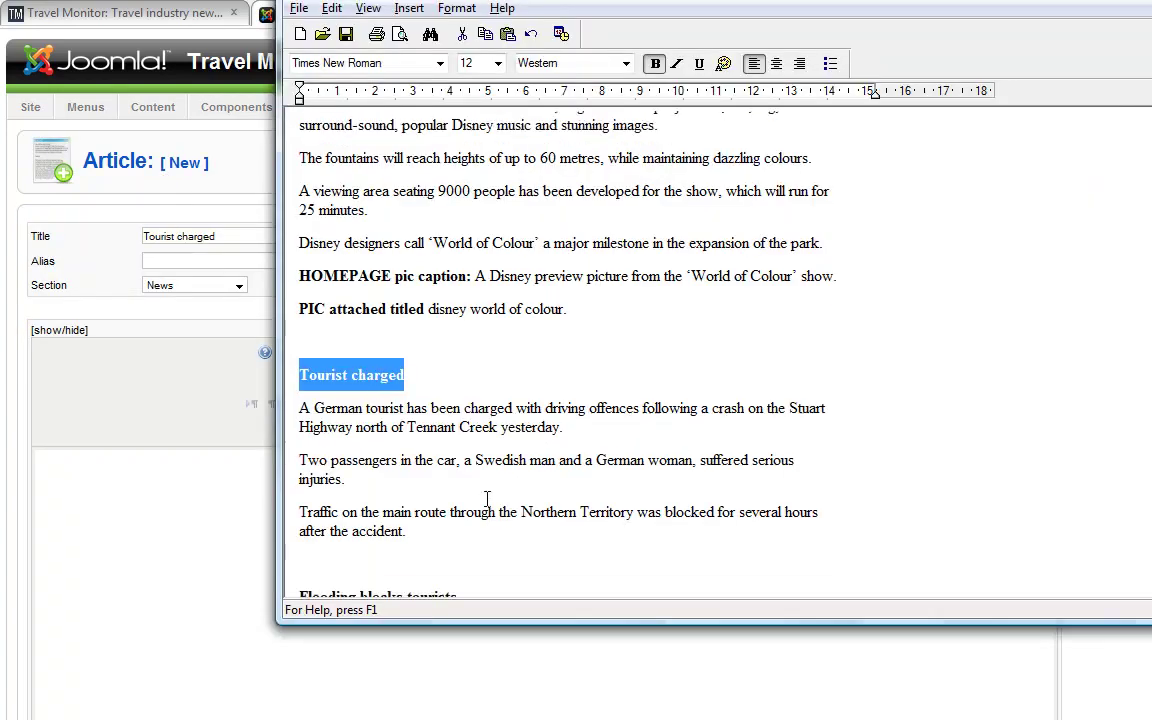
{"action": "left_click_drag", "start_coordinate": [419, 470], "coordinate": [303, 341]}
{"action": "key", "text": "alt+Tab"}
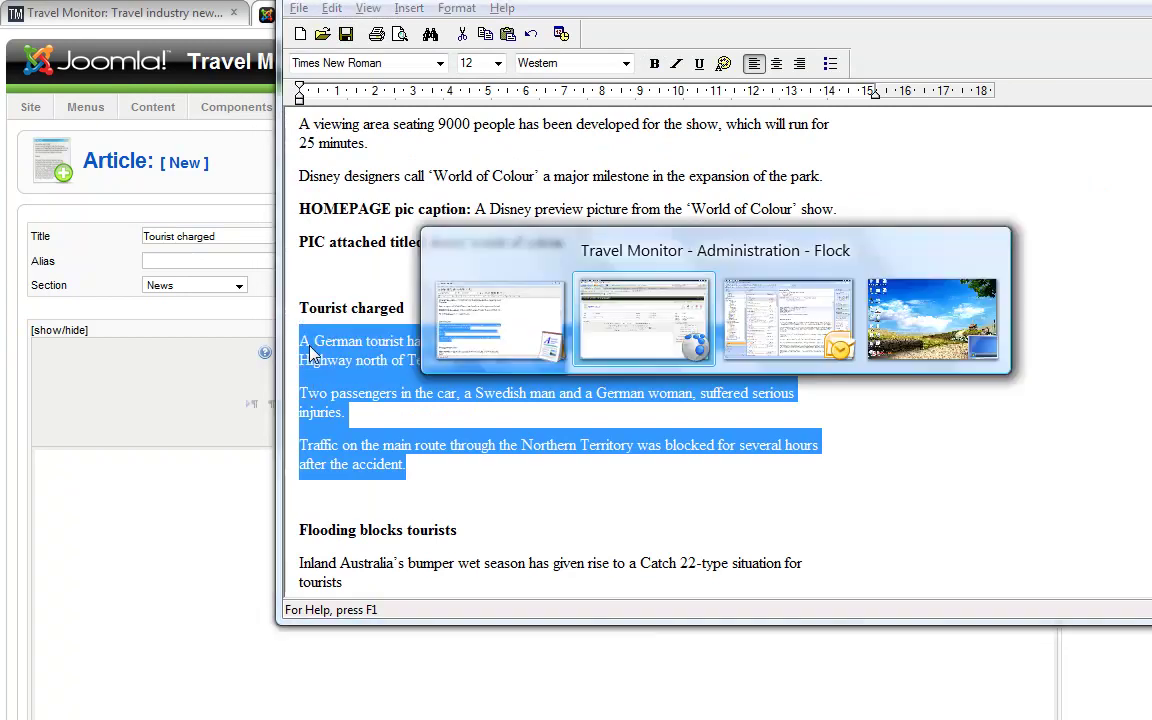
{"action": "left_click", "coordinate": [358, 377]}
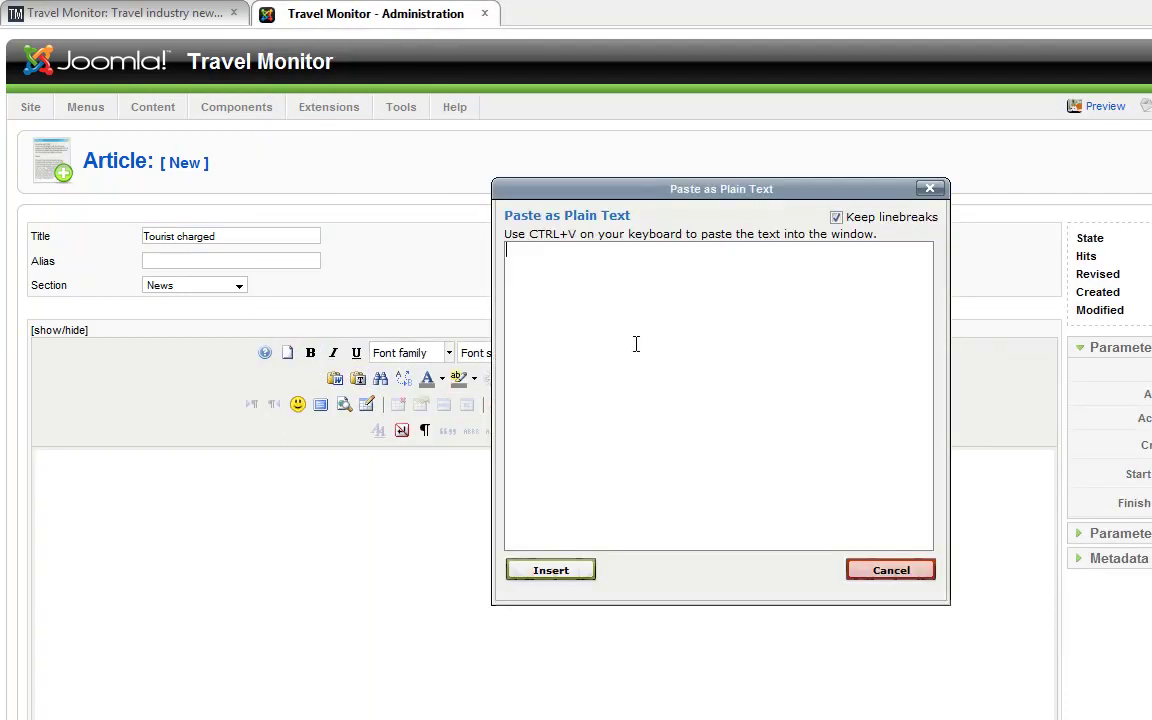
{"action": "key", "text": "ctrl+v"}
{"action": "left_click", "coordinate": [576, 578]}
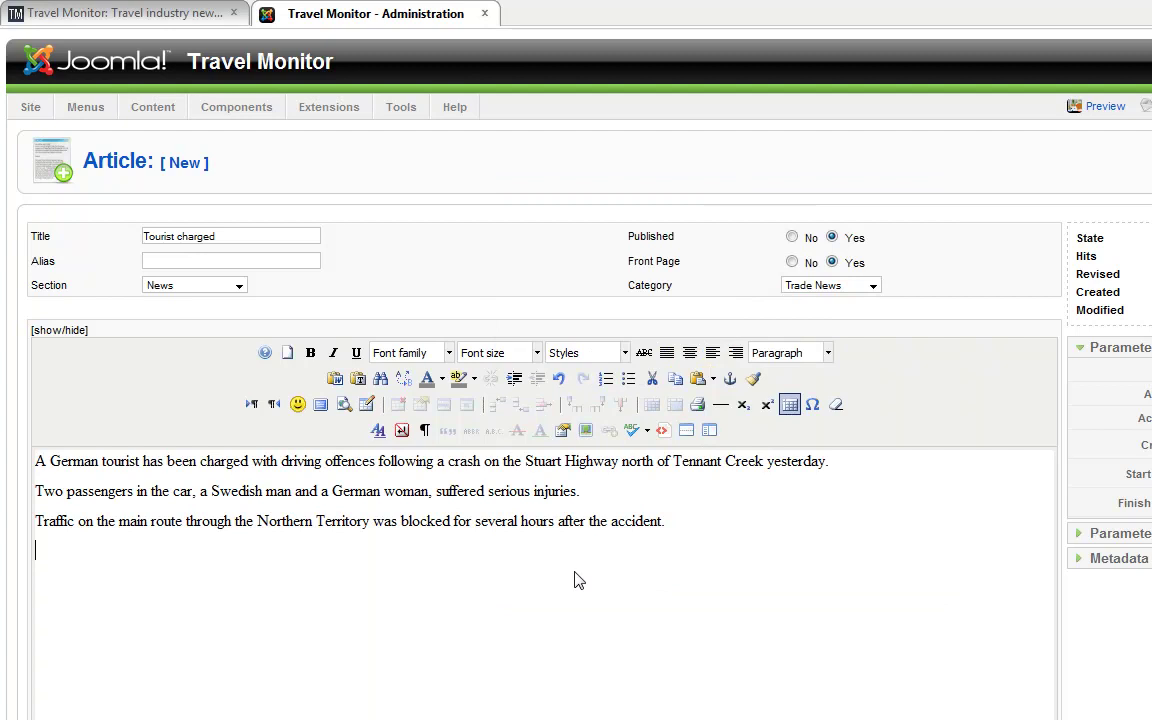
{"action": "key", "text": "BackSpace"}
Insert a read-more break after the "Tourist charged" article's opening sentence.
{"action": "left_click", "coordinate": [872, 478]}
{"action": "key", "text": "Return"}
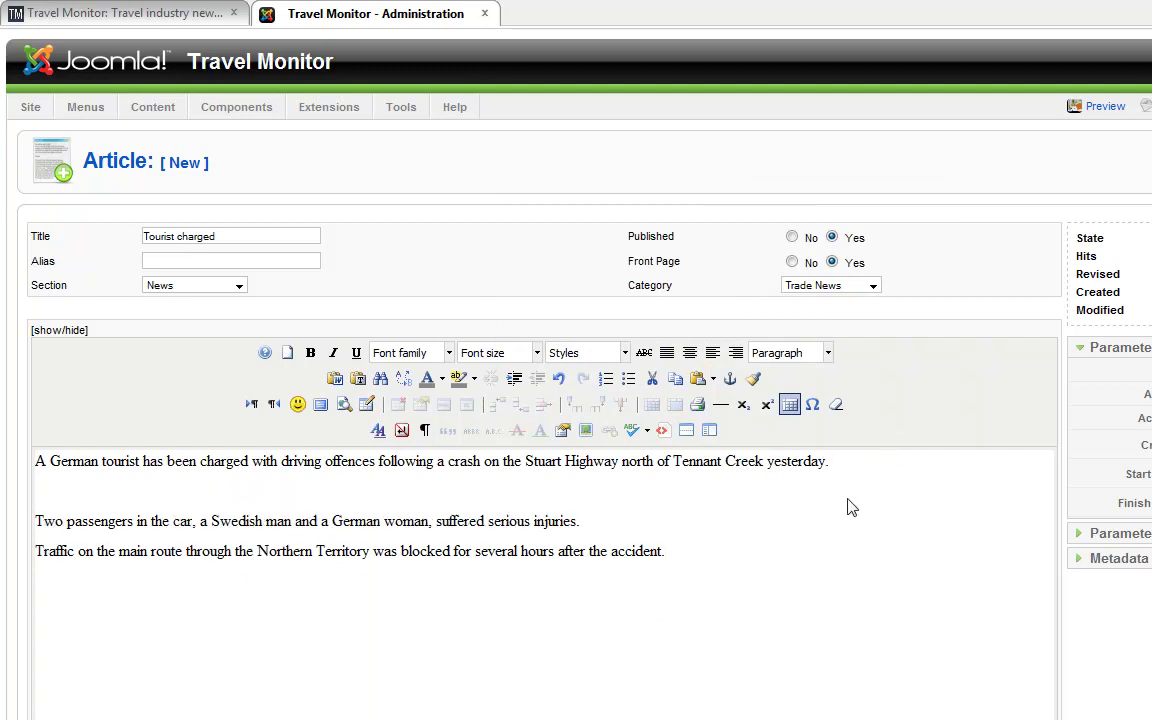
{"action": "left_click", "coordinate": [686, 430]}
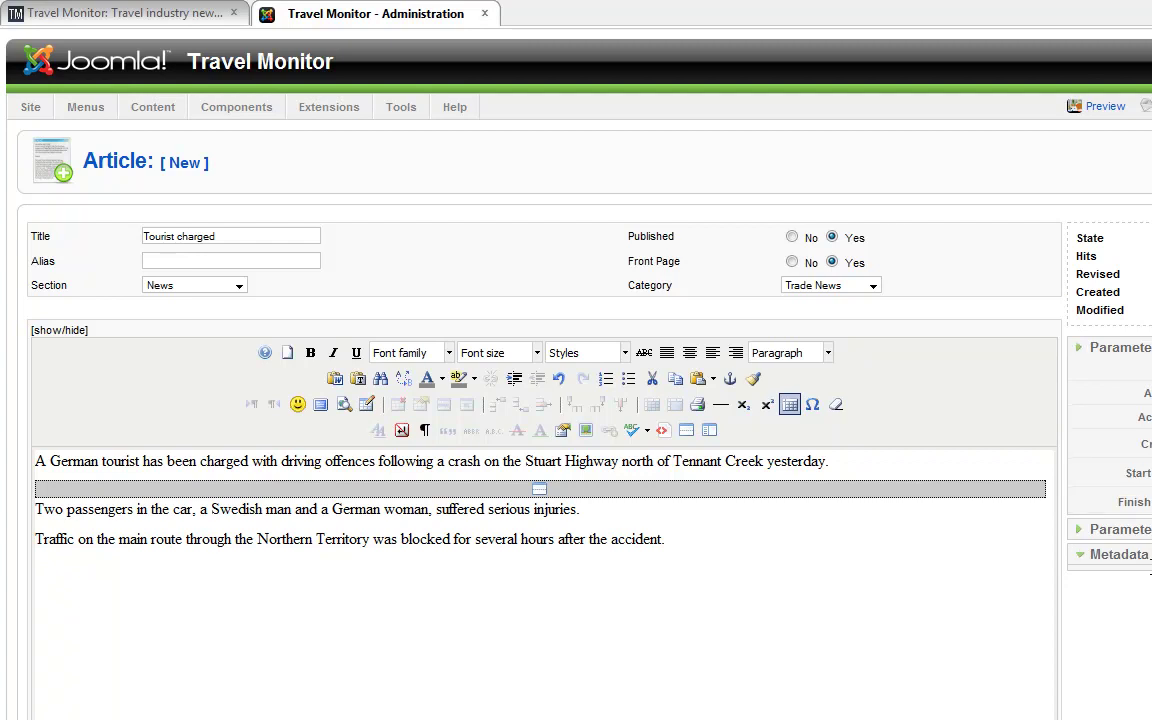
Copy the "Tourist charged" article's opening sentence into its metadata description and save the article.
{"action": "left_click_drag", "start_coordinate": [829, 462], "coordinate": [3, 470]}
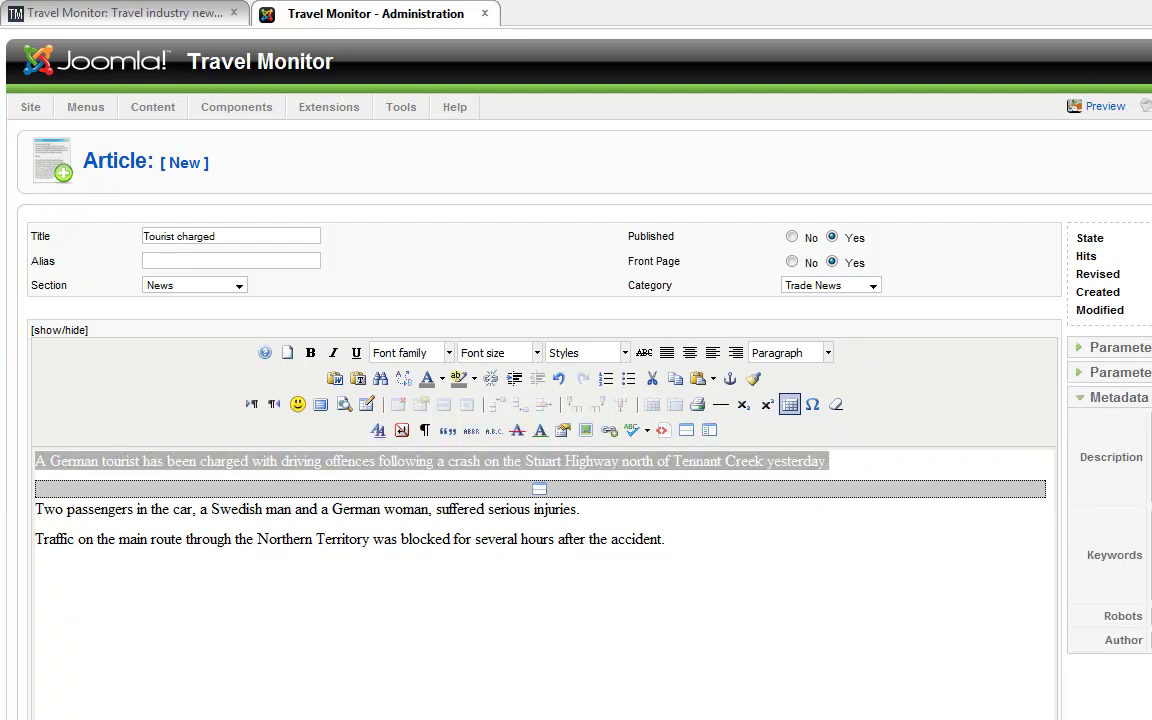
Copy the headline "Big Disney debut in June" from WordPad and use it as the title of a new front-page Trade News article in Joomla.
{"action": "key", "text": "alt+Tab"}
{"action": "scroll", "coordinate": [478, 290], "scroll_direction": "up", "scroll_amount": 6}
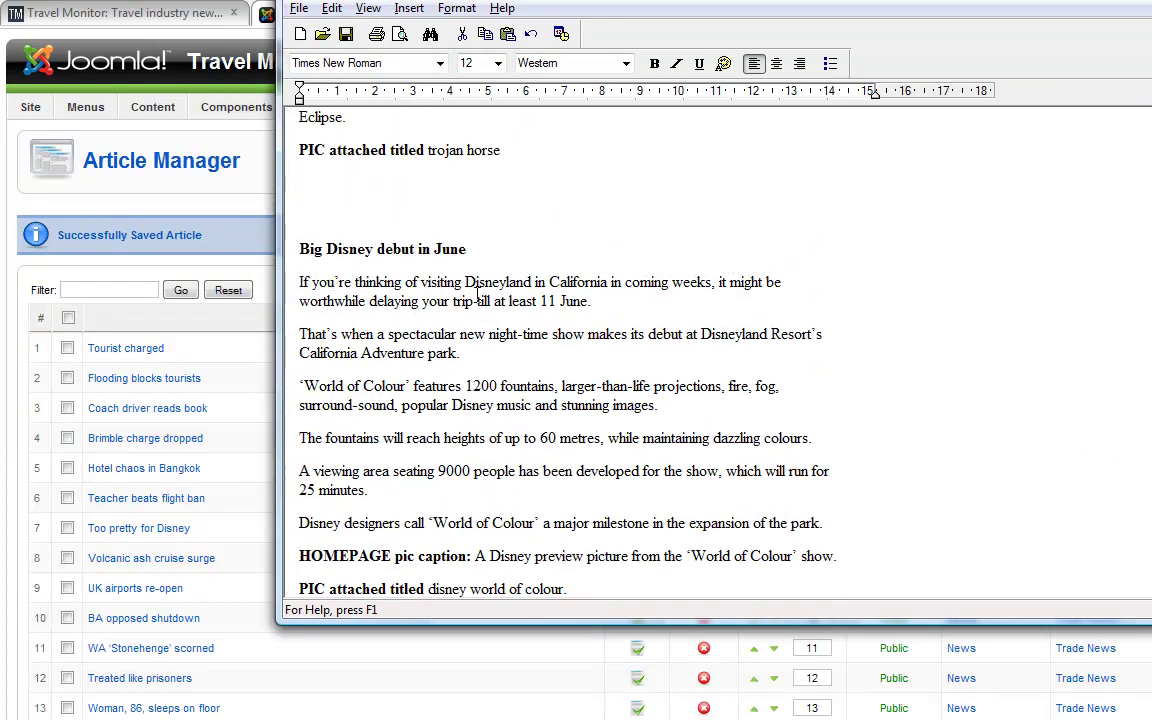
{"action": "left_click_drag", "start_coordinate": [467, 250], "coordinate": [296, 250]}
{"action": "key", "text": "ctrl+c"}
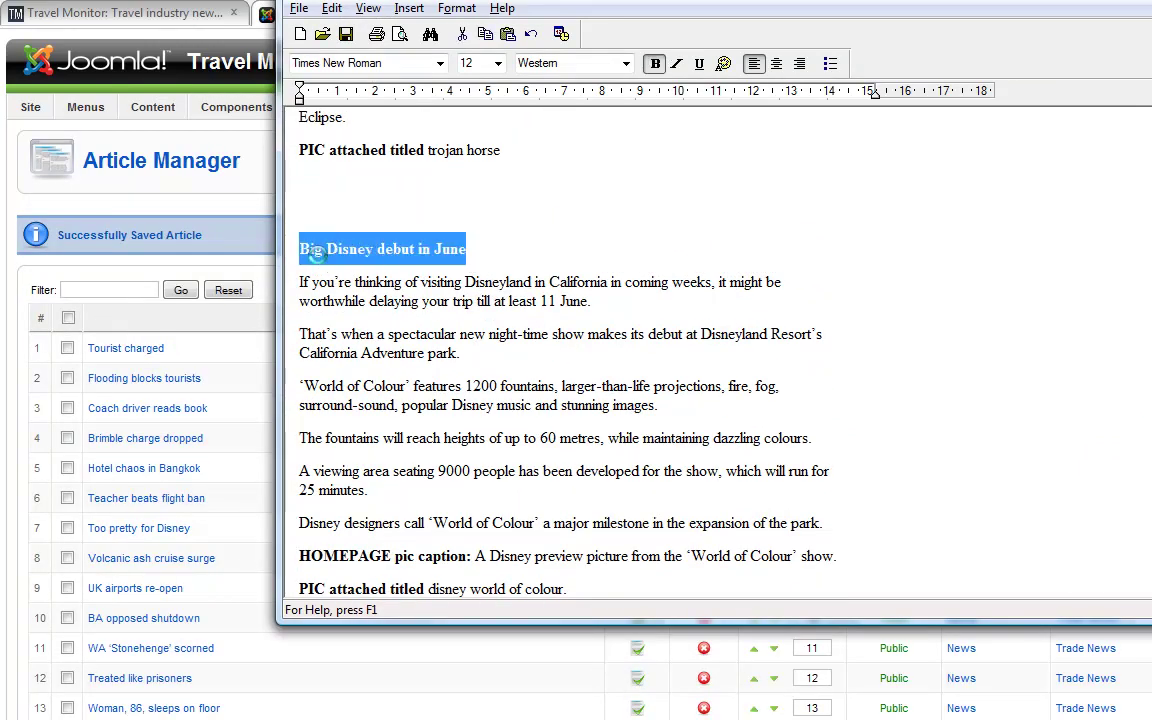
{"action": "key", "text": "alt+Tab"}
{"action": "left_click", "coordinate": [1148, 165]}
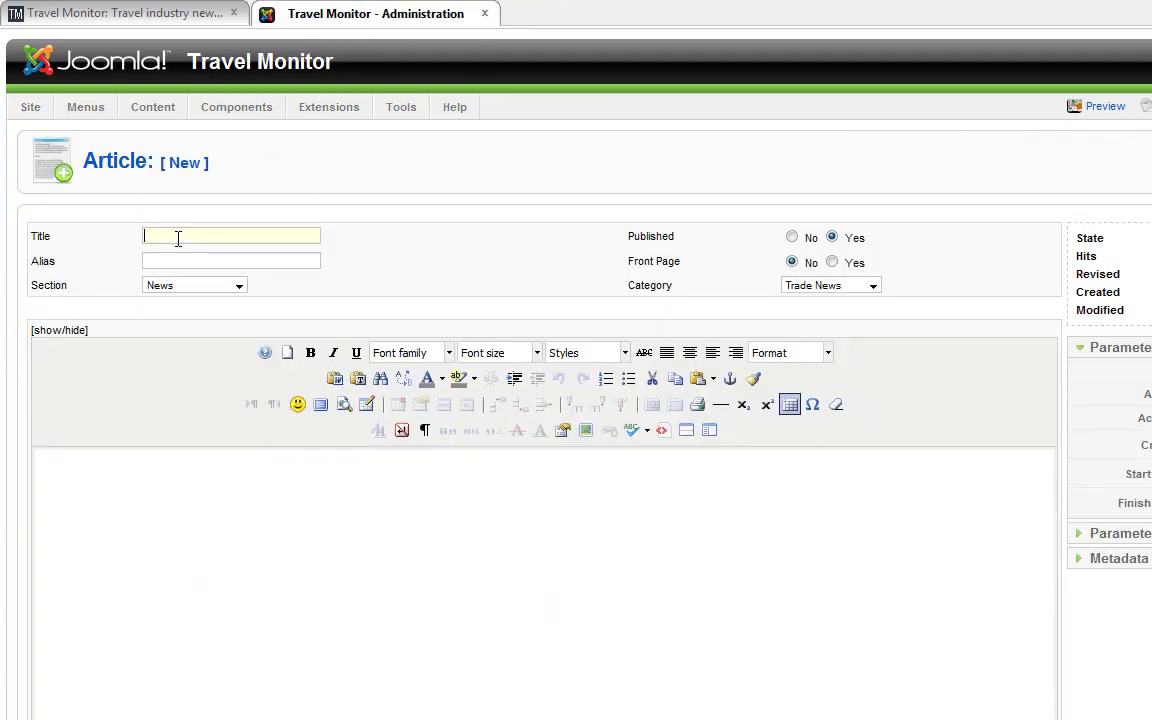
{"action": "key", "text": "ctrl+v"}
{"action": "left_click", "coordinate": [832, 263]}
Copy the Disney story's six body paragraphs from WordPad into the Joomla article as plain text.
{"action": "key", "text": "alt+Tab"}
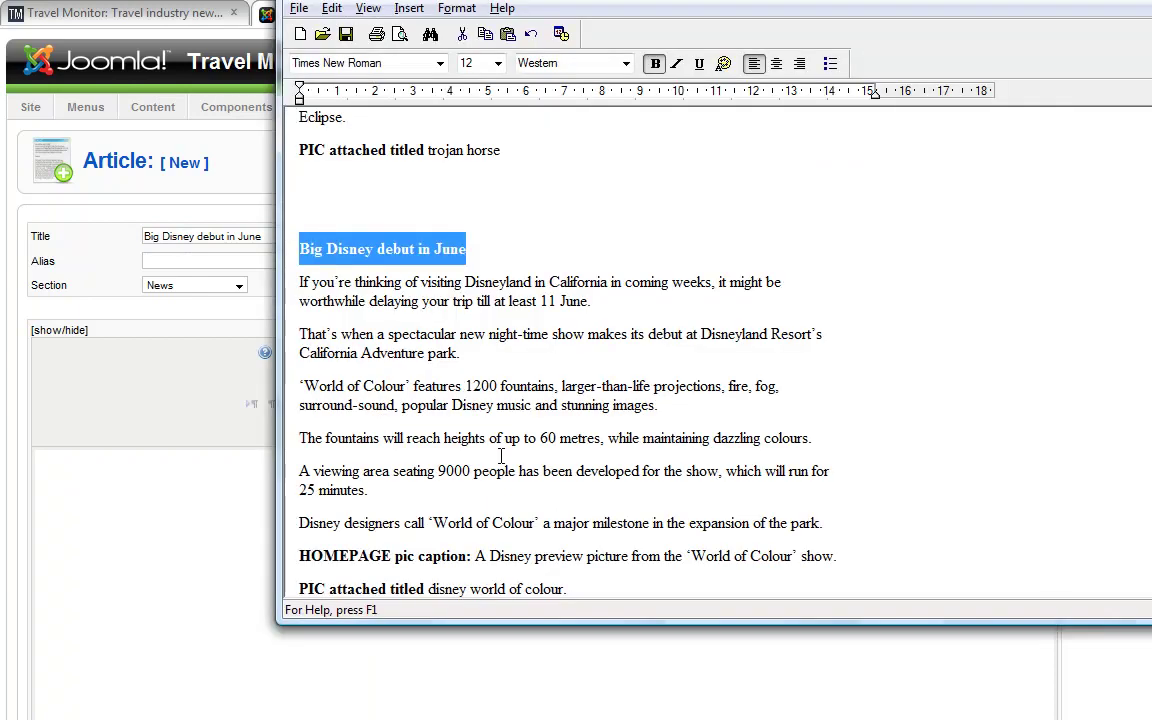
{"action": "left_click_drag", "start_coordinate": [836, 432], "coordinate": [267, 192]}
{"action": "key", "text": "ctrl+c"}
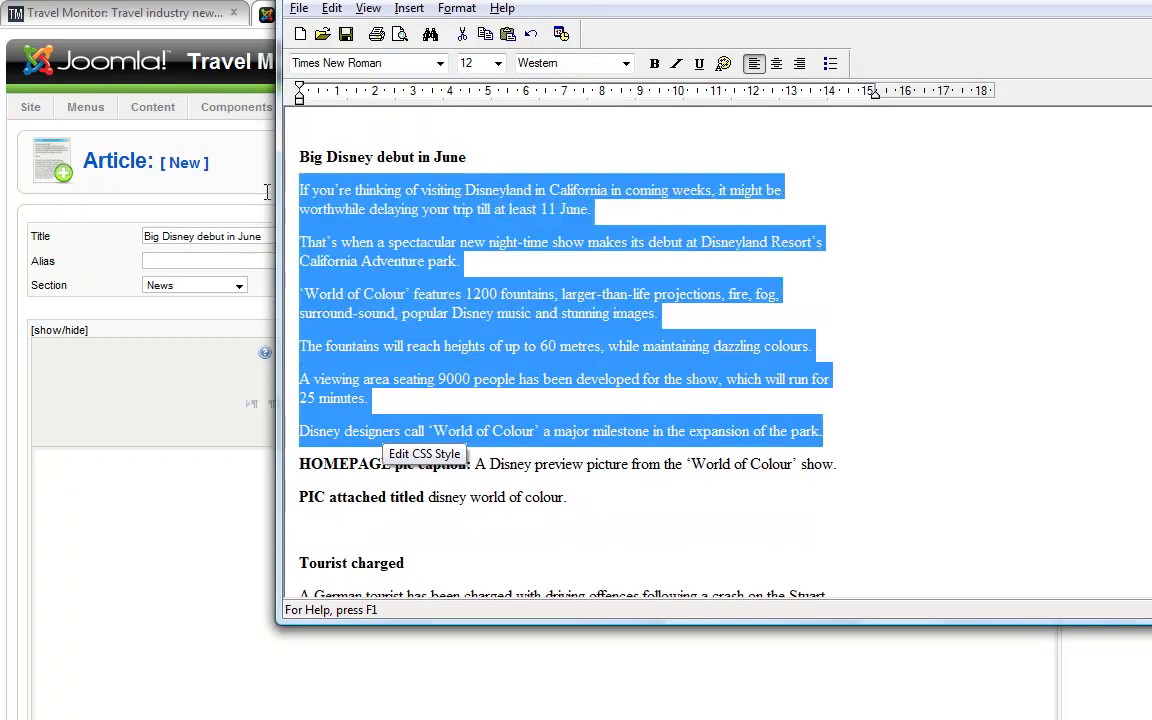
{"action": "left_click", "coordinate": [238, 173]}
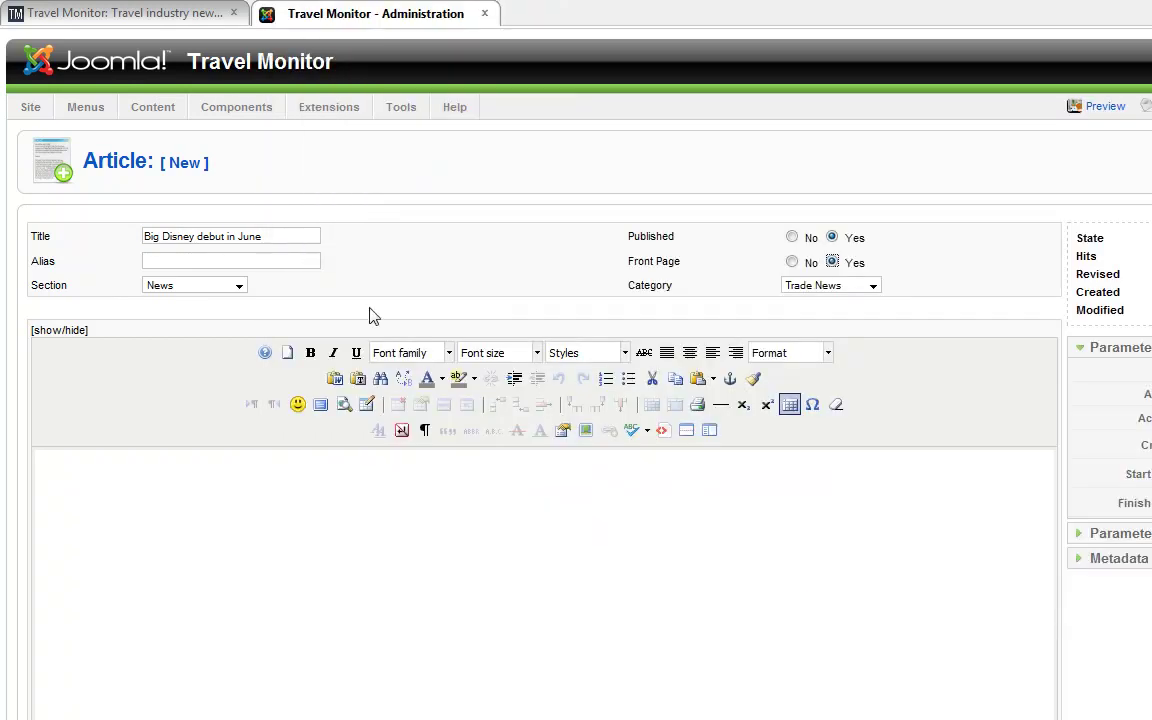
{"action": "left_click", "coordinate": [357, 378]}
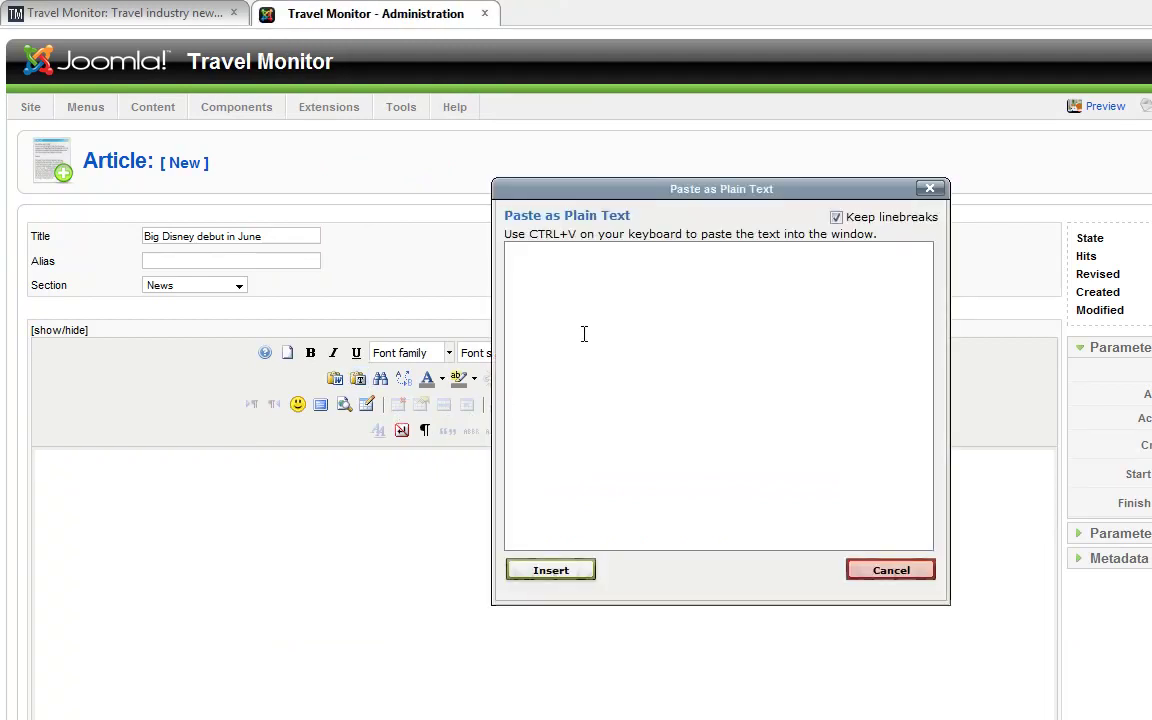
{"action": "key", "text": "ctrl+v"}
{"action": "left_click", "coordinate": [589, 576]}
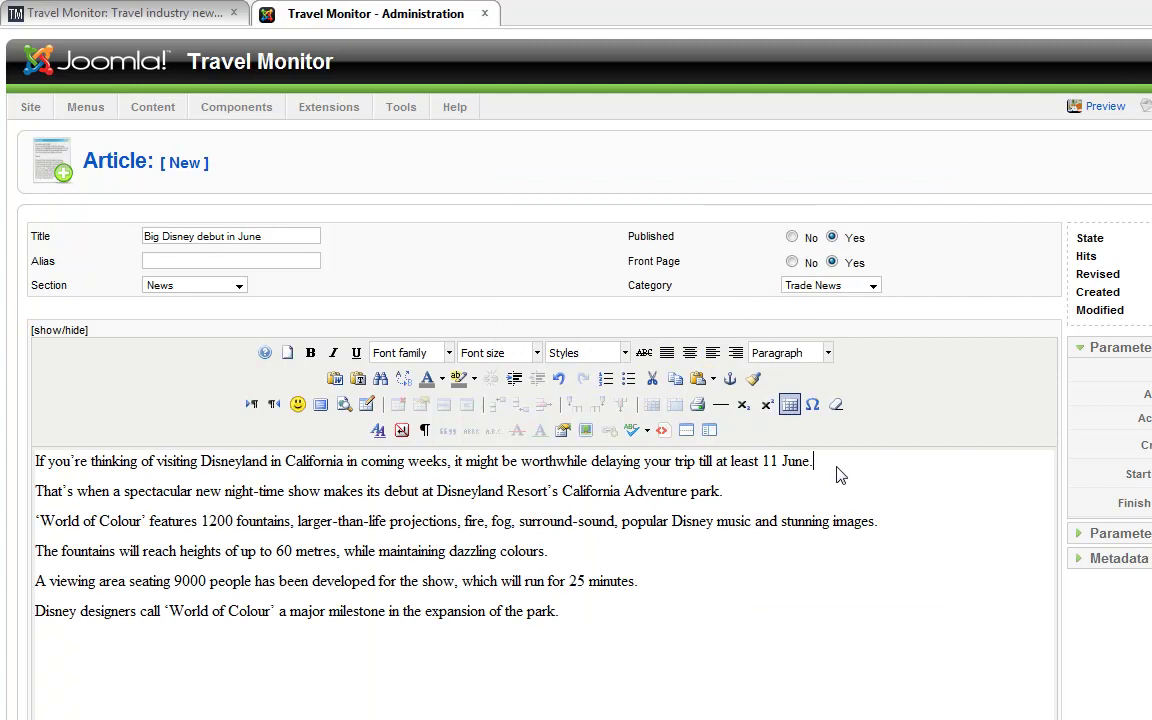
Insert a read-more break after the Disney article's opening sentence and copy that sentence into the metadata description.
{"action": "key", "text": "Return"}
{"action": "left_click", "coordinate": [686, 431]}
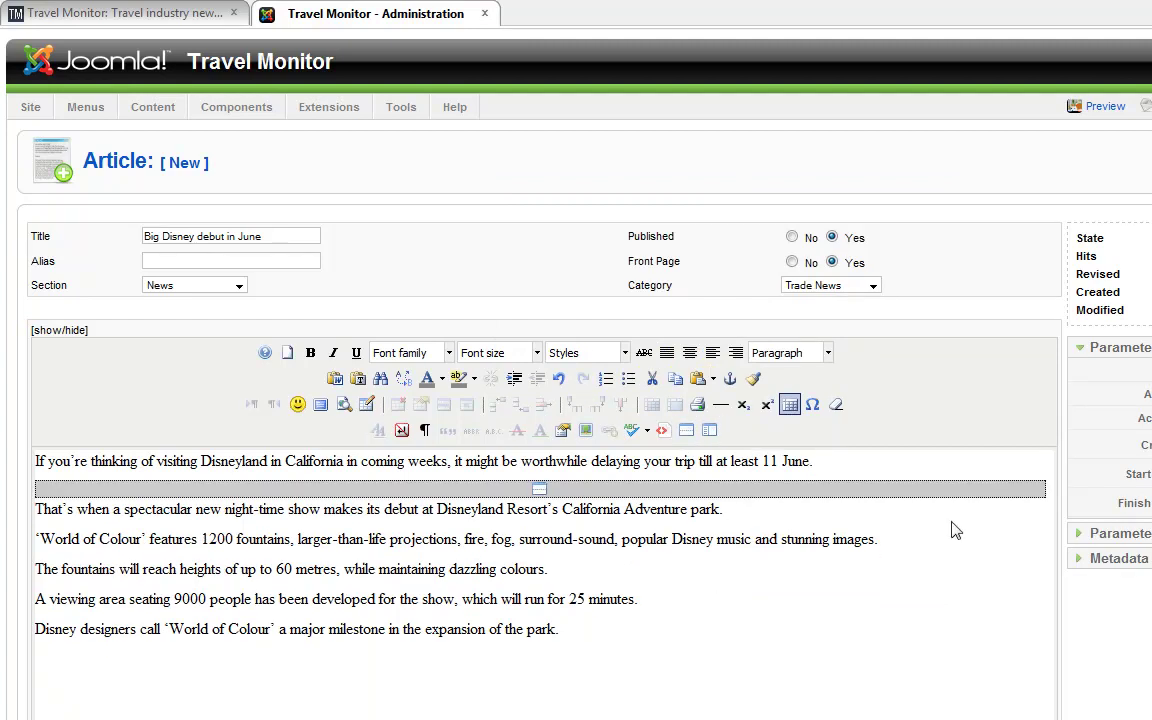
{"action": "left_click", "coordinate": [1140, 558]}
{"action": "left_click_drag", "start_coordinate": [813, 461], "coordinate": [24, 472]}
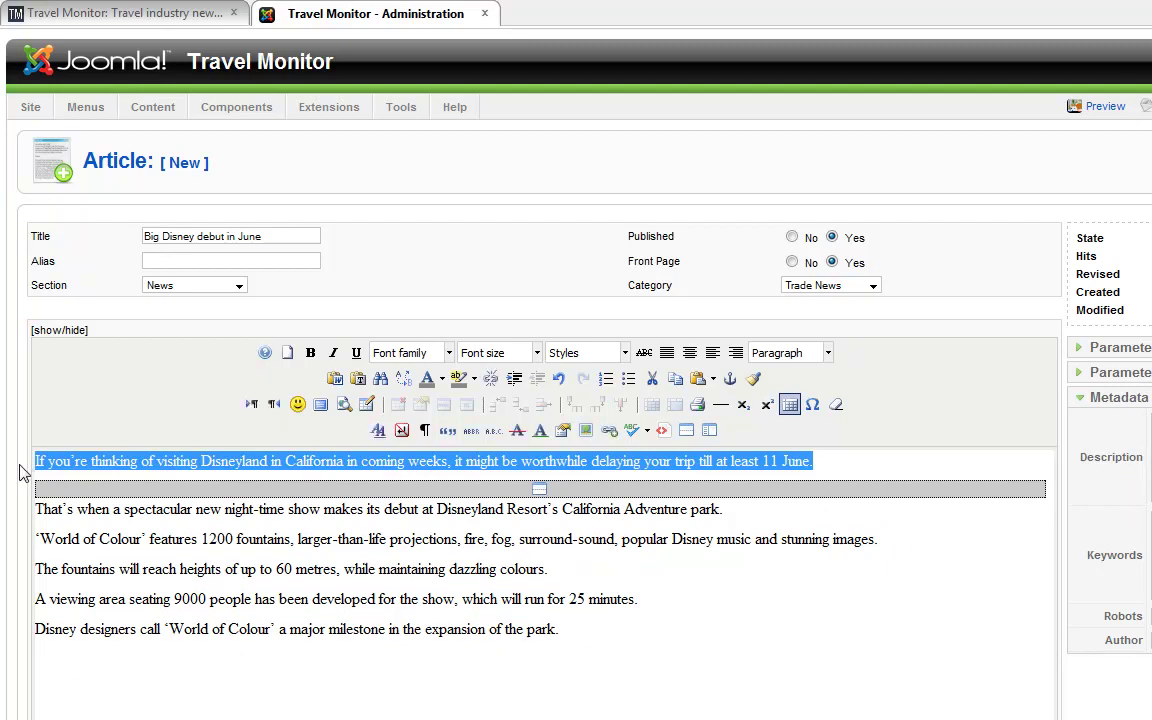
Select the Disney story's homepage picture caption in WordPad and return to the Joomla article.
{"action": "key", "text": "alt+Tab"}
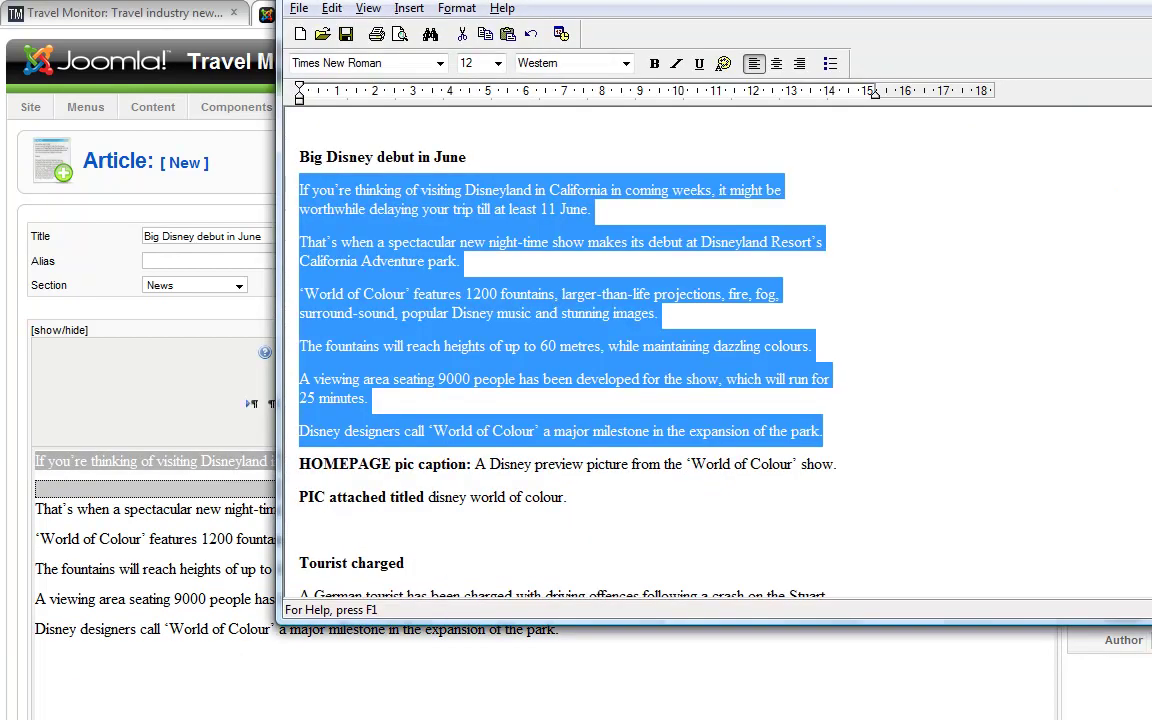
{"action": "left_click_drag", "start_coordinate": [856, 468], "coordinate": [478, 464]}
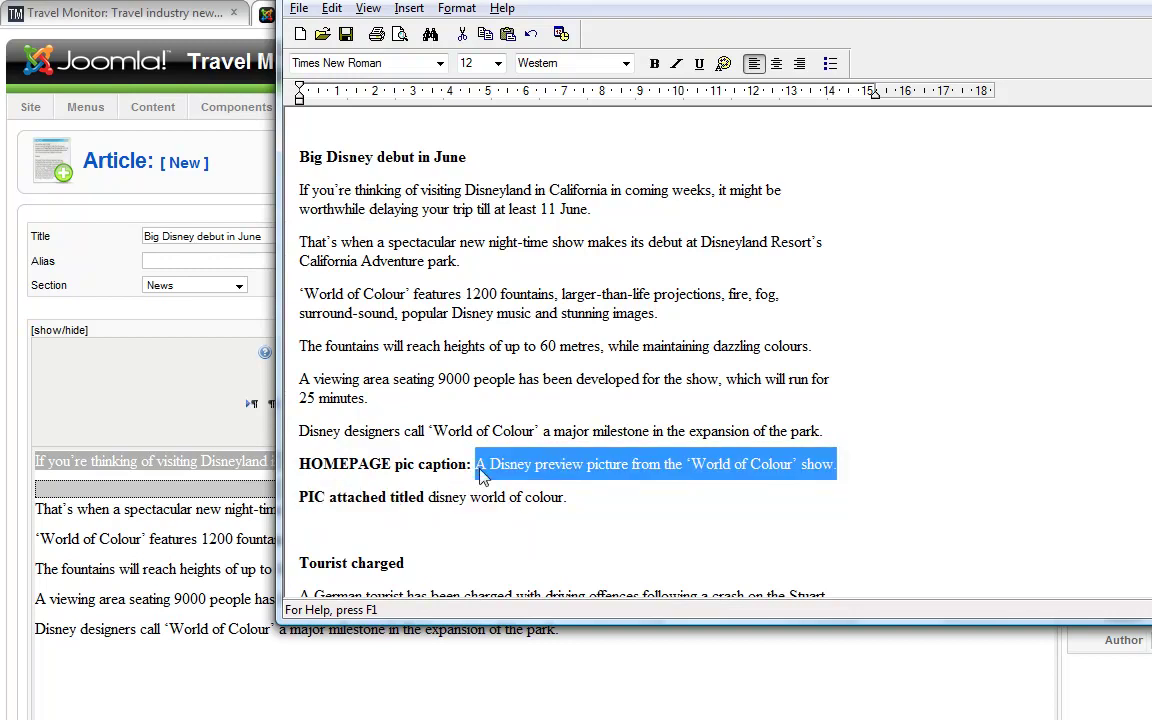
{"action": "key", "text": "alt+Tab"}
Delete the read-more break and add an empty paragraph after the Disney article's opening sentence.
{"action": "left_click", "coordinate": [834, 490]}
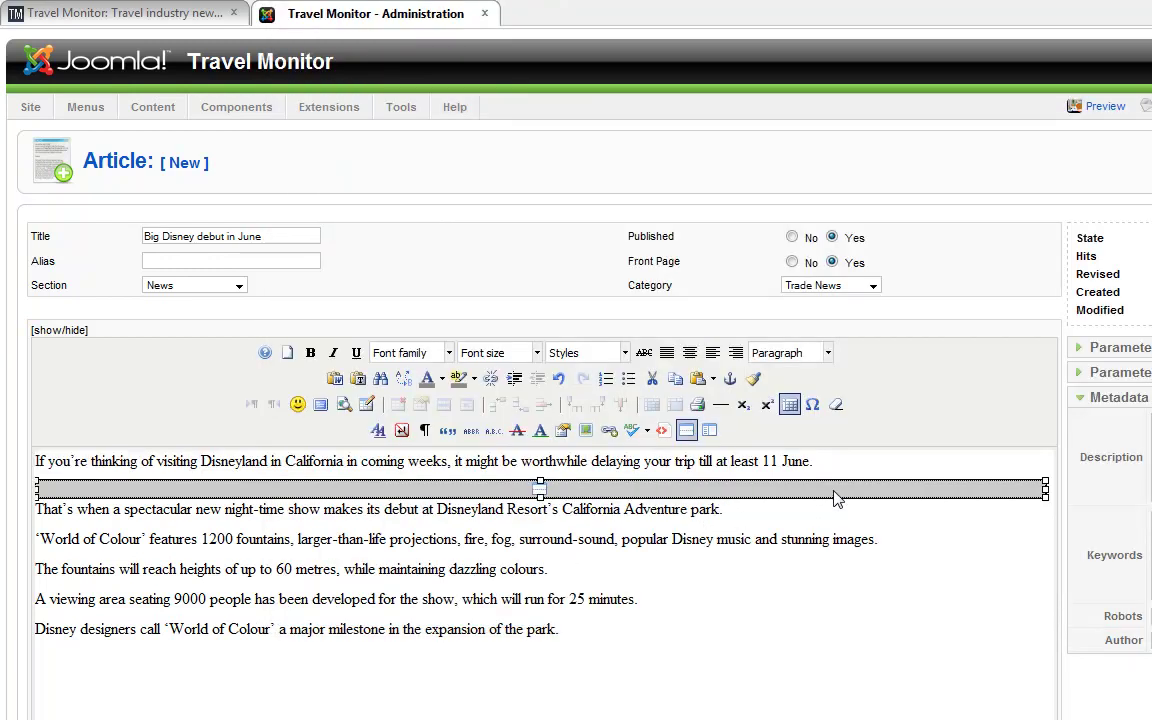
{"action": "key", "text": "Delete"}
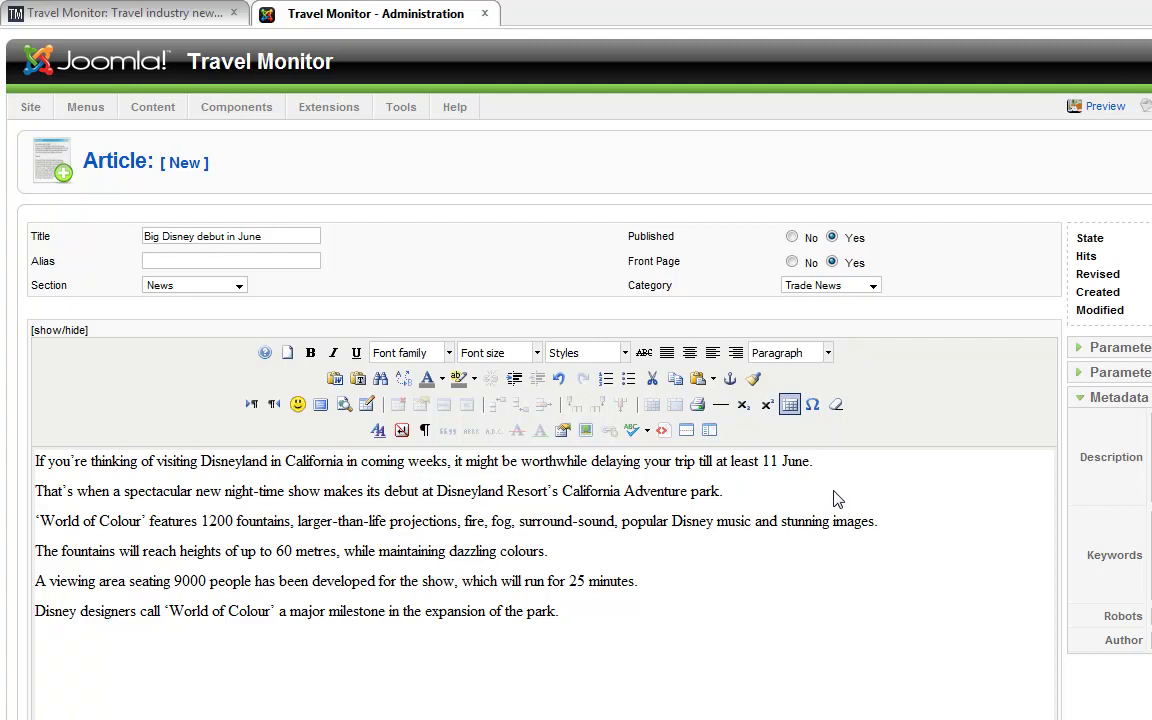
{"action": "key", "text": "Delete"}
{"action": "key", "text": "Return"}
{"action": "key", "text": "Return"}
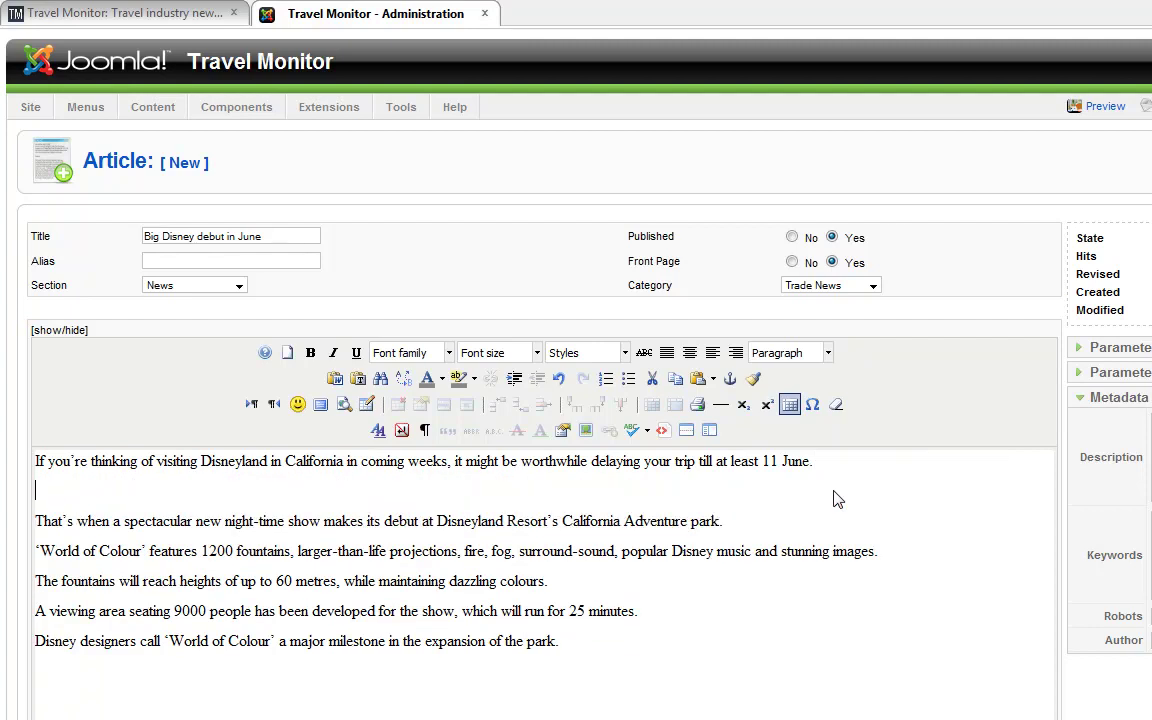
Upload 20100422_disney-world-of-colour.jpg from the Joomla folder on drive C through the image manager, removing the mistakenly queued disney_world_of_colour.jpg.
{"action": "left_click", "coordinate": [587, 431]}
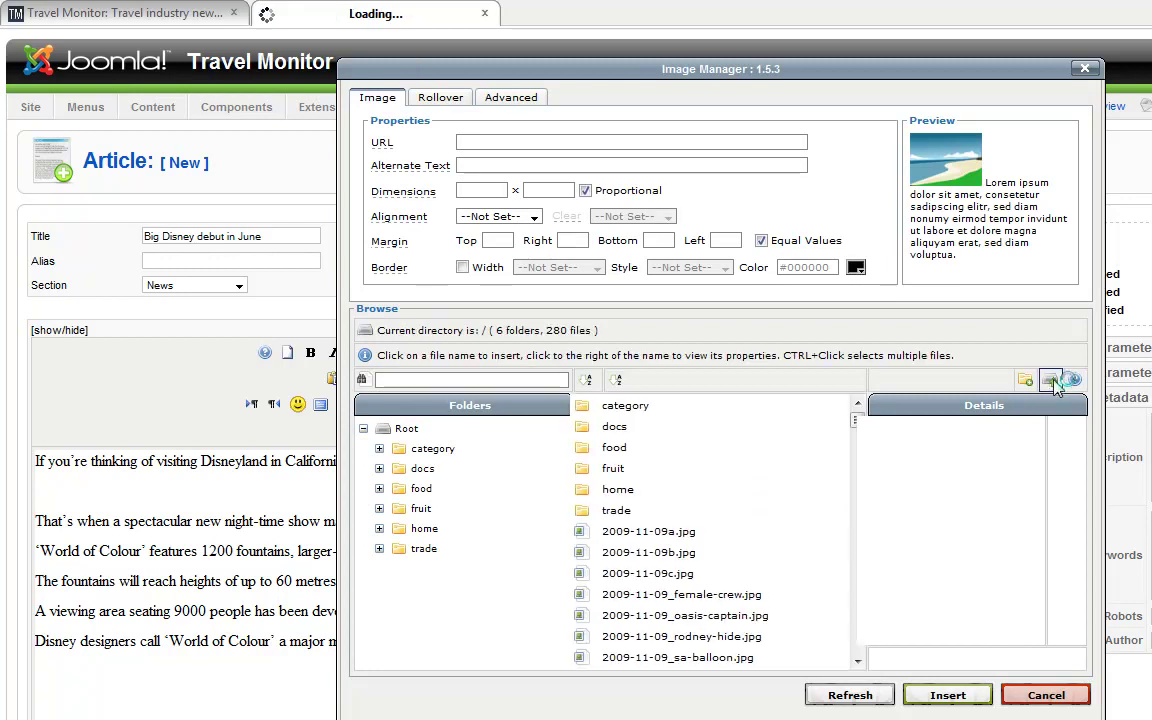
{"action": "left_click", "coordinate": [1051, 380]}
{"action": "left_click", "coordinate": [585, 311]}
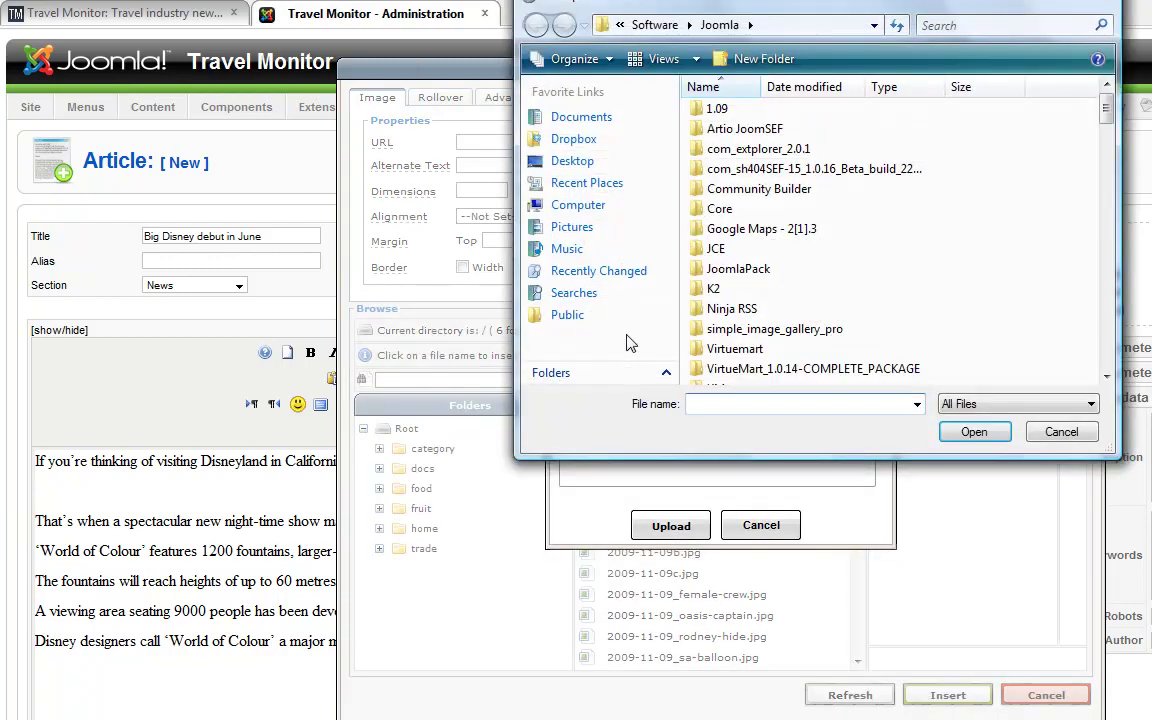
{"action": "left_click", "coordinate": [579, 205]}
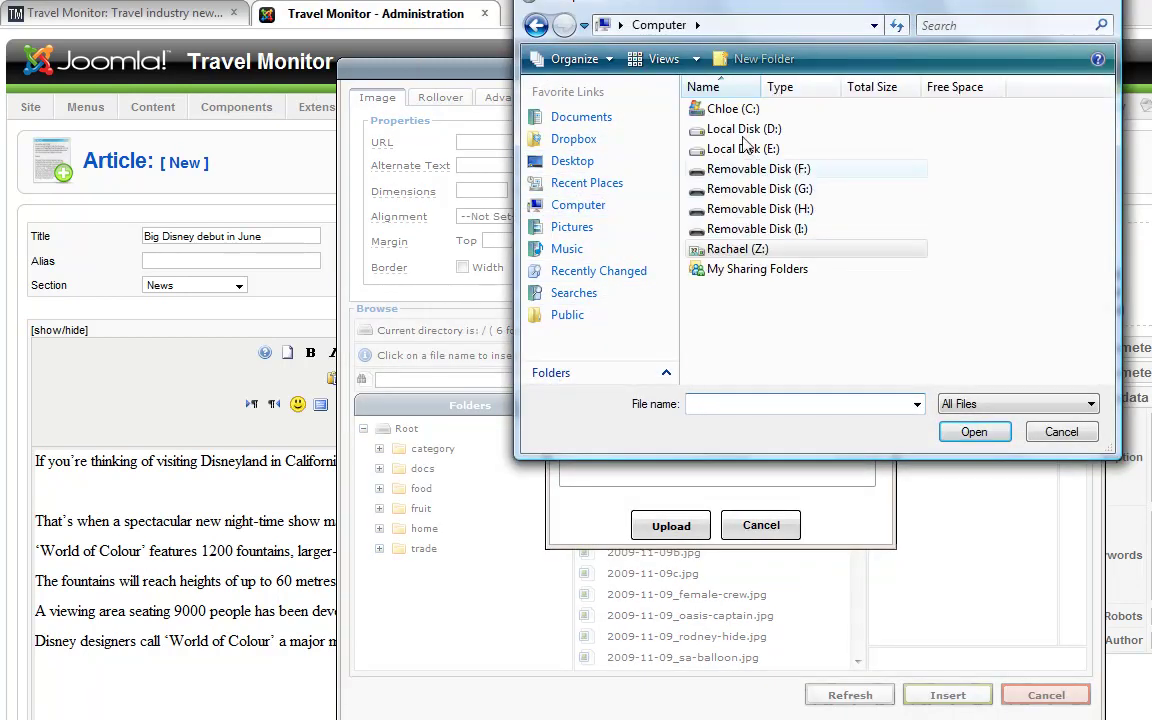
{"action": "double_click", "coordinate": [718, 108]}
{"action": "double_click", "coordinate": [736, 289]}
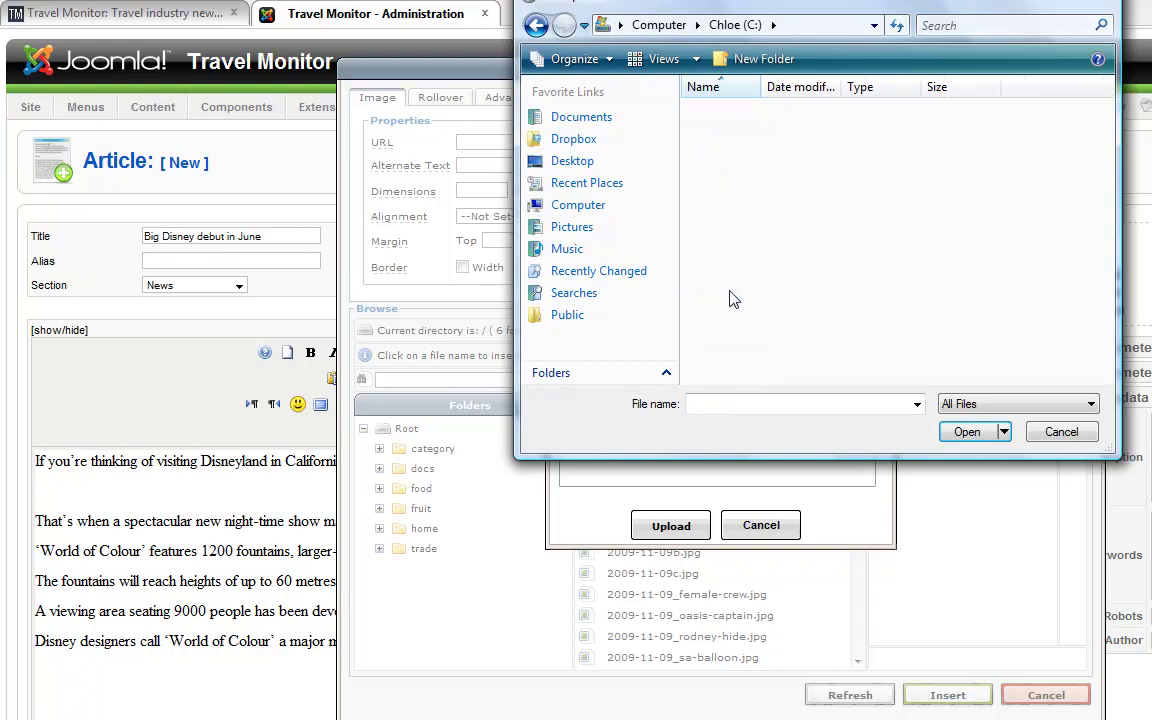
{"action": "double_click", "coordinate": [765, 142]}
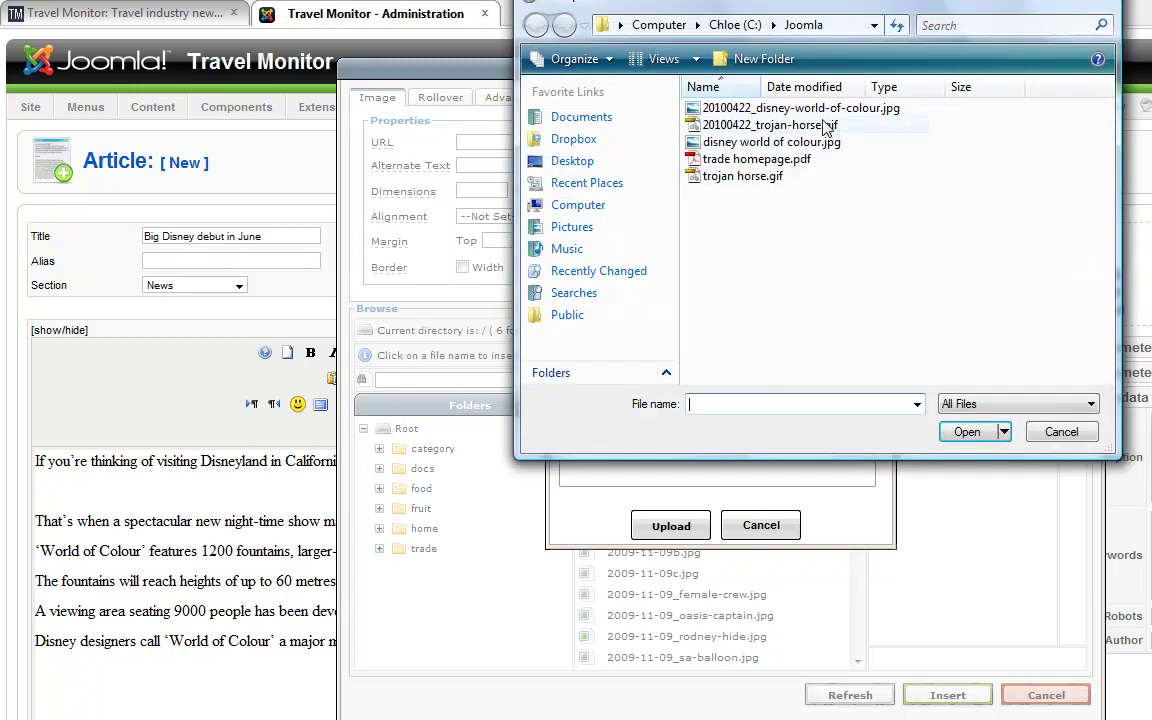
{"action": "left_click", "coordinate": [750, 106]}
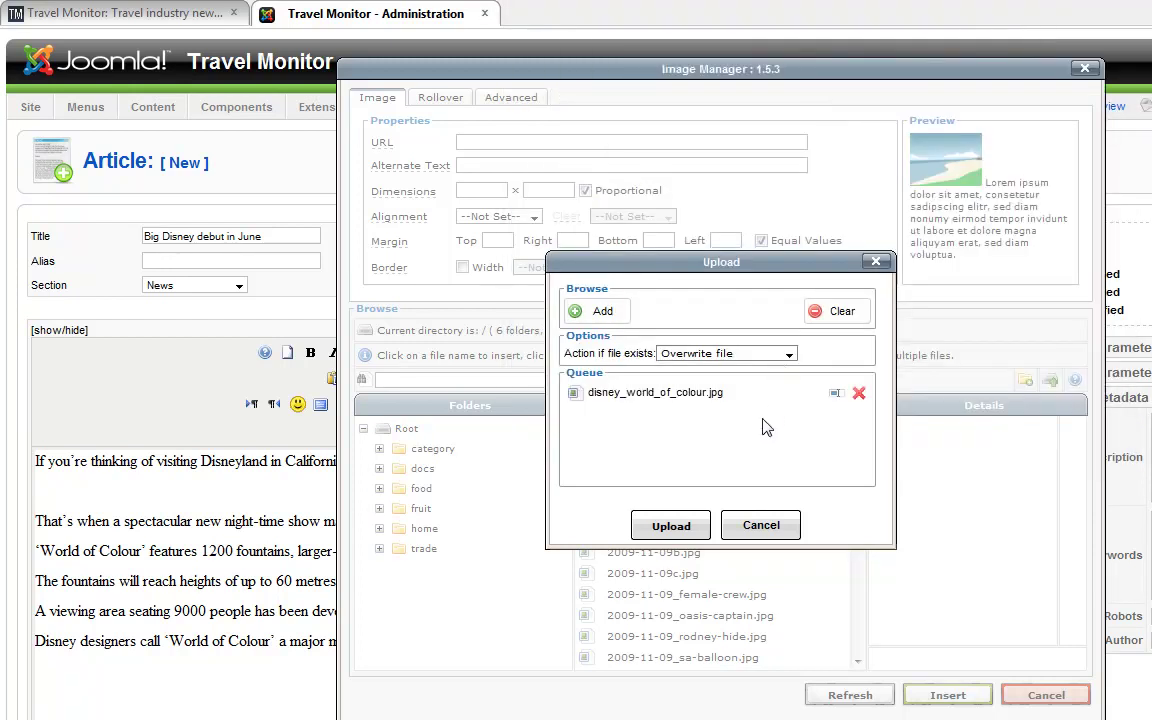
{"action": "left_click", "coordinate": [859, 396]}
{"action": "left_click", "coordinate": [680, 527]}
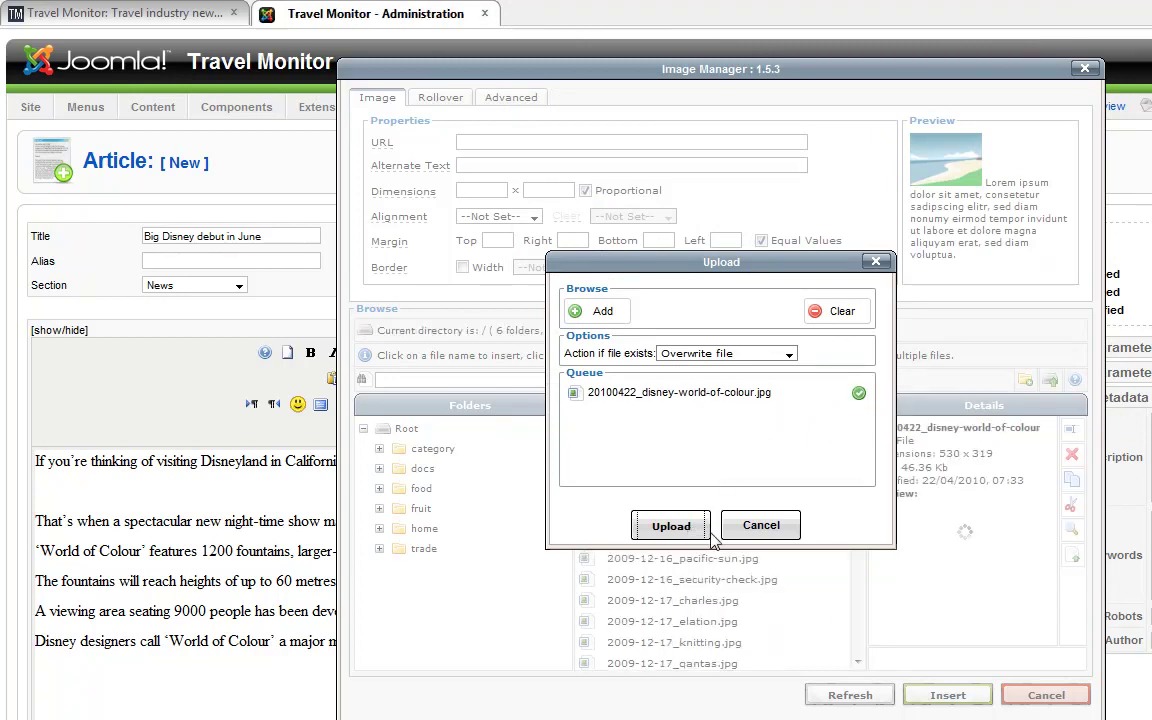
{"action": "left_click", "coordinate": [755, 528]}
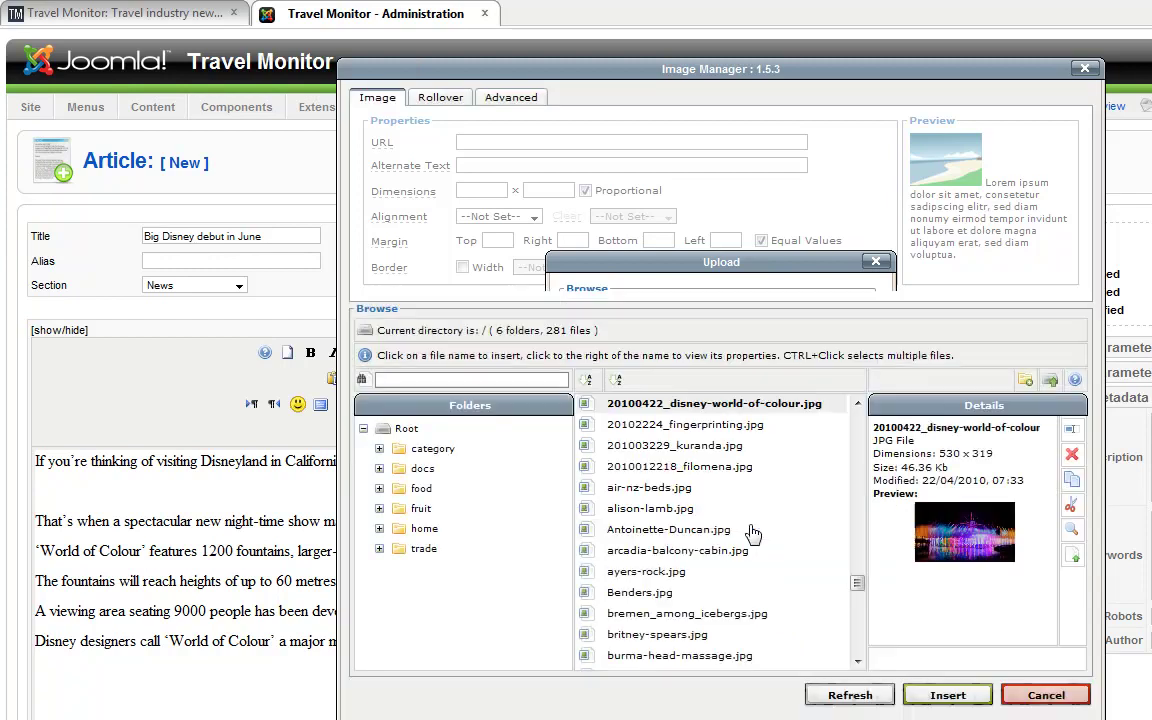
Choose the uploaded Disney image and replace its alternate text with the caption "A Disney preview picture from the 'World of Colour' show." copied from WordPad.
{"action": "left_click", "coordinate": [700, 408]}
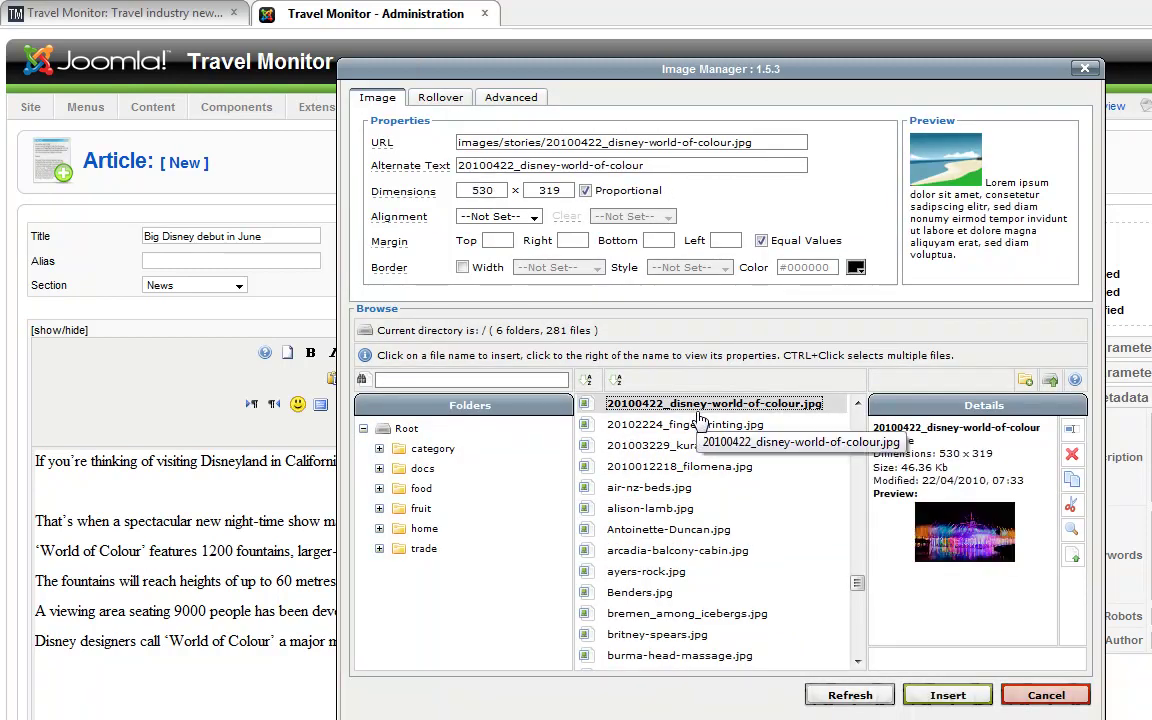
{"action": "key", "text": "alt+Tab"}
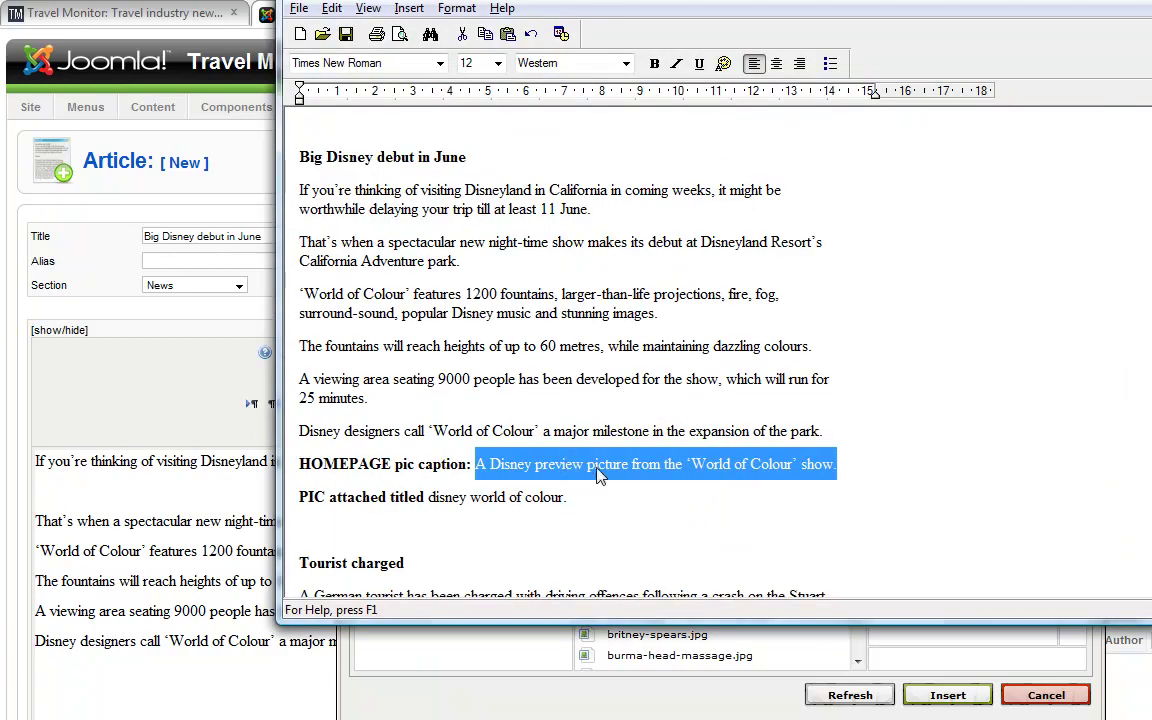
{"action": "right_click", "coordinate": [600, 475]}
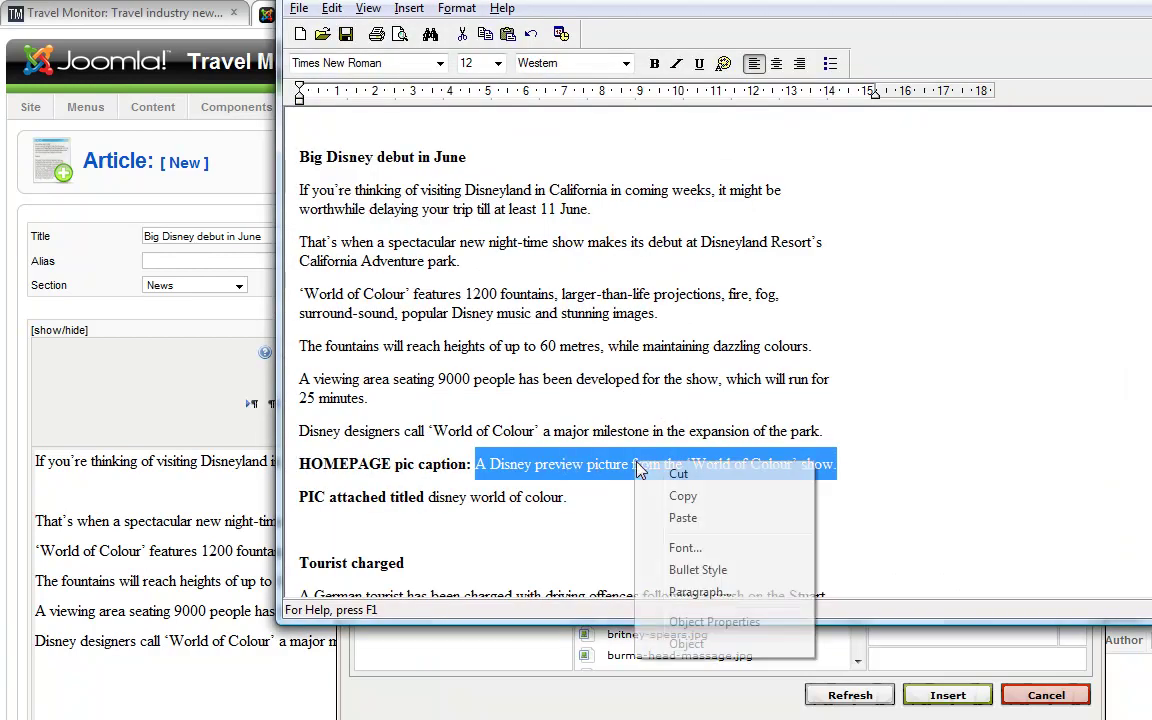
{"action": "left_click", "coordinate": [726, 504]}
{"action": "key", "text": "alt+Tab"}
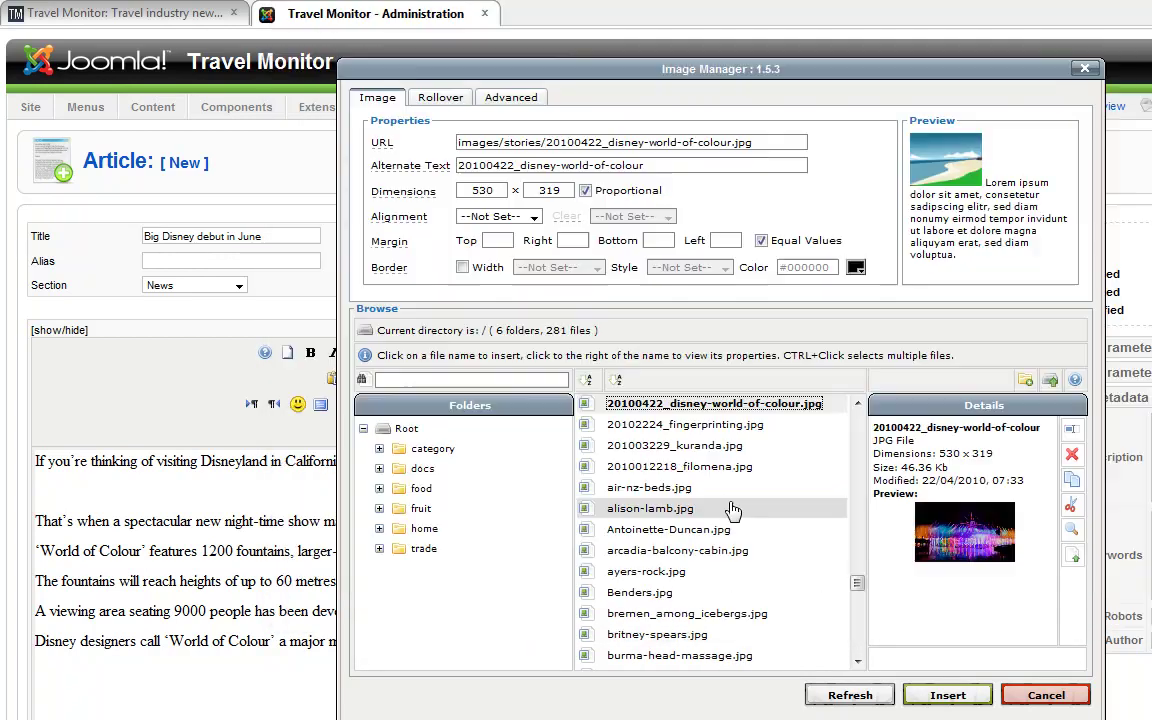
{"action": "left_click_drag", "start_coordinate": [645, 165], "coordinate": [452, 175]}
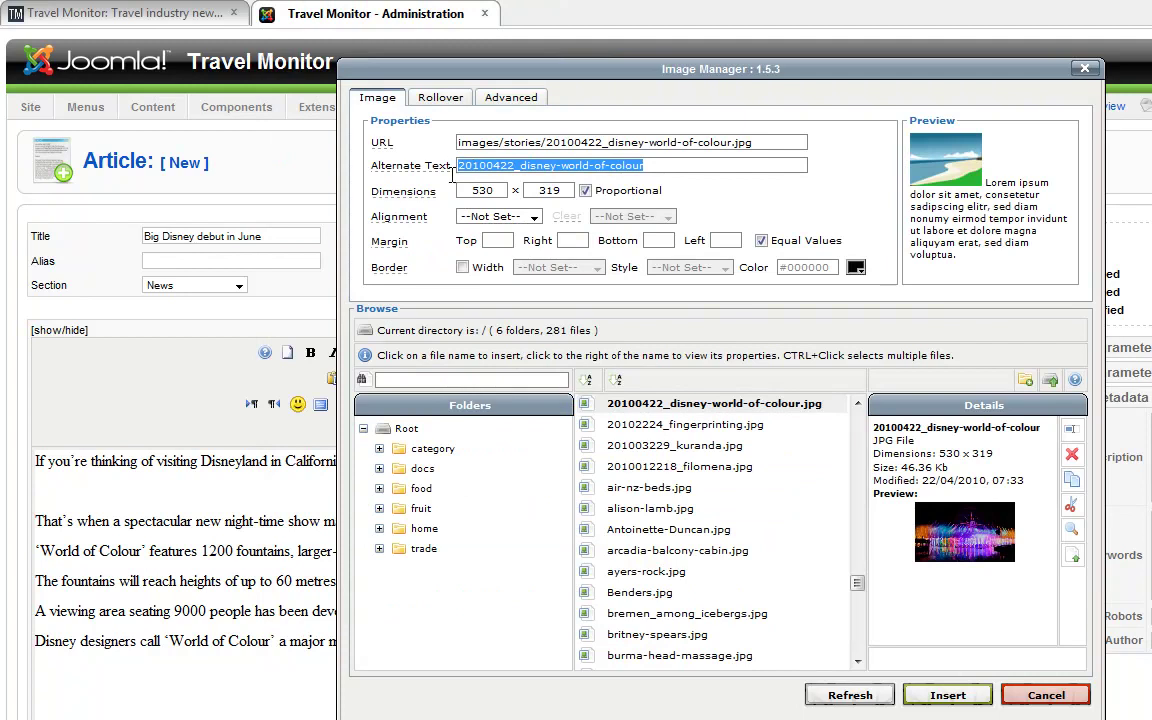
{"action": "key", "text": "ctrl+v"}
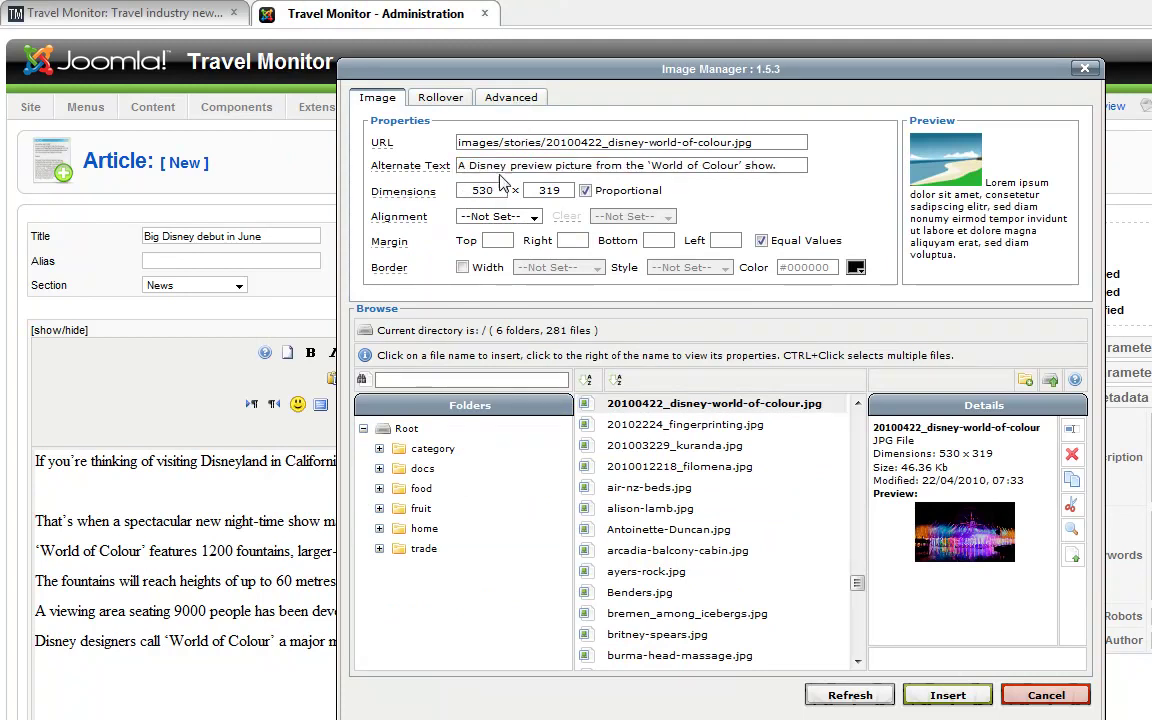
Insert the Disney picture below the opening sentence with the same caption as its title attribute, and save the article.
{"action": "left_click", "coordinate": [505, 97]}
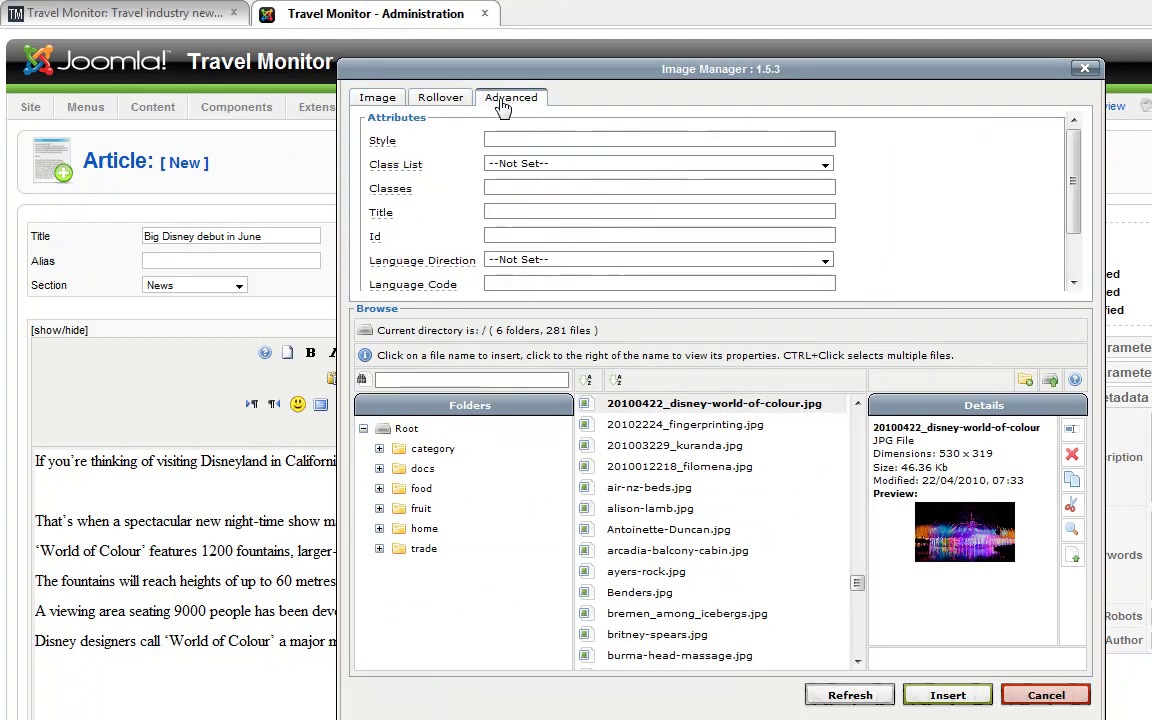
{"action": "left_click", "coordinate": [505, 212]}
{"action": "key", "text": "ctrl+v"}
{"action": "left_click", "coordinate": [377, 97]}
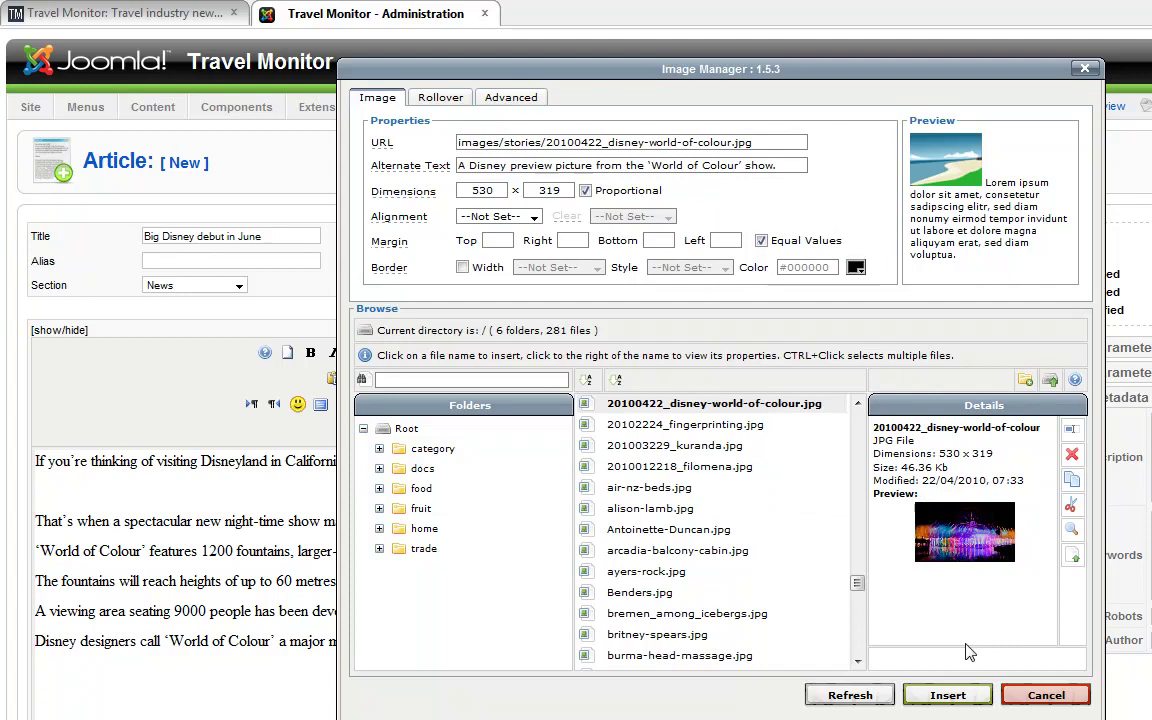
{"action": "left_click", "coordinate": [947, 695]}
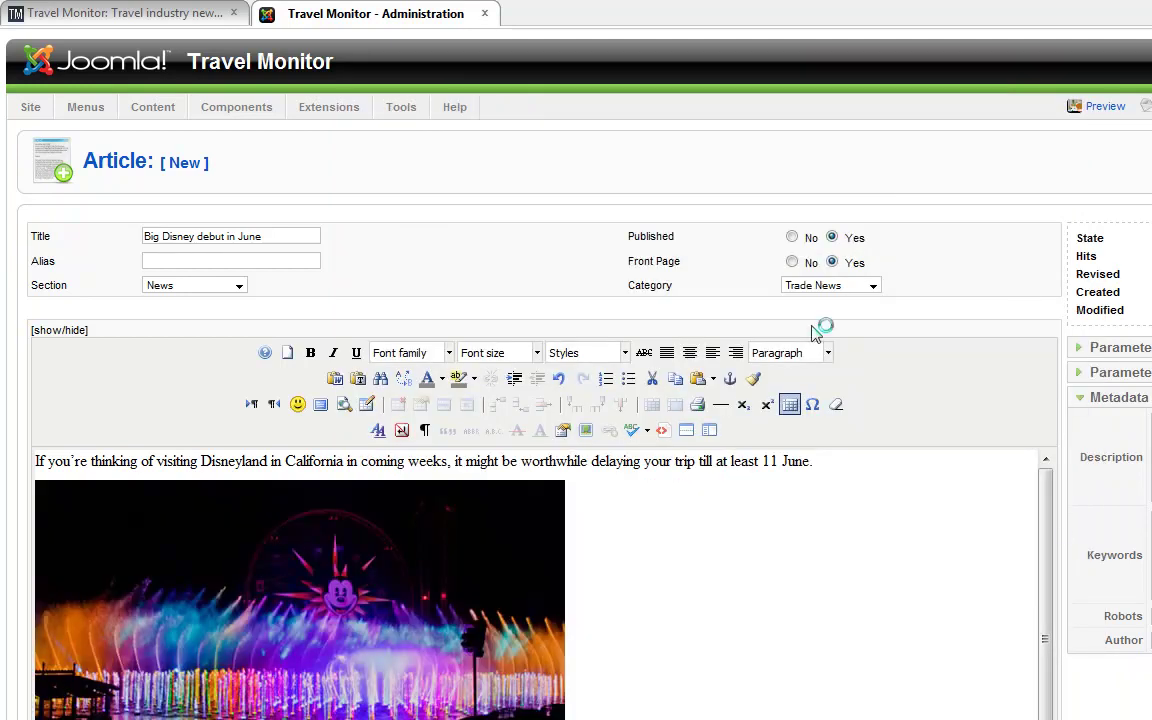
Create a new article titled "A Trojan pr effort", using the headline copied from the WordPad document.
{"action": "key", "text": "alt+Tab"}
{"action": "scroll", "coordinate": [651, 355], "scroll_direction": "up", "scroll_amount": 8}
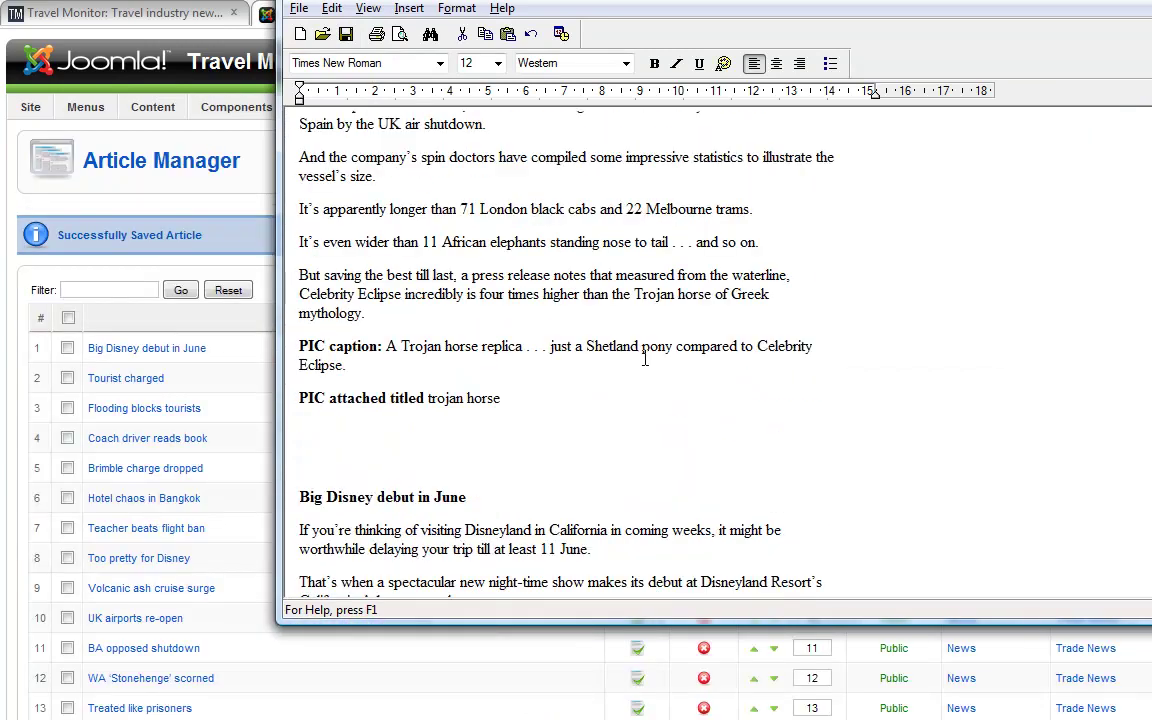
{"action": "left_click_drag", "start_coordinate": [424, 127], "coordinate": [287, 133]}
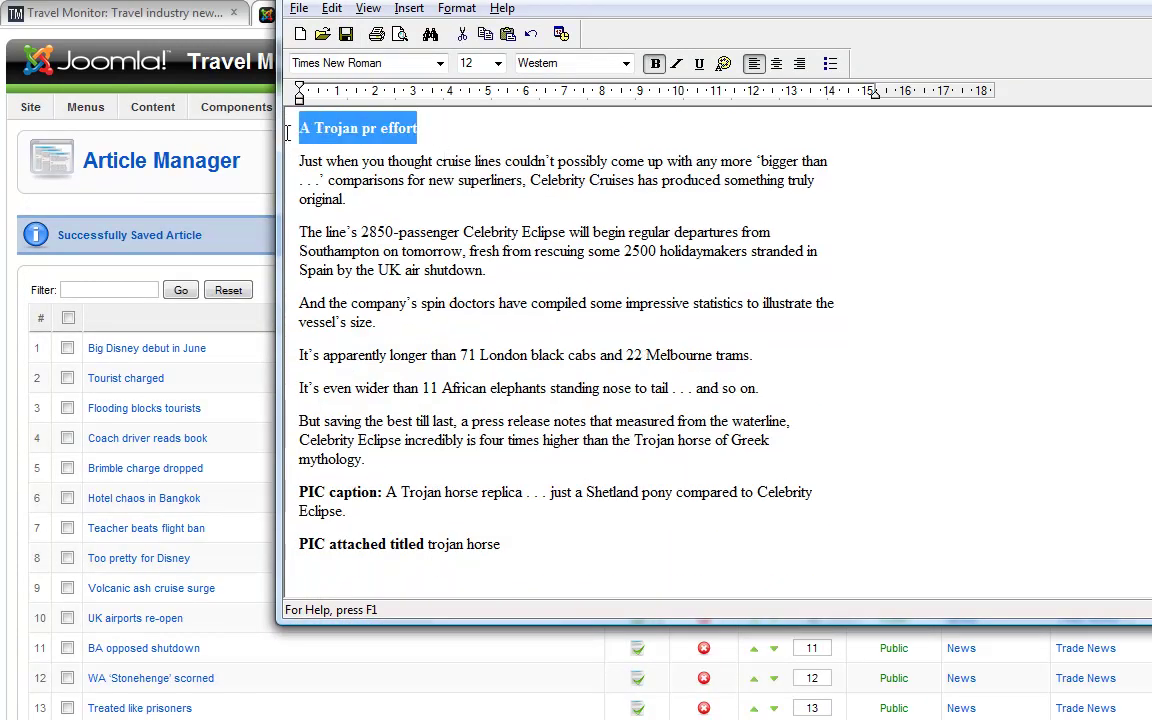
{"action": "left_click", "coordinate": [270, 136]}
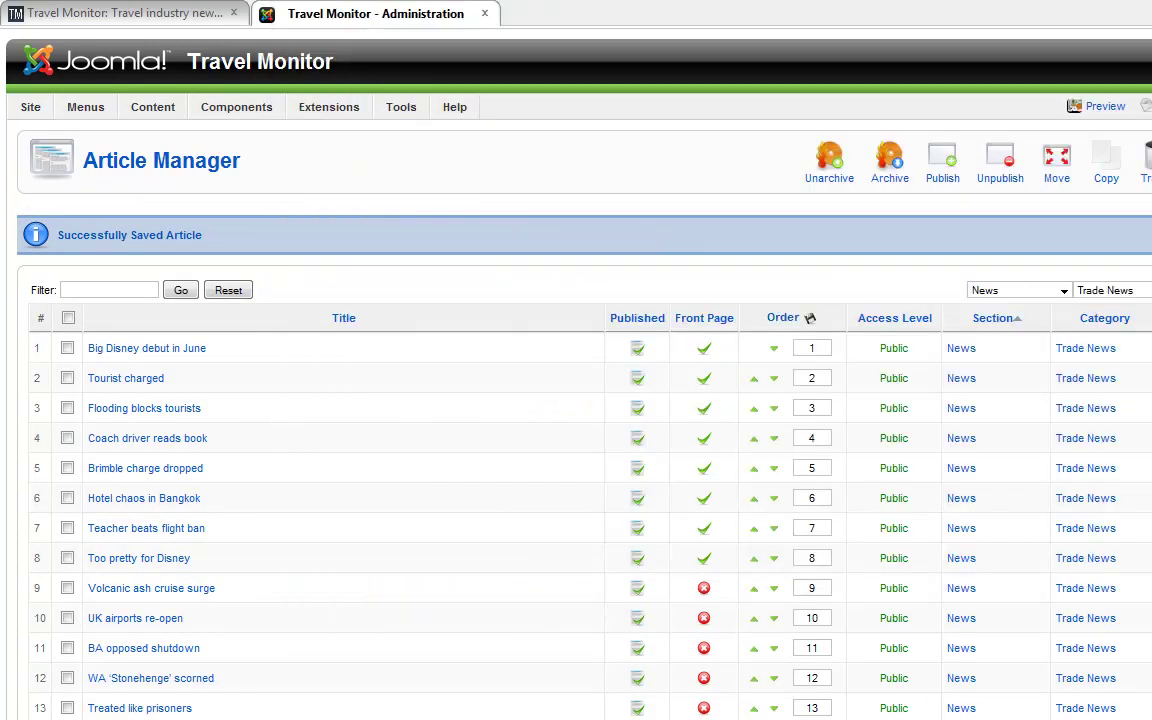
{"action": "left_click", "coordinate": [1150, 165]}
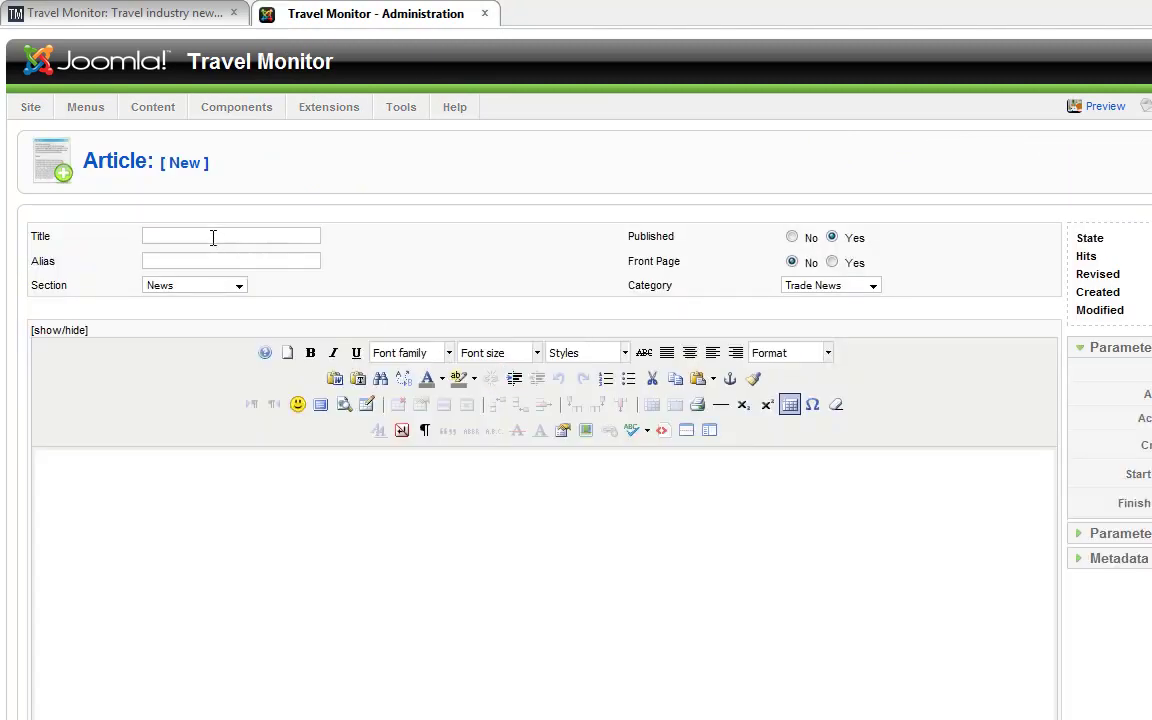
{"action": "key", "text": "ctrl+v"}
Insert the Trojan story's body from WordPad as plain text and add a read-more break after its opening paragraph.
{"action": "key", "text": "alt+Tab"}
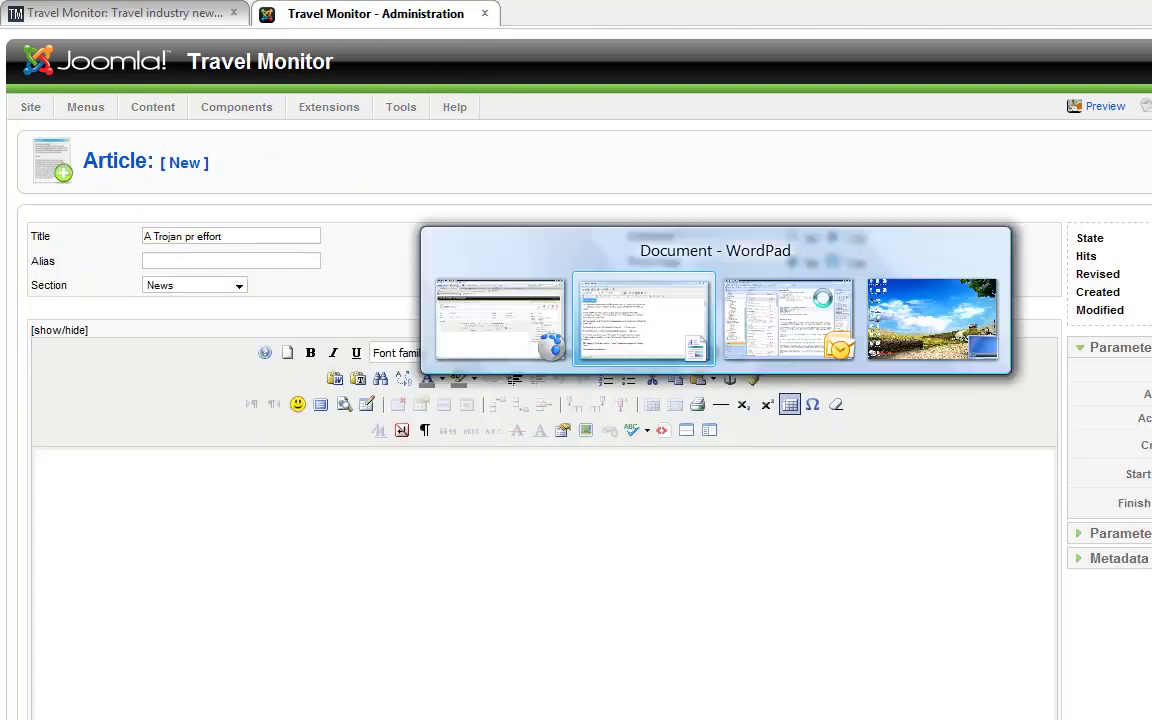
{"action": "left_click_drag", "start_coordinate": [365, 459], "coordinate": [300, 163]}
{"action": "key", "text": "alt+Tab"}
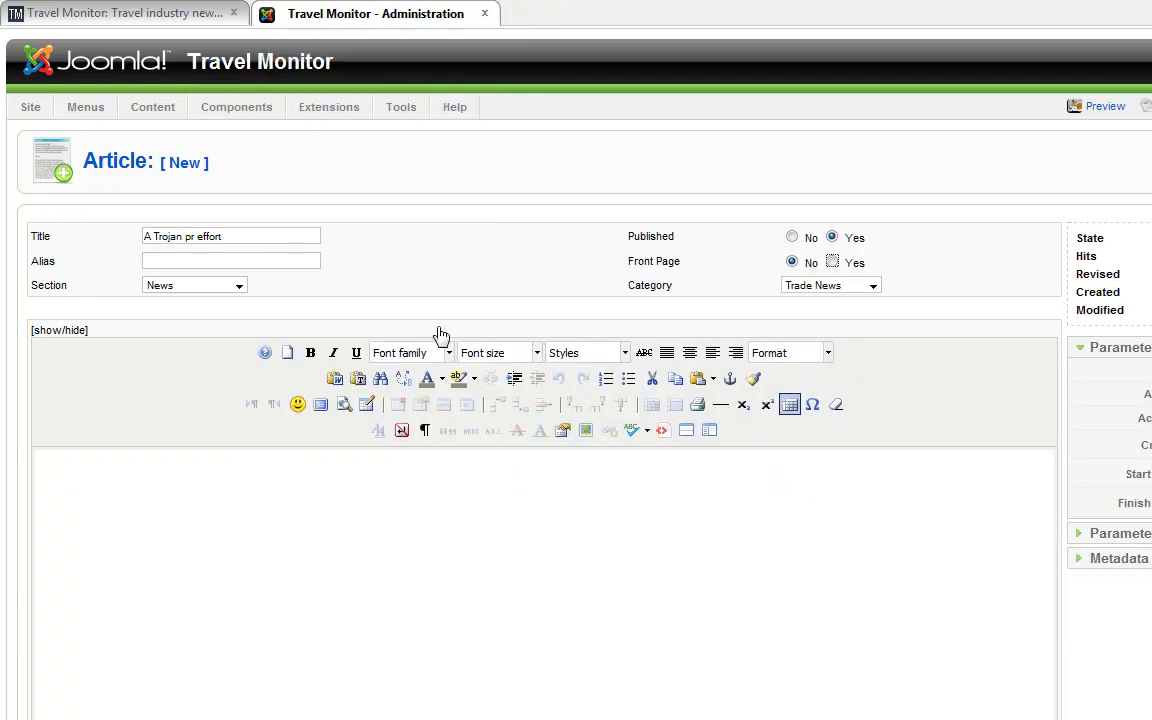
{"action": "left_click", "coordinate": [336, 378]}
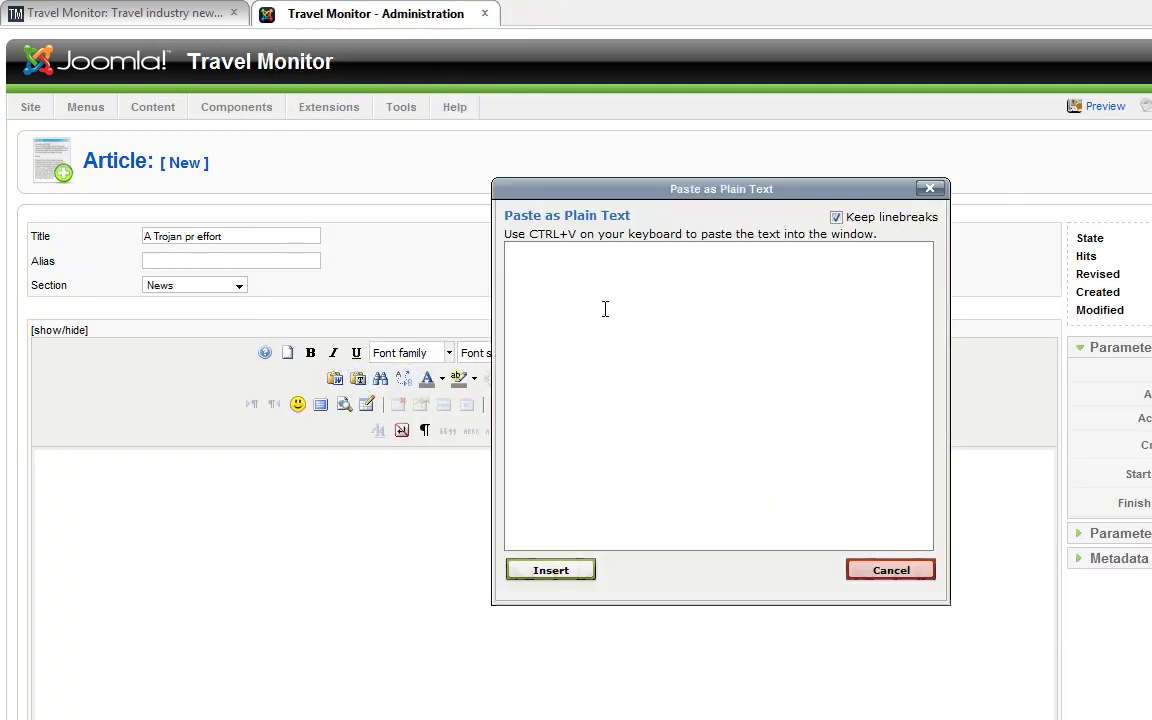
{"action": "key", "text": "ctrl+v"}
{"action": "left_click", "coordinate": [565, 569]}
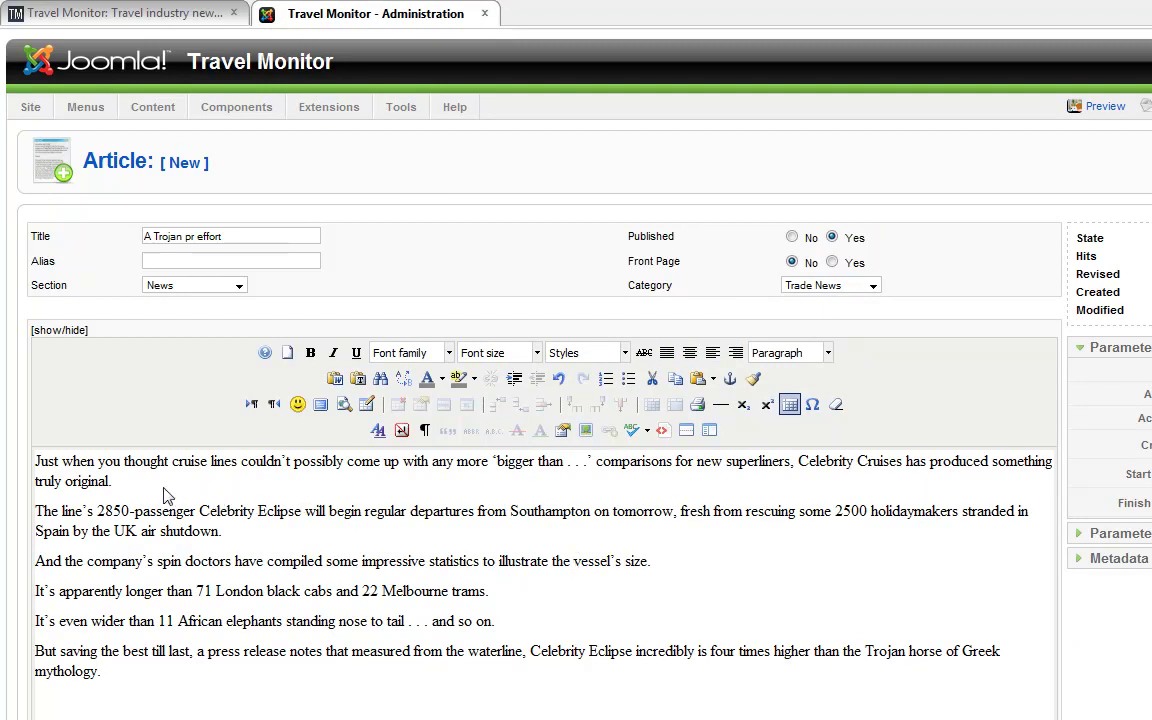
{"action": "key", "text": "Return"}
{"action": "left_click", "coordinate": [686, 430]}
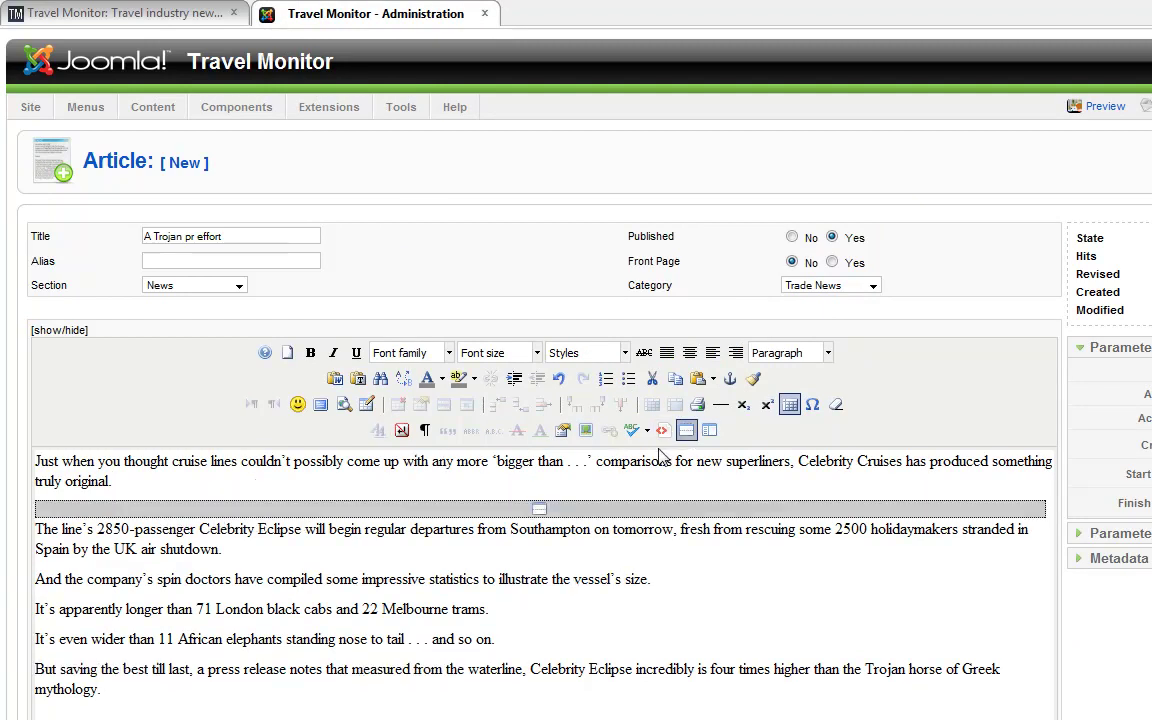
Upload 20100422_trojan-horse.gif through the image manager, with the insertion point at the start of the paragraph below the read-more break.
{"action": "left_click", "coordinate": [177, 530]}
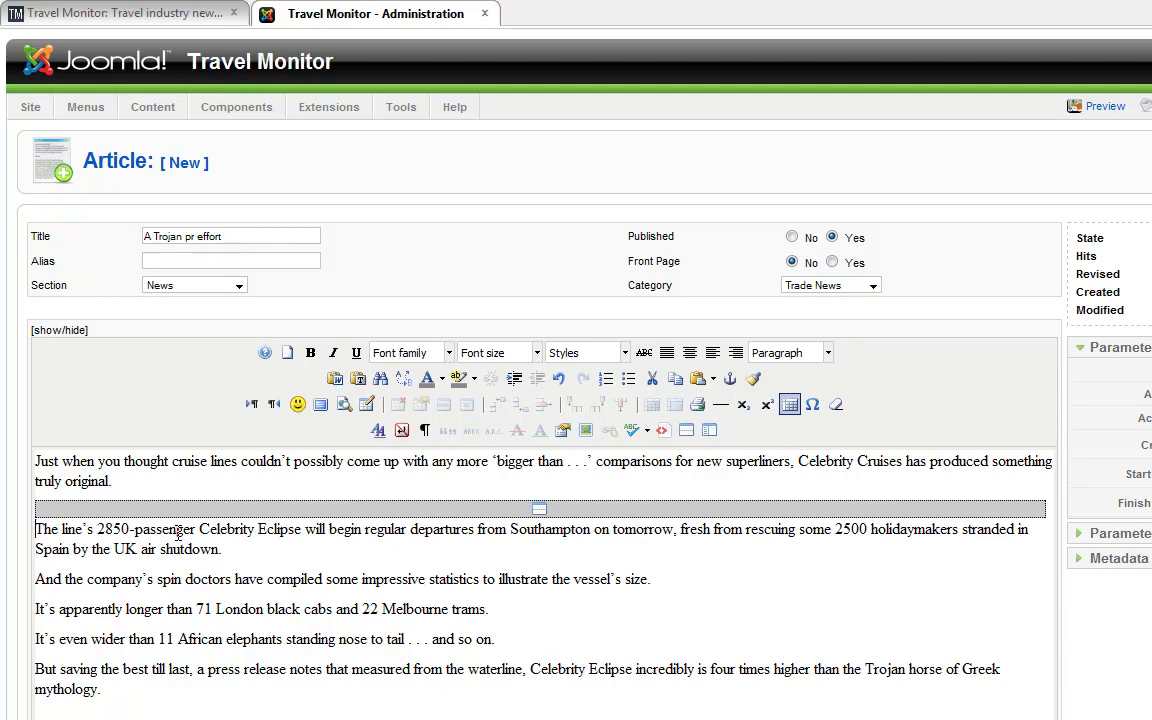
{"action": "left_click", "coordinate": [586, 430]}
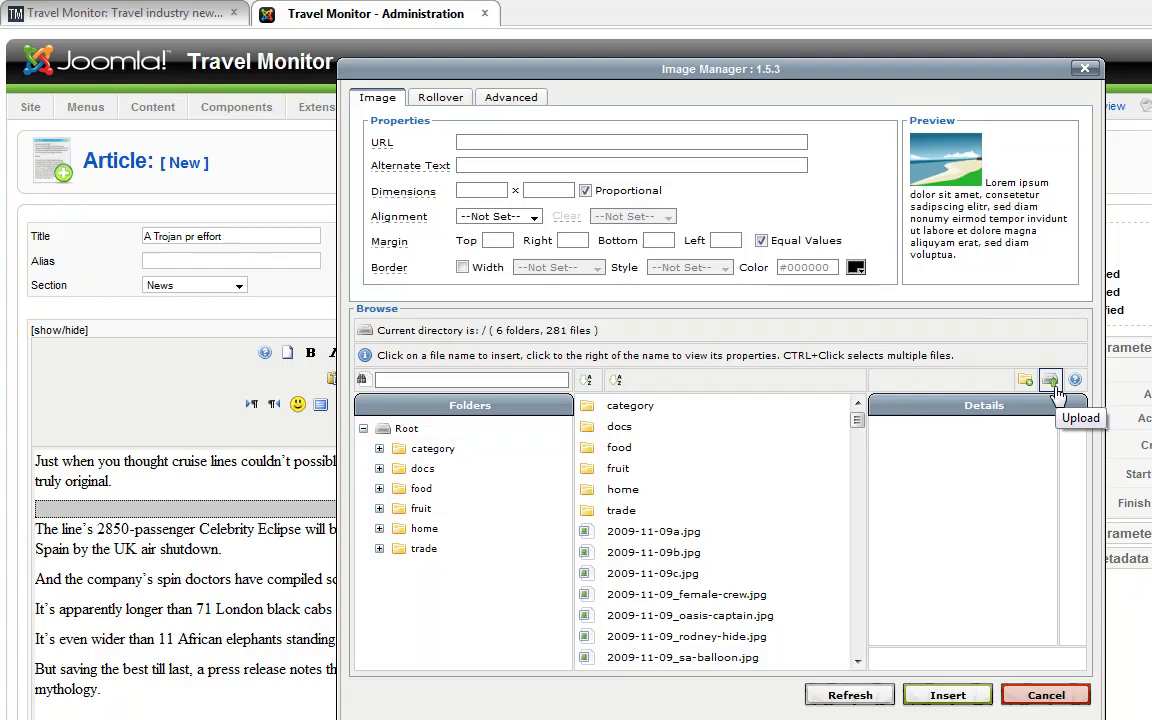
{"action": "left_click", "coordinate": [1050, 381]}
{"action": "left_click", "coordinate": [588, 309]}
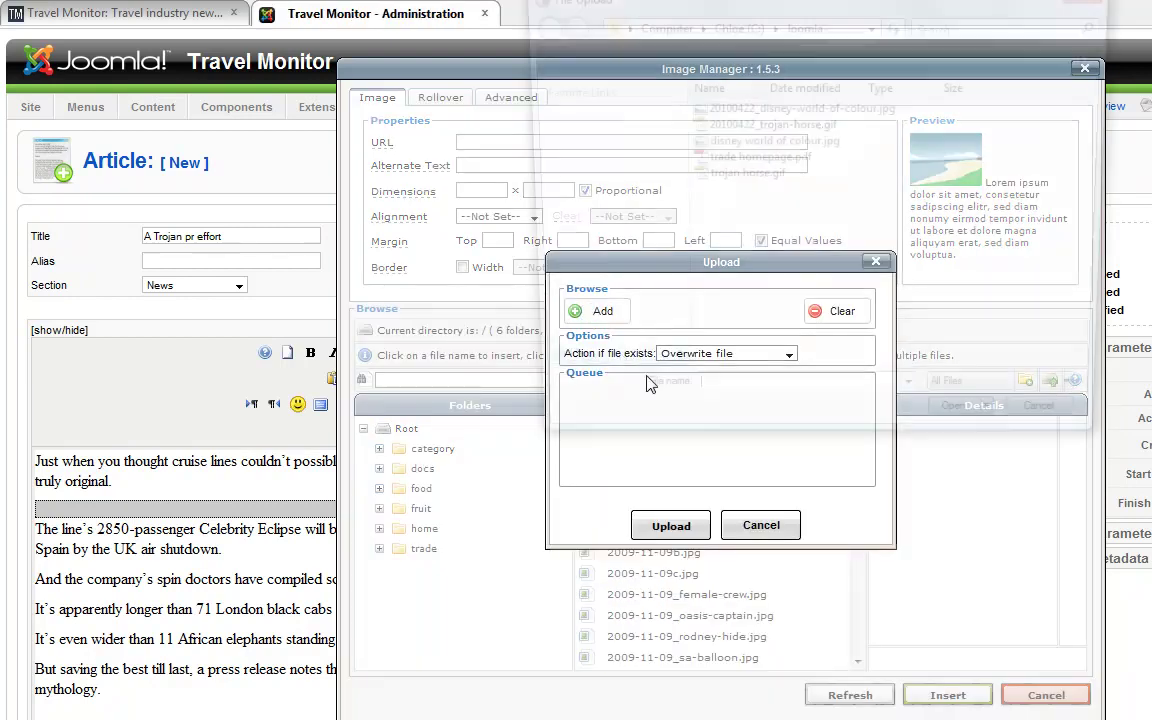
{"action": "double_click", "coordinate": [728, 125]}
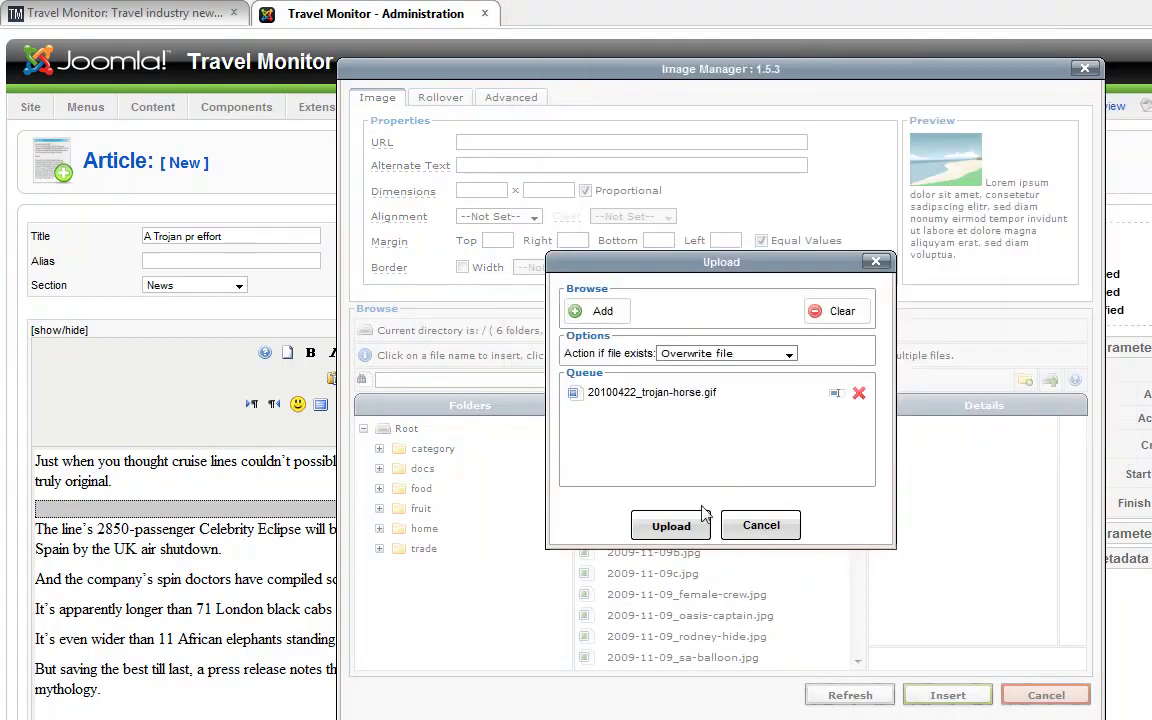
{"action": "left_click", "coordinate": [690, 526]}
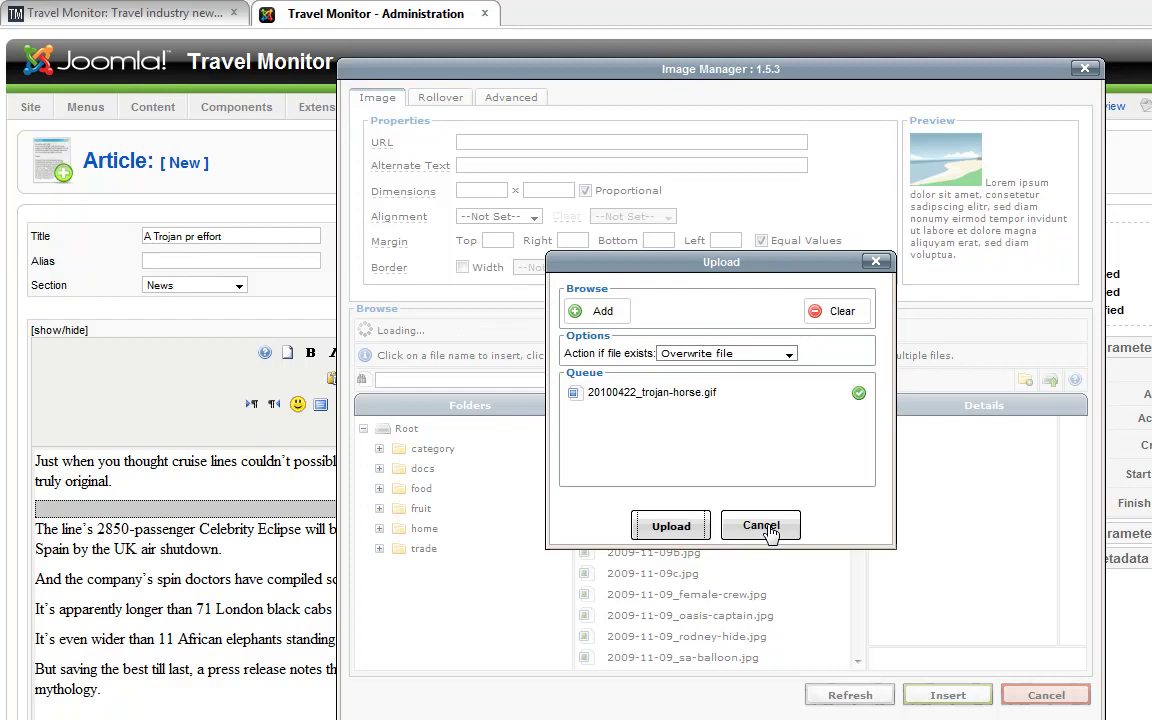
{"action": "left_click", "coordinate": [769, 532]}
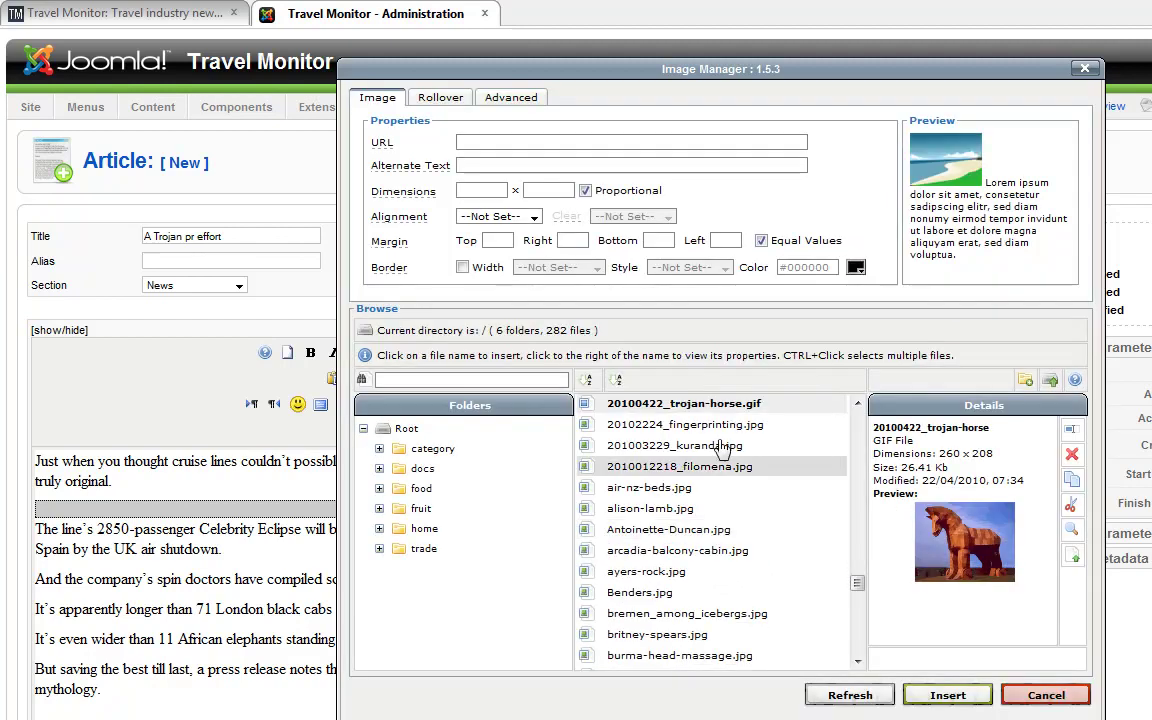
Choose the uploaded Trojan horse image, align it right, and set its margins to 5 top, 5 bottom and 10 left.
{"action": "left_click", "coordinate": [684, 403]}
{"action": "left_click", "coordinate": [505, 220]}
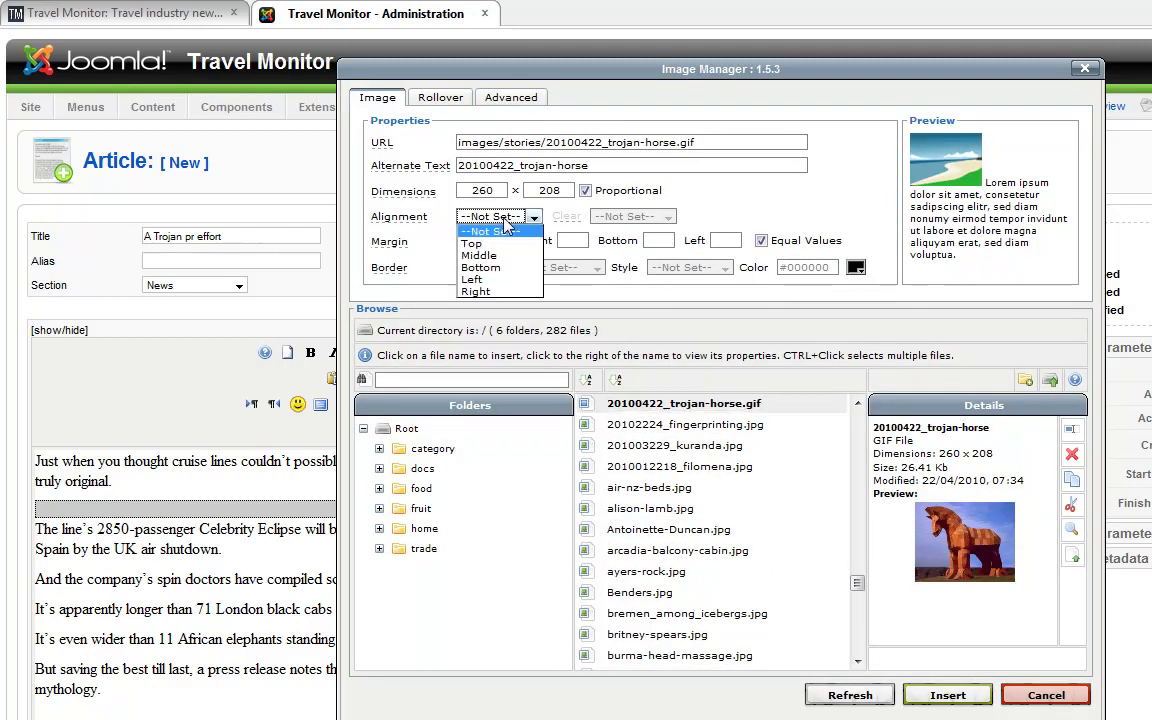
{"action": "left_click", "coordinate": [478, 291]}
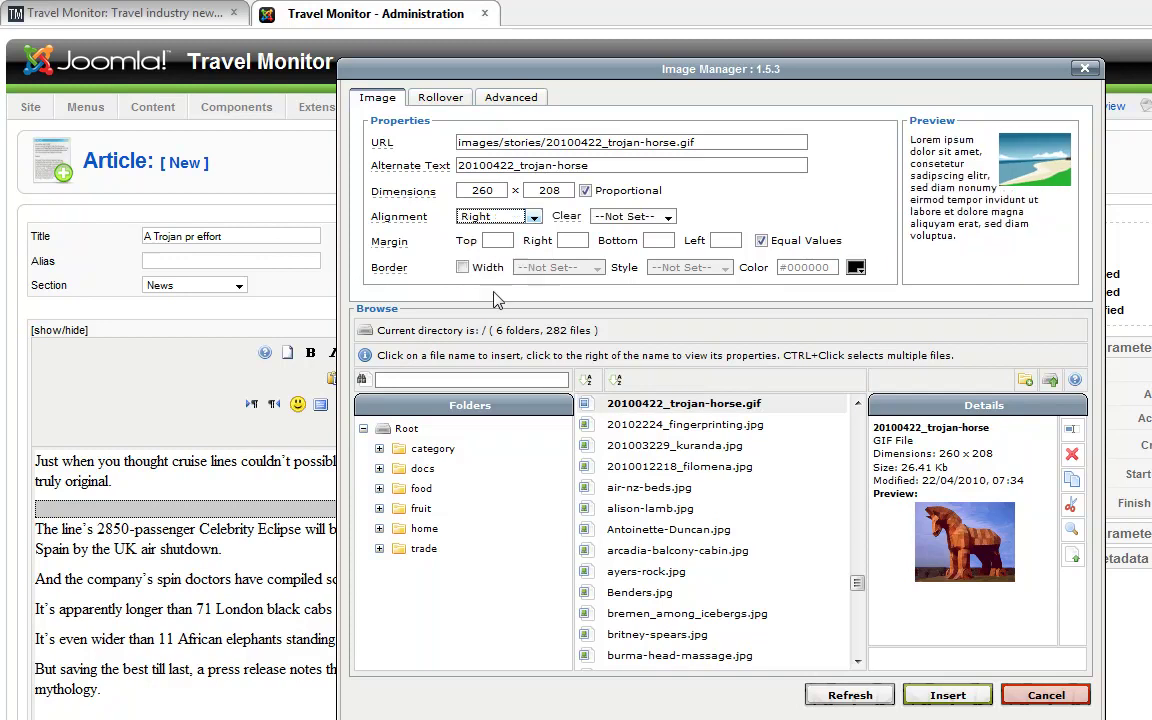
{"action": "left_click", "coordinate": [725, 238]}
{"action": "type", "text": "10"}
{"action": "left_click", "coordinate": [660, 240]}
{"action": "type", "text": "5"}
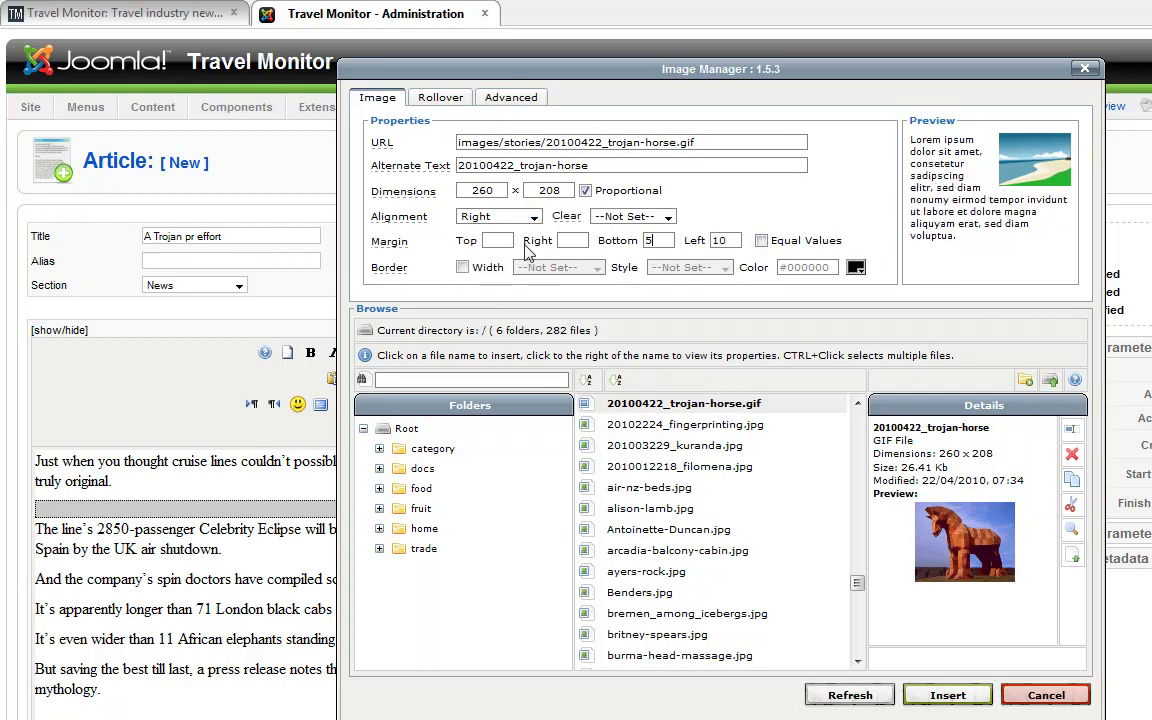
{"action": "left_click", "coordinate": [497, 240]}
{"action": "type", "text": "5"}
{"action": "left_click", "coordinate": [578, 240]}
Copy "A Trojan horse replica . . . just a Shetland pony compared to Celebrity Eclipse." from WordPad into the image's alternate text and title attribute.
{"action": "key", "text": "alt+Tab"}
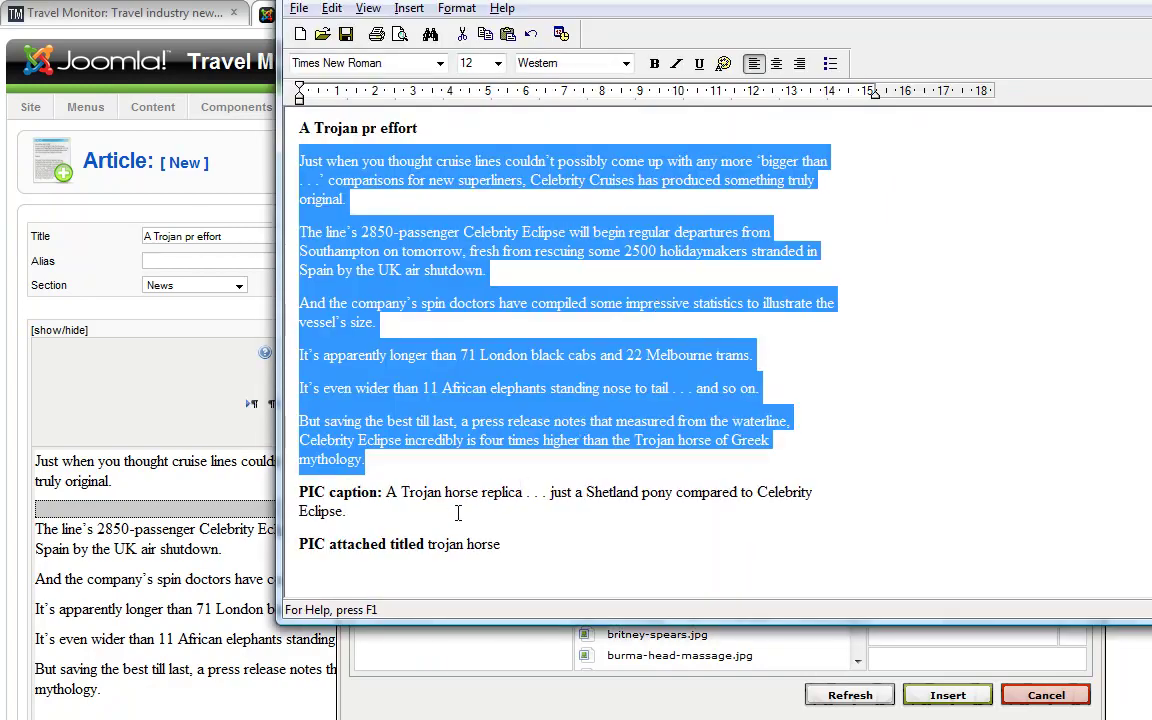
{"action": "left_click_drag", "start_coordinate": [386, 492], "coordinate": [346, 511]}
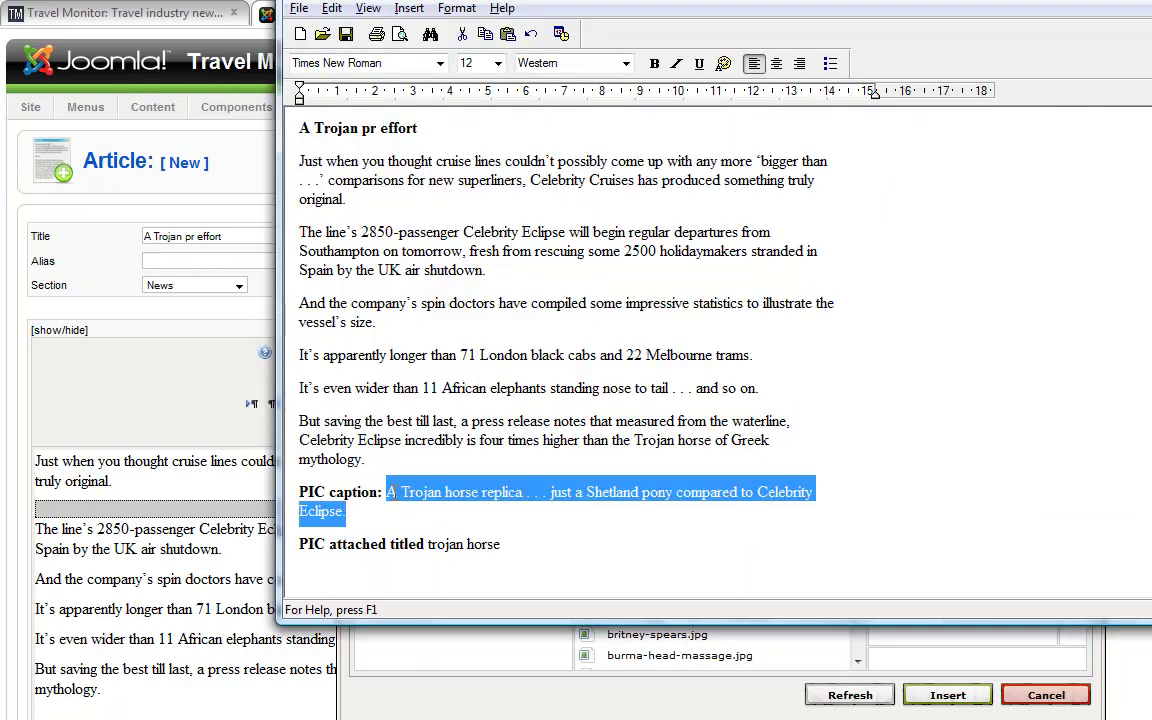
{"action": "right_click", "coordinate": [458, 492]}
{"action": "left_click", "coordinate": [480, 527]}
{"action": "key", "text": "alt+Tab"}
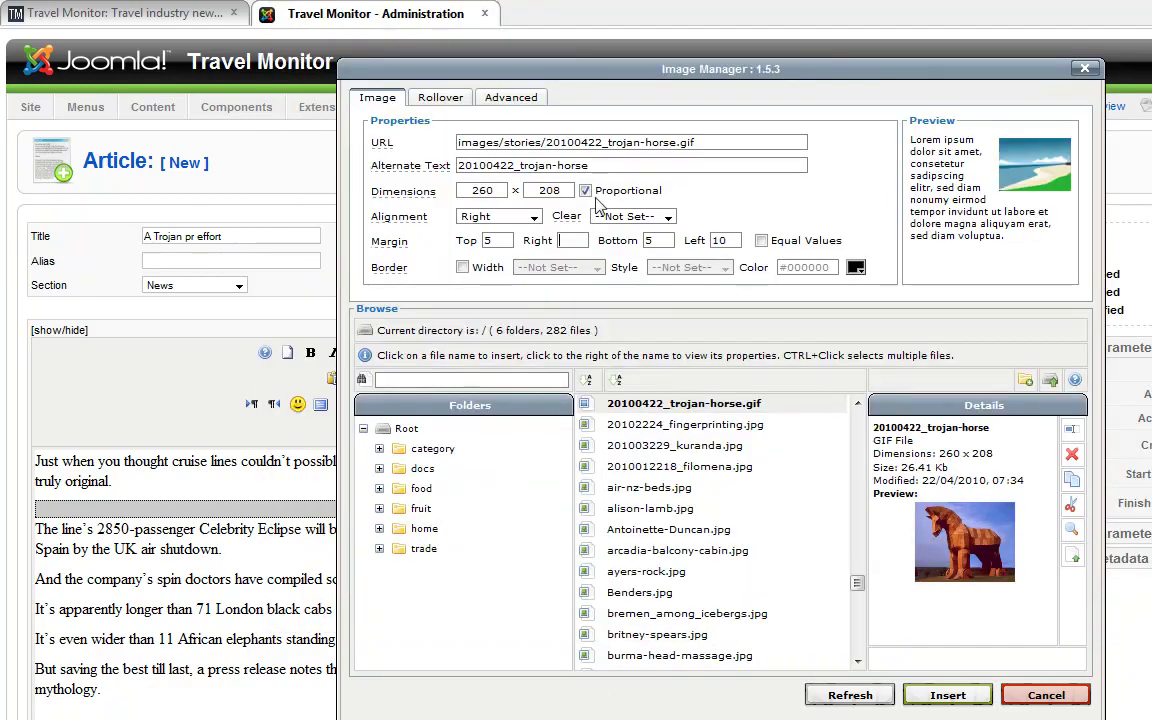
{"action": "left_click_drag", "start_coordinate": [545, 165], "coordinate": [370, 167]}
{"action": "key", "text": "ctrl+v"}
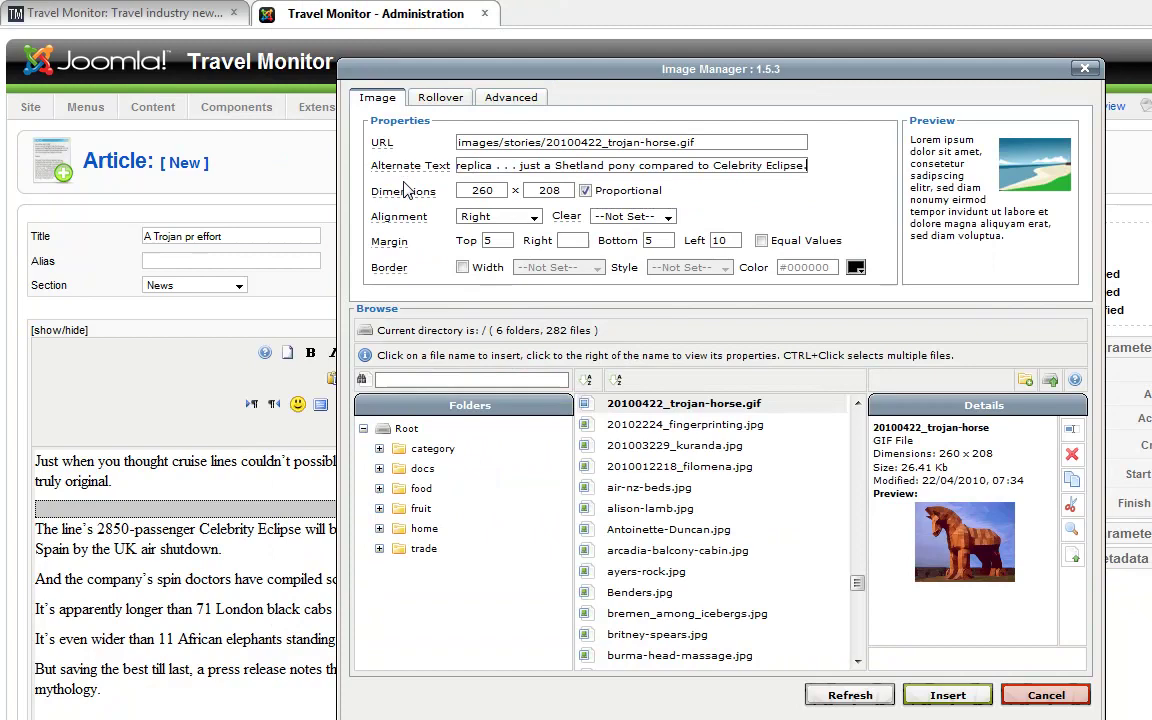
{"action": "left_click", "coordinate": [509, 97]}
{"action": "left_click", "coordinate": [499, 211]}
{"action": "key", "text": "ctrl+v"}
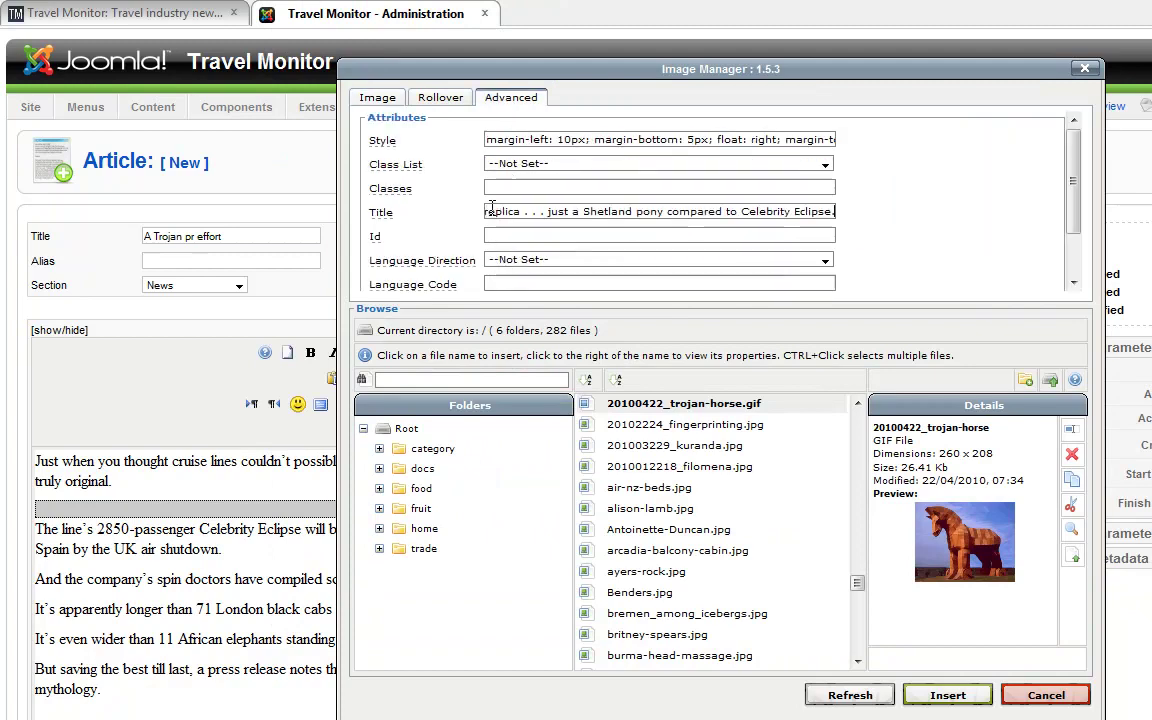
Insert the Trojan horse picture below the read-more break, set Front Page to Yes, and save the article.
{"action": "left_click", "coordinate": [377, 98]}
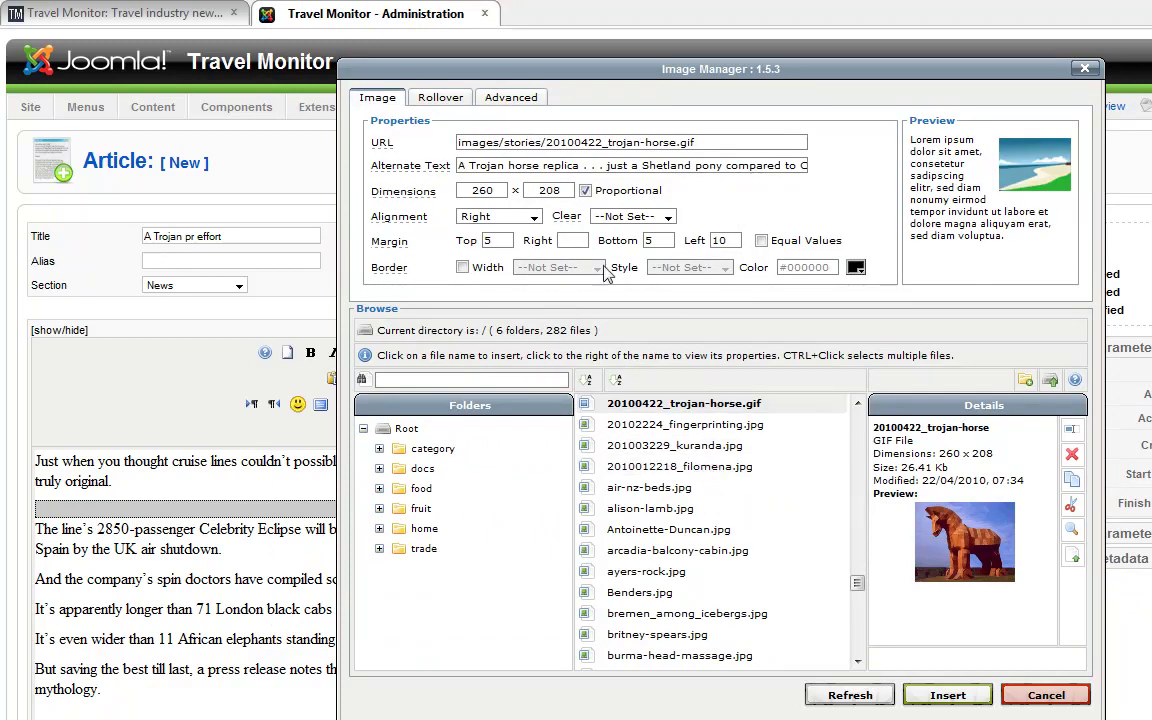
{"action": "left_click", "coordinate": [947, 695]}
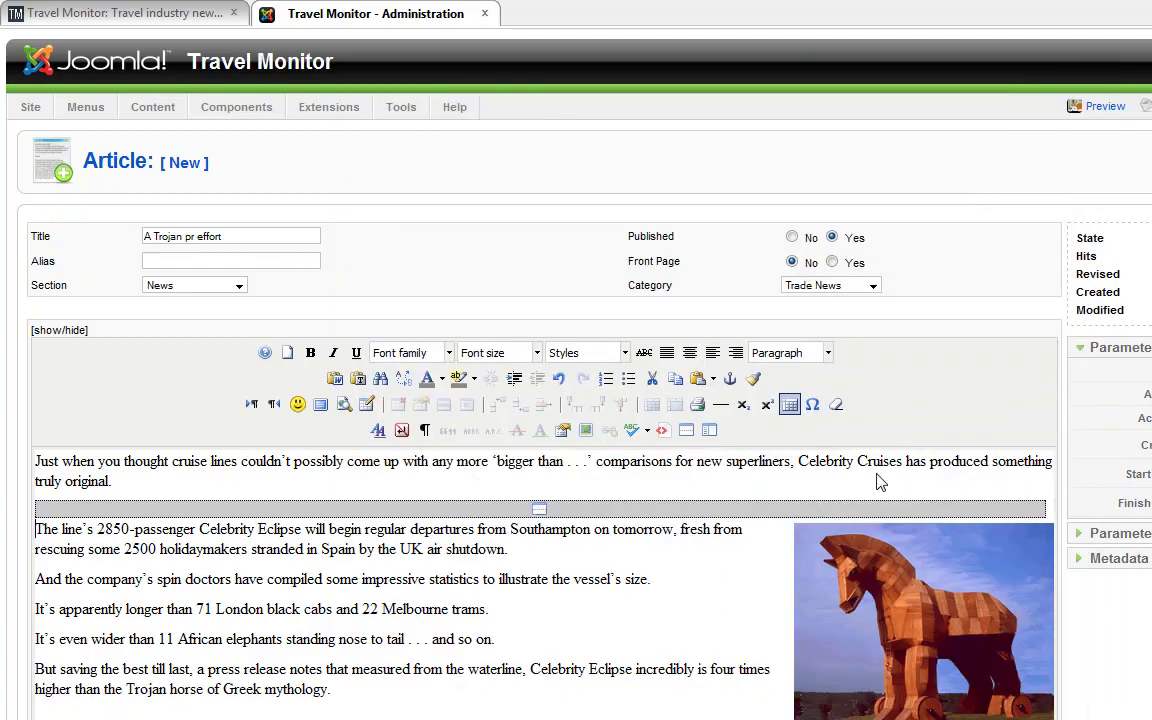
{"action": "left_click", "coordinate": [832, 262]}
{"action": "left_click", "coordinate": [600, 435]}
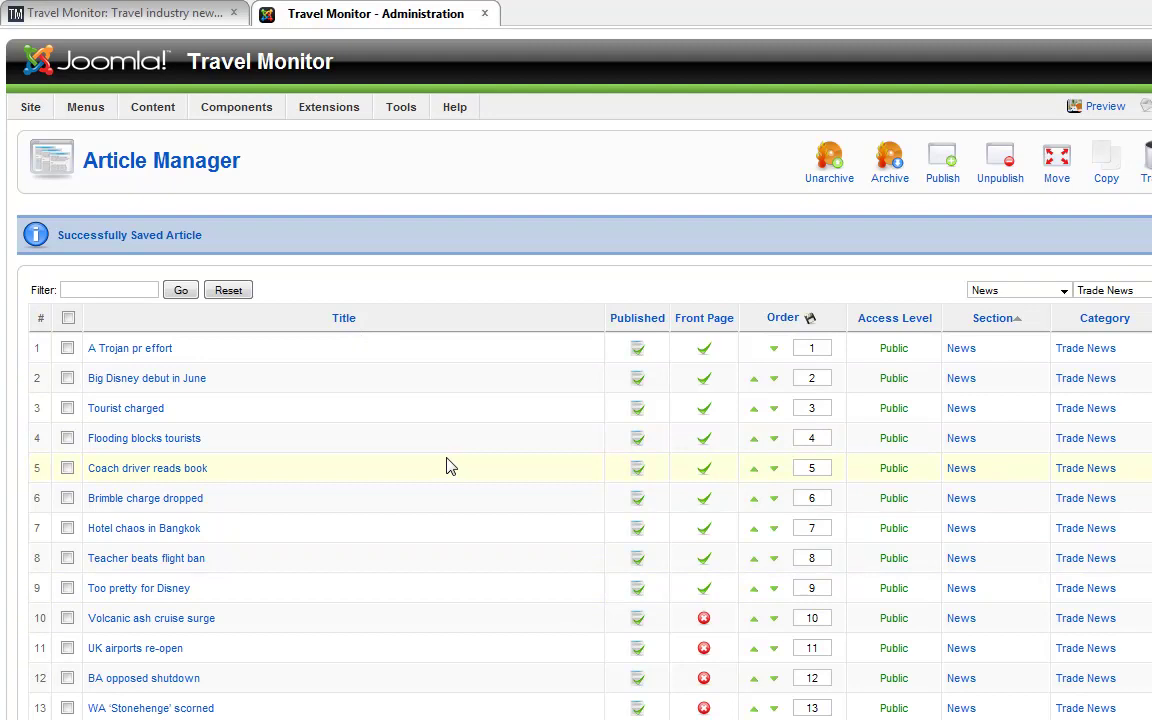
Move "Big Disney debut in June" up to first place in the Front Page Manager.
{"action": "mouse_move", "coordinate": [152, 108]}
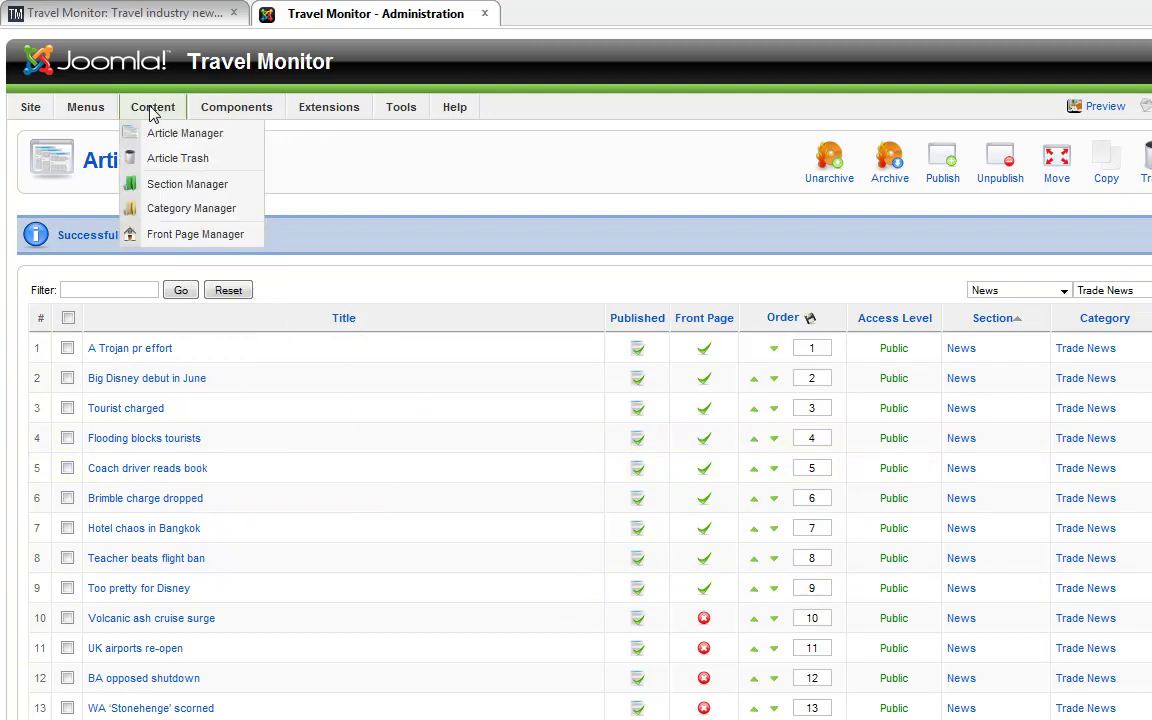
{"action": "left_click", "coordinate": [190, 238]}
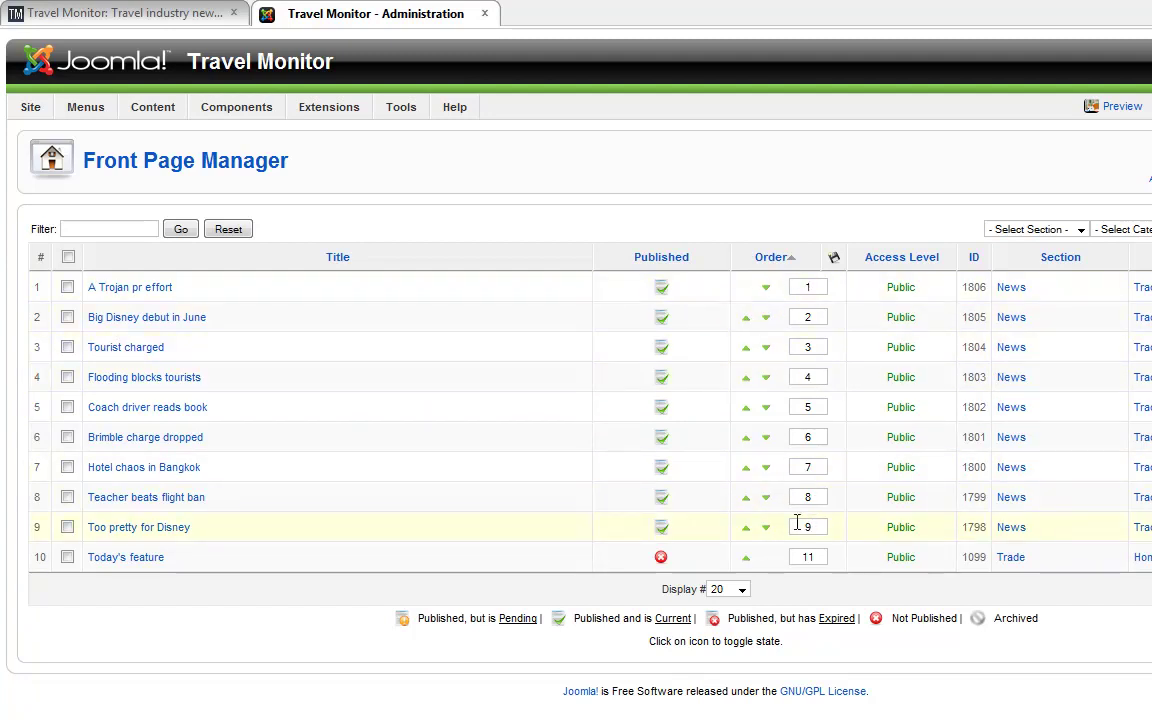
{"action": "left_click", "coordinate": [745, 319]}
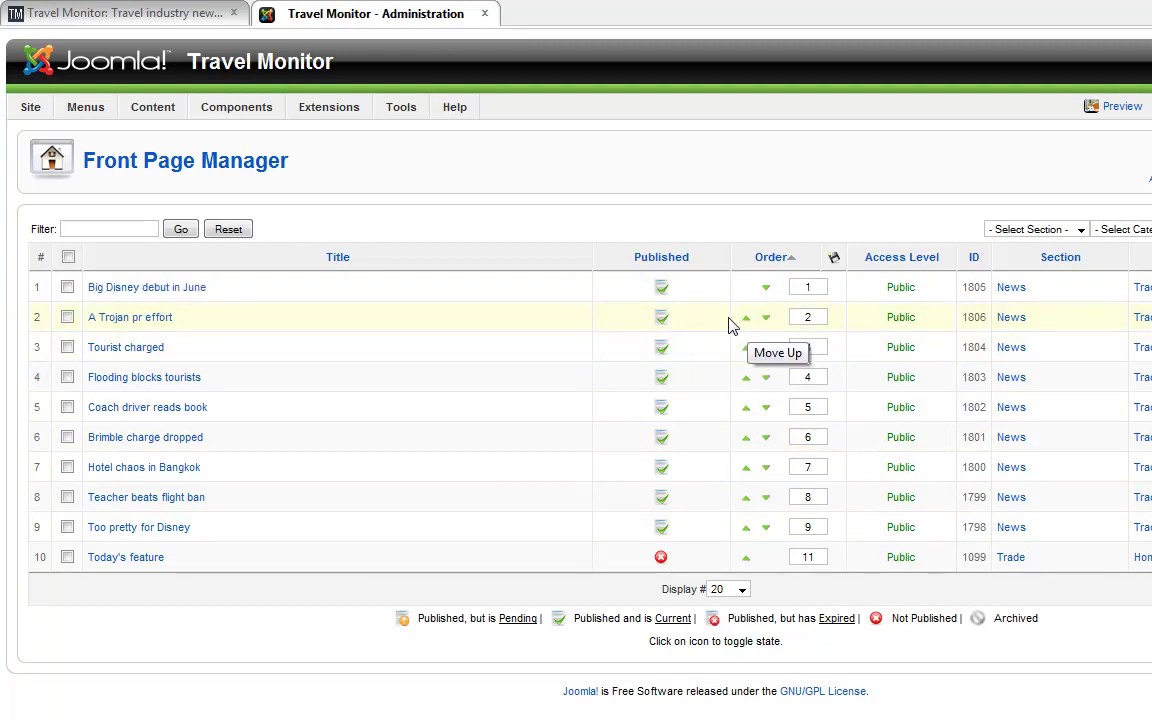
Reload the Travel Monitor home page and check the lead story, its picture caption and the order of the stories below.
{"action": "left_click", "coordinate": [155, 14]}
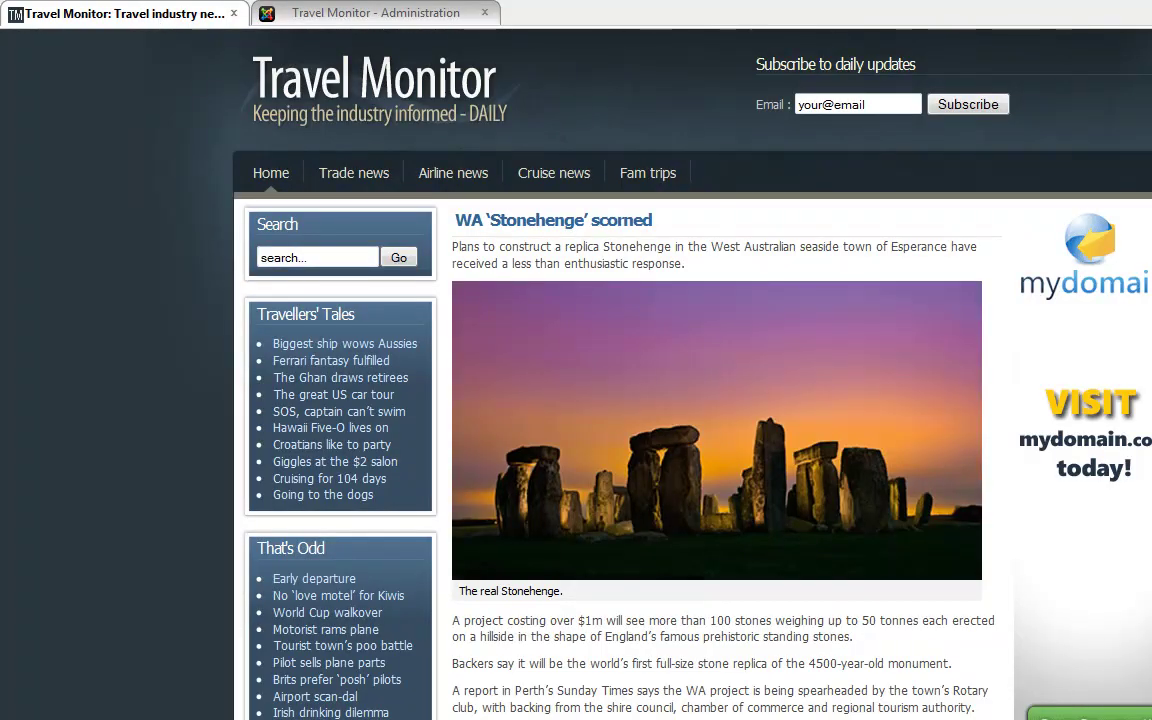
{"action": "key", "text": "F5"}
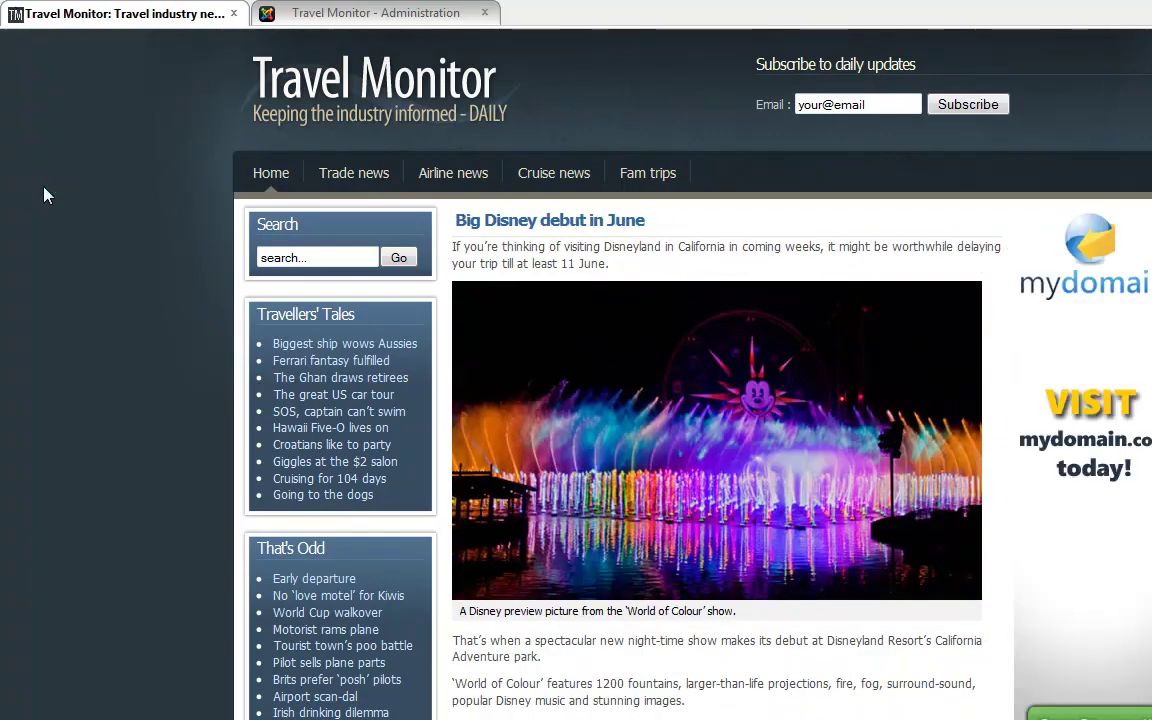
{"action": "scroll", "coordinate": [44, 195], "scroll_direction": "down", "scroll_amount": 3}
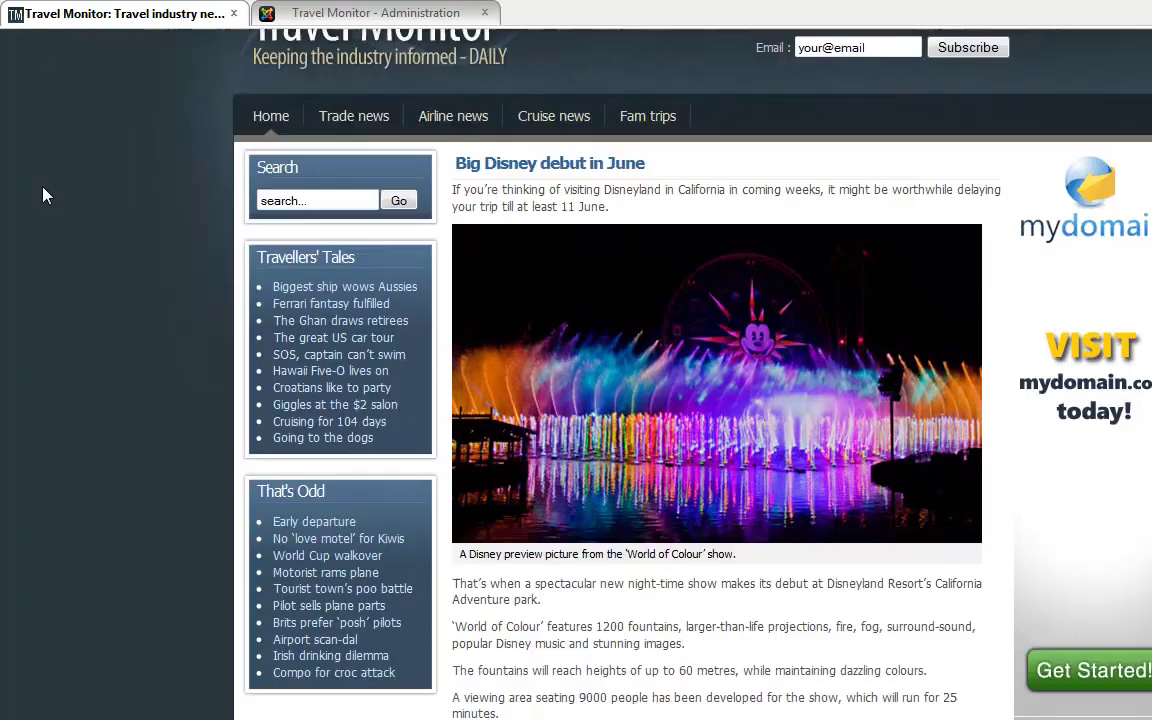
{"action": "scroll", "coordinate": [44, 195], "scroll_direction": "down", "scroll_amount": 6}
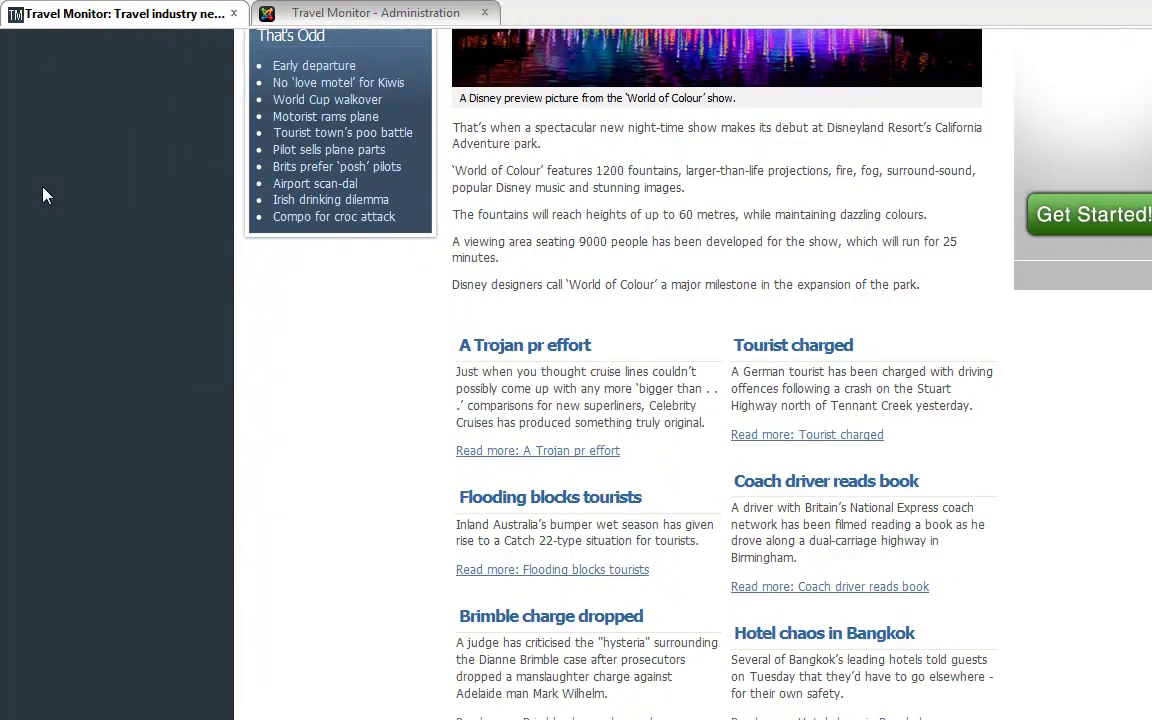
{"action": "scroll", "coordinate": [44, 195], "scroll_direction": "down", "scroll_amount": 1}
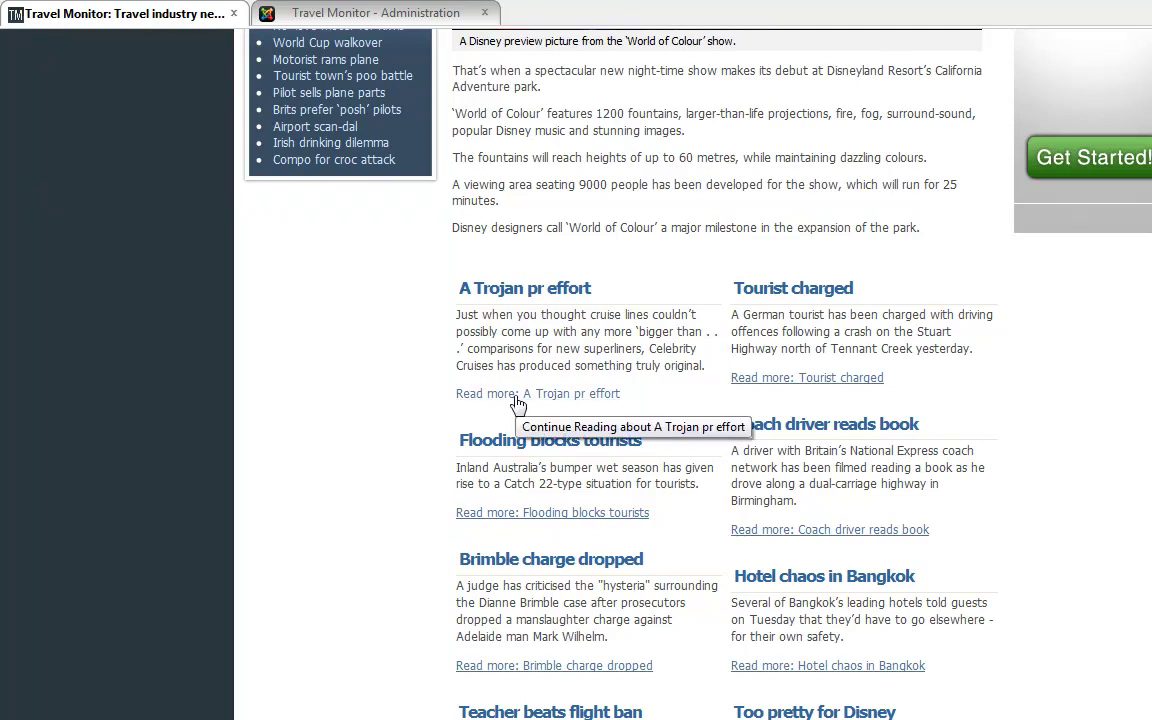
{"action": "scroll", "coordinate": [112, 366], "scroll_direction": "down", "scroll_amount": 5}
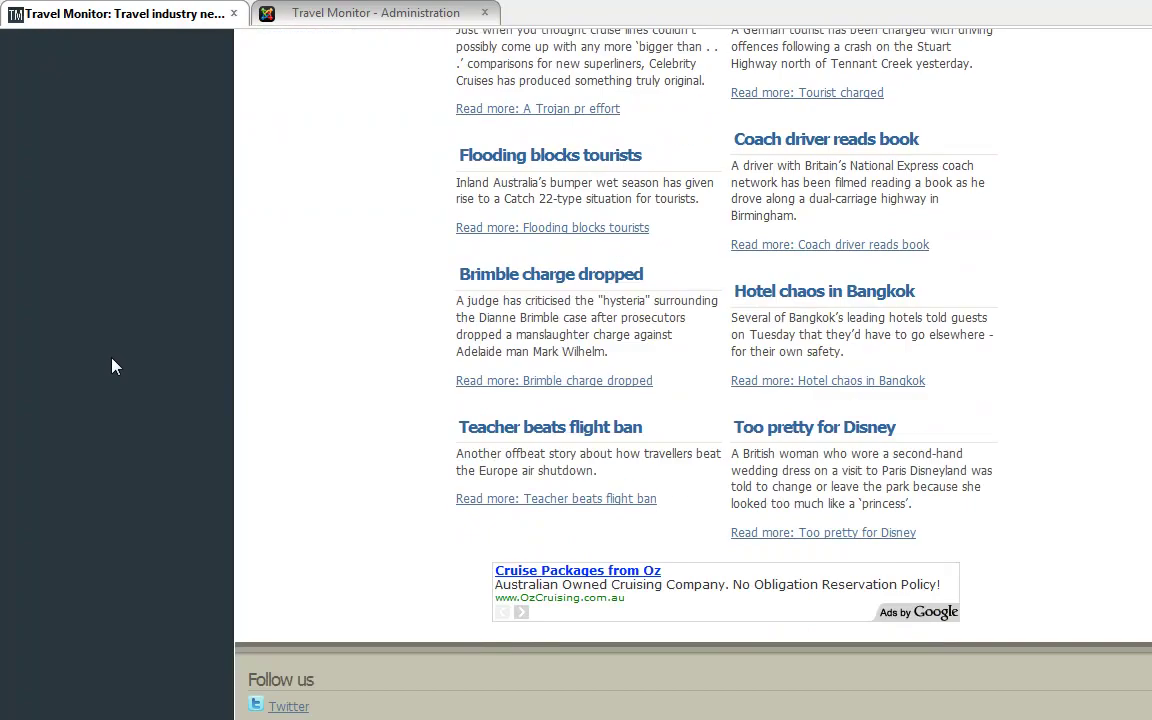
Open the article "Big Disney debut in June" for editing from the Article Manager and save it again.
{"action": "scroll", "coordinate": [112, 366], "scroll_direction": "up", "scroll_amount": 8}
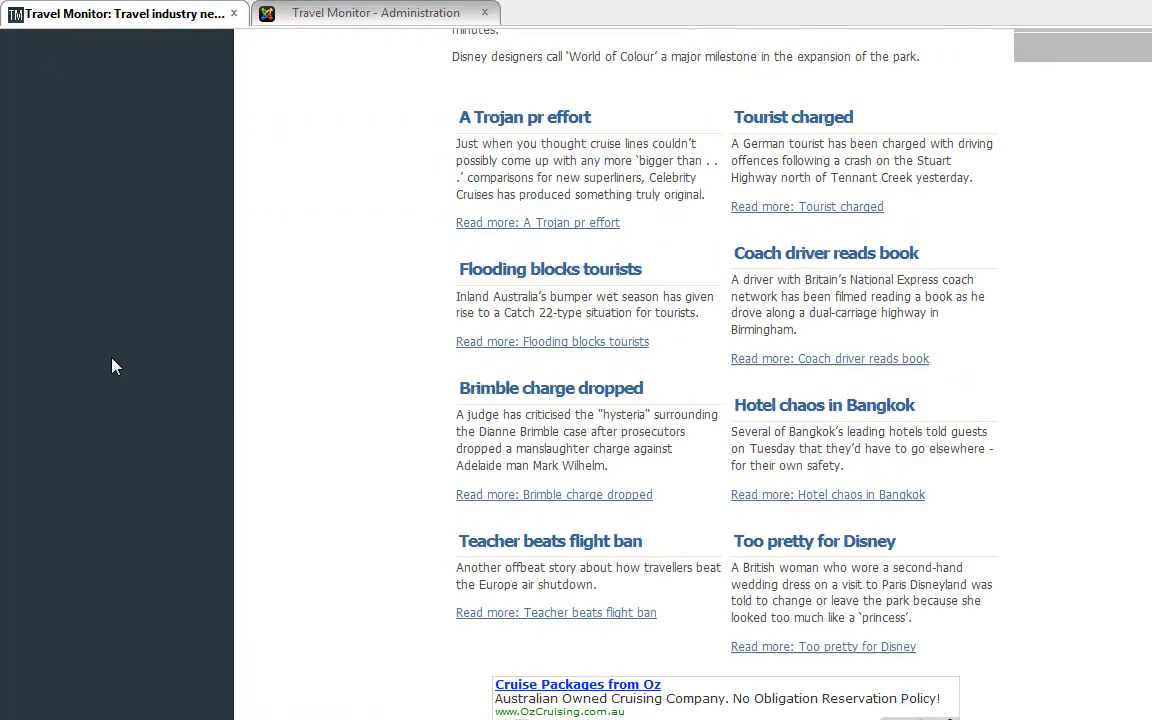
{"action": "scroll", "coordinate": [112, 366], "scroll_direction": "up", "scroll_amount": 2}
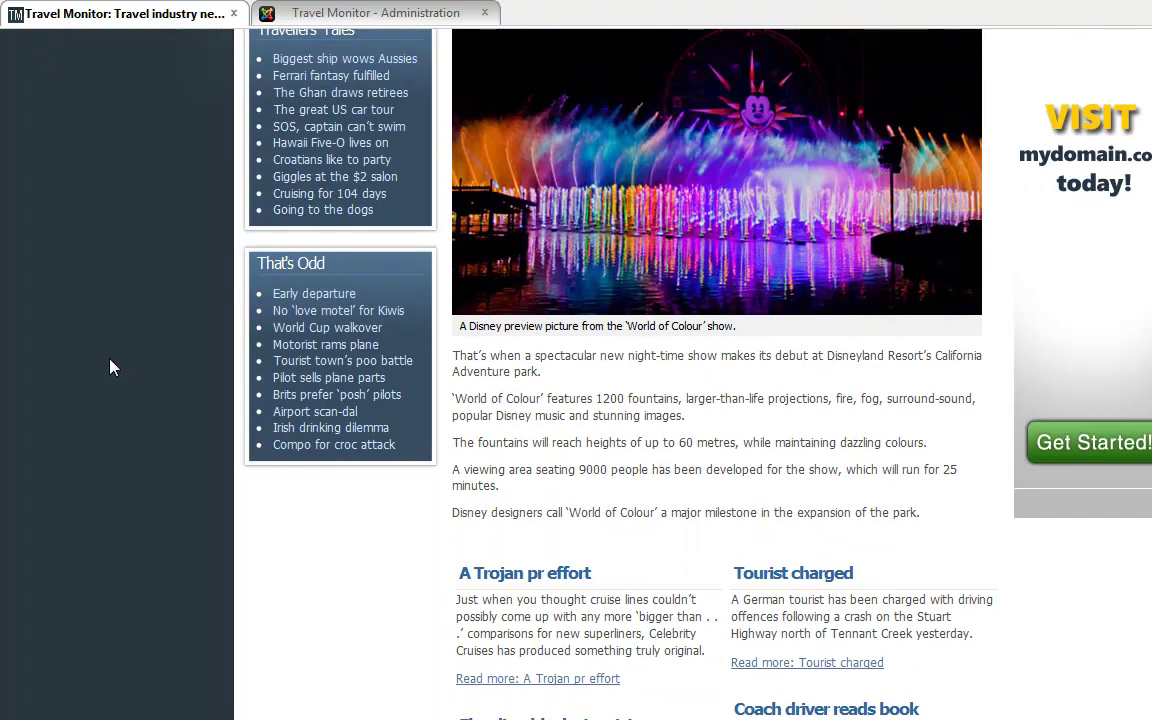
{"action": "left_click", "coordinate": [363, 13]}
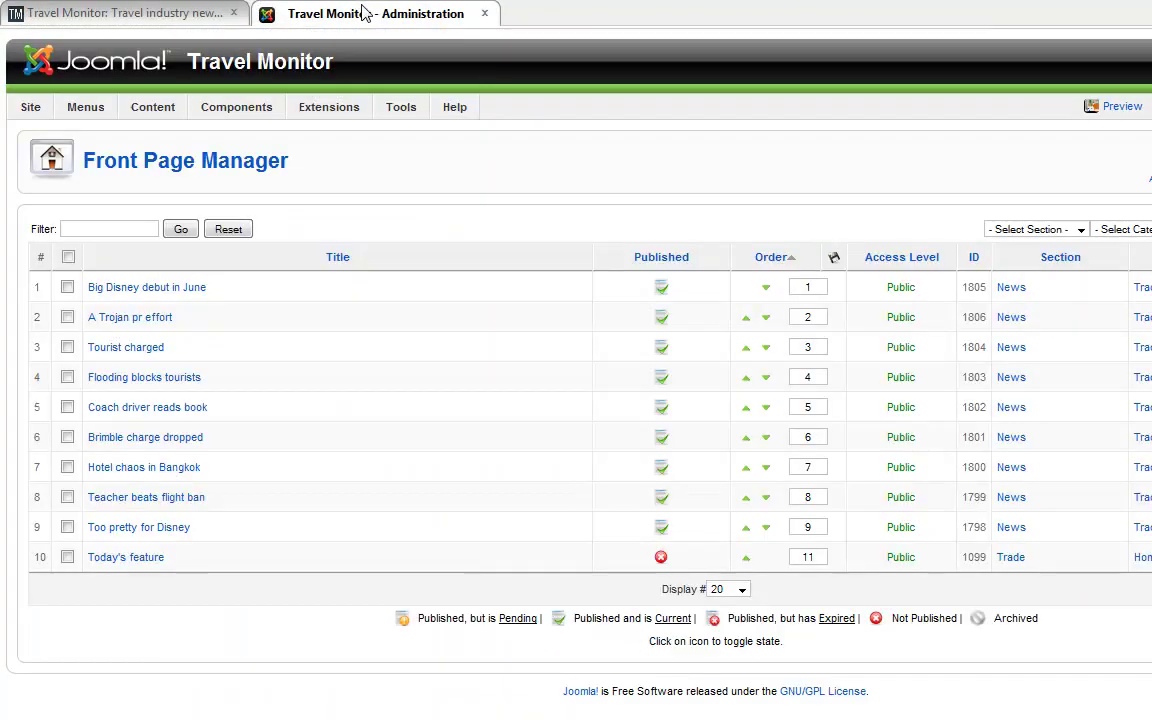
{"action": "mouse_move", "coordinate": [134, 103]}
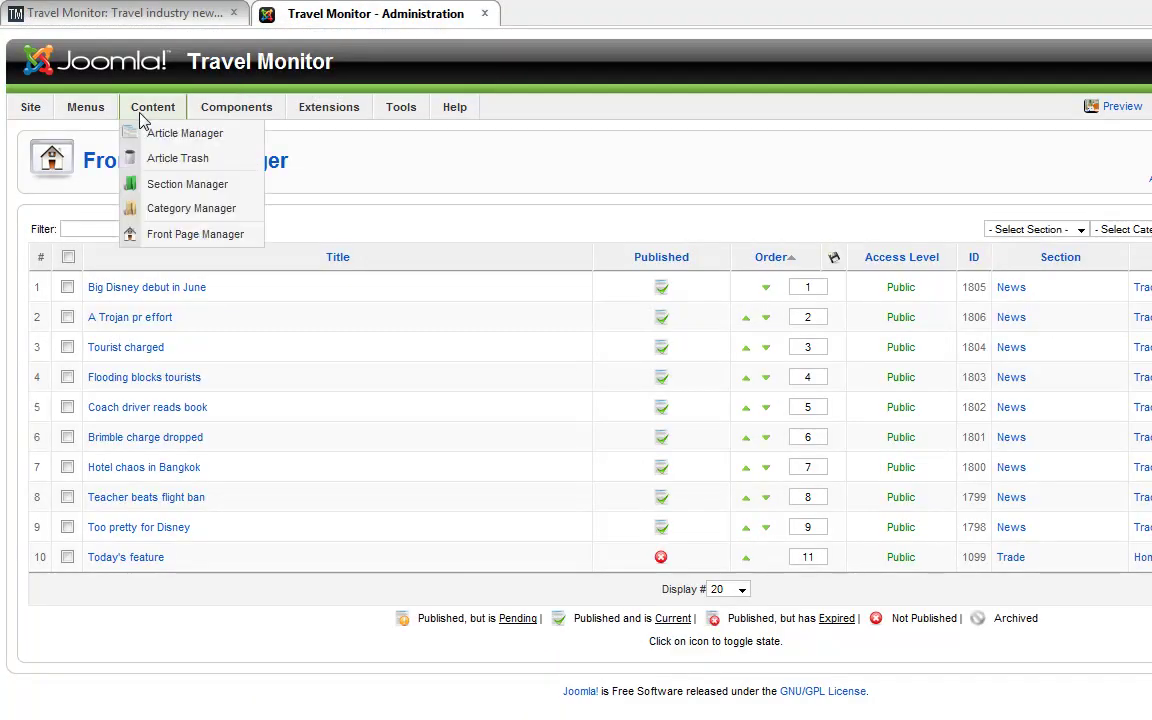
{"action": "left_click", "coordinate": [163, 135]}
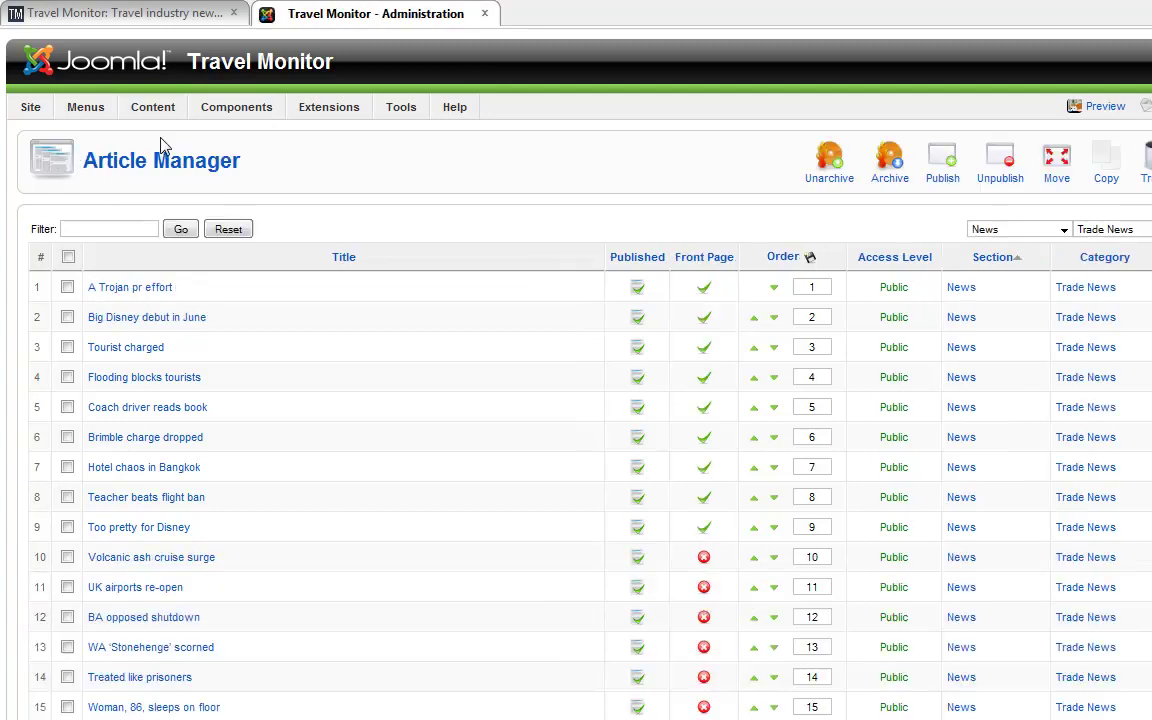
{"action": "left_click", "coordinate": [145, 318]}
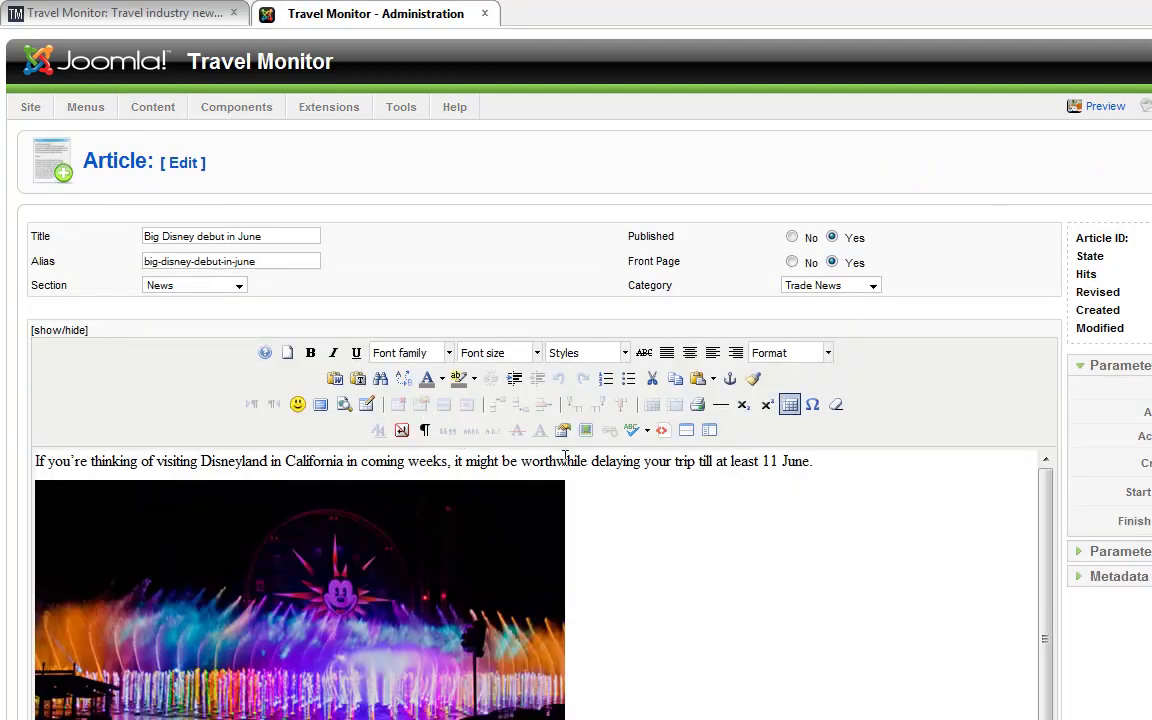
{"action": "left_click", "coordinate": [1150, 160]}
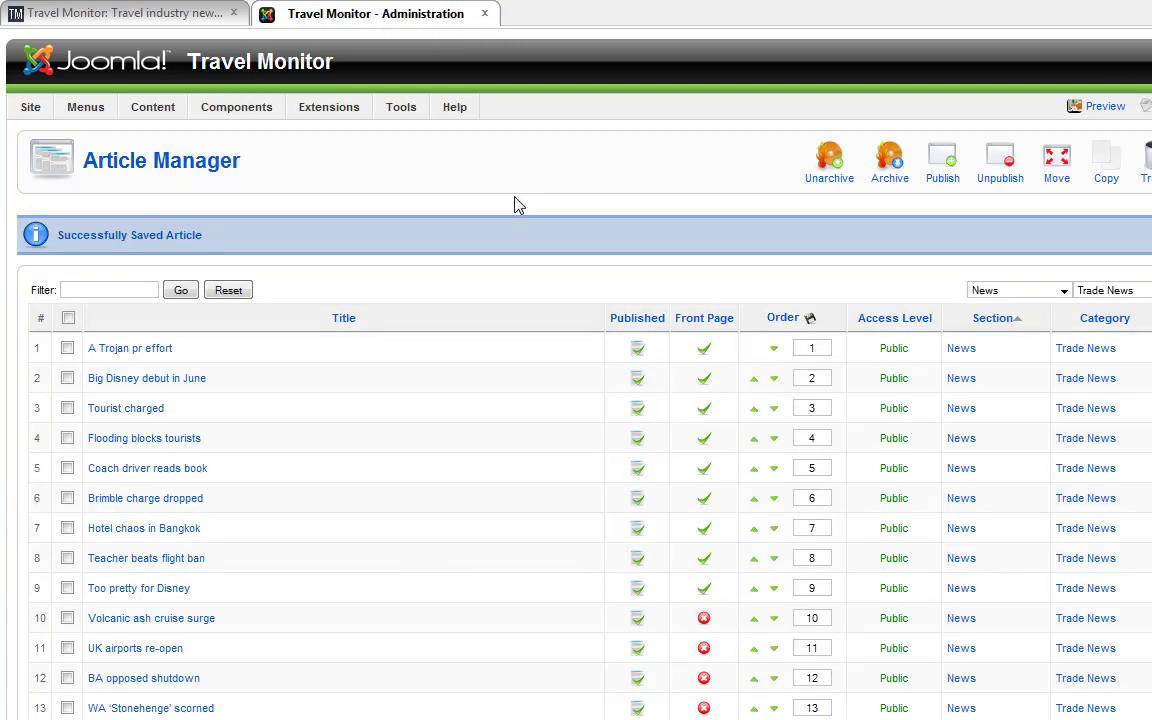
Return to the live Travel Monitor home page and recheck the lead Disney story with its picture and caption.
{"action": "left_click", "coordinate": [100, 13]}
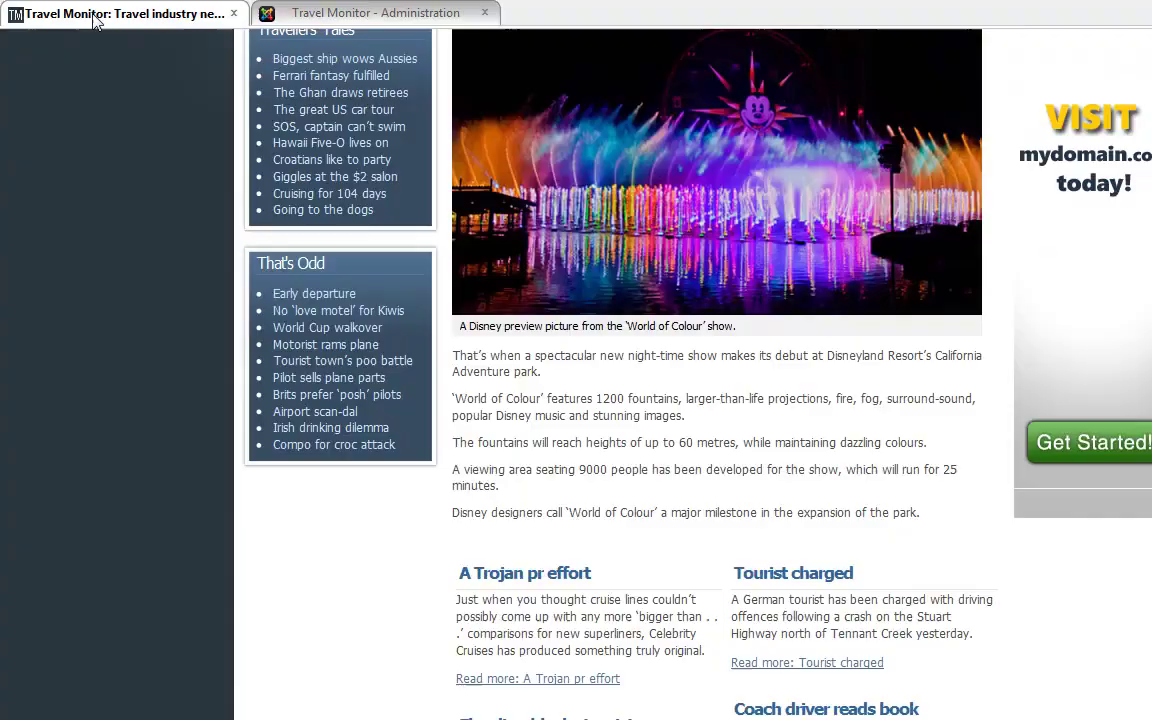
{"action": "scroll", "coordinate": [101, 207], "scroll_direction": "up", "scroll_amount": 3}
{"action": "scroll", "coordinate": [101, 207], "scroll_direction": "down", "scroll_amount": 1}
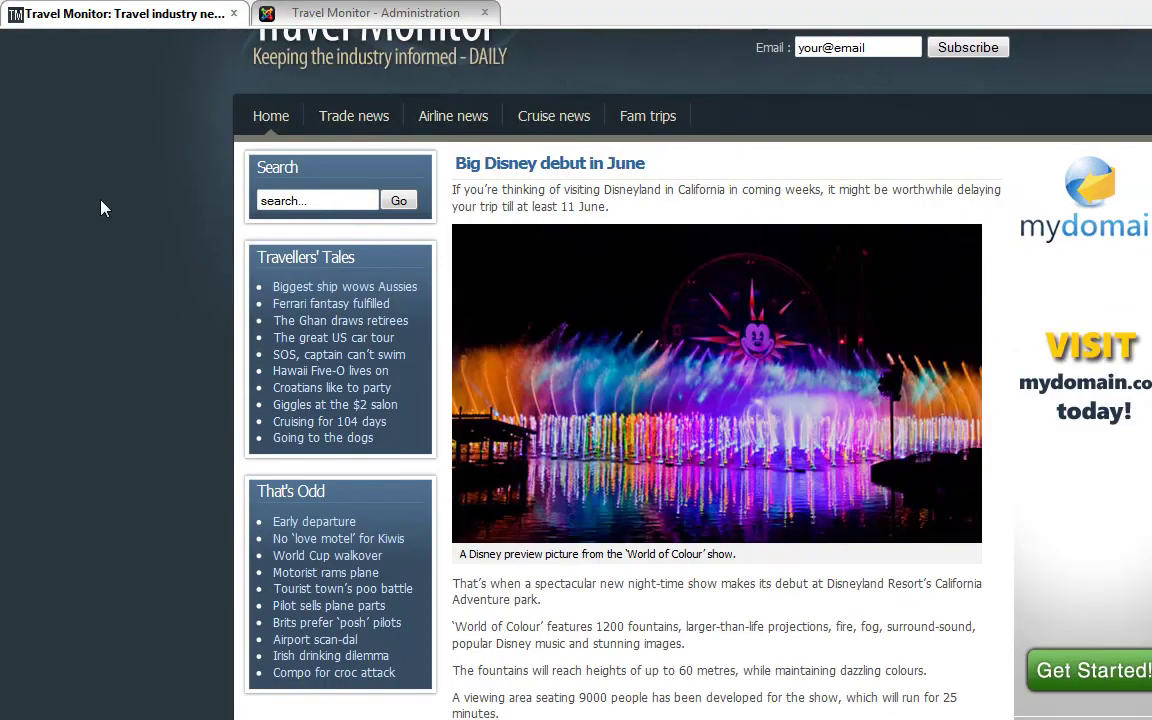
{"action": "scroll", "coordinate": [101, 207], "scroll_direction": "up", "scroll_amount": 1}
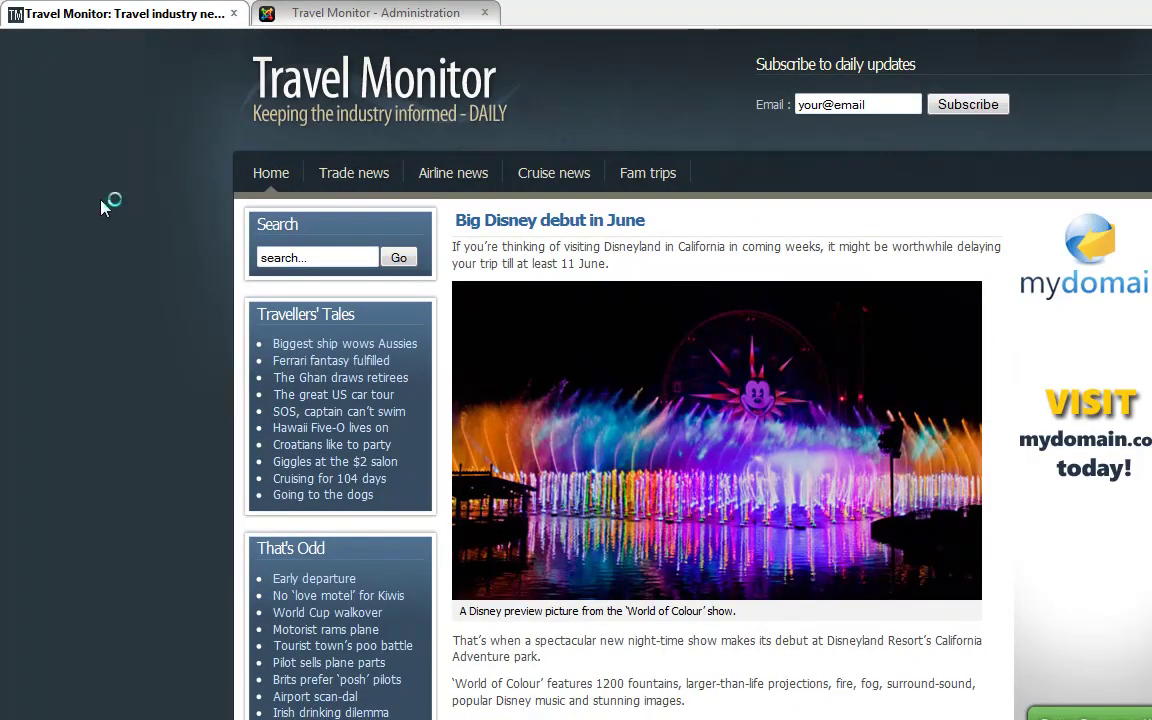